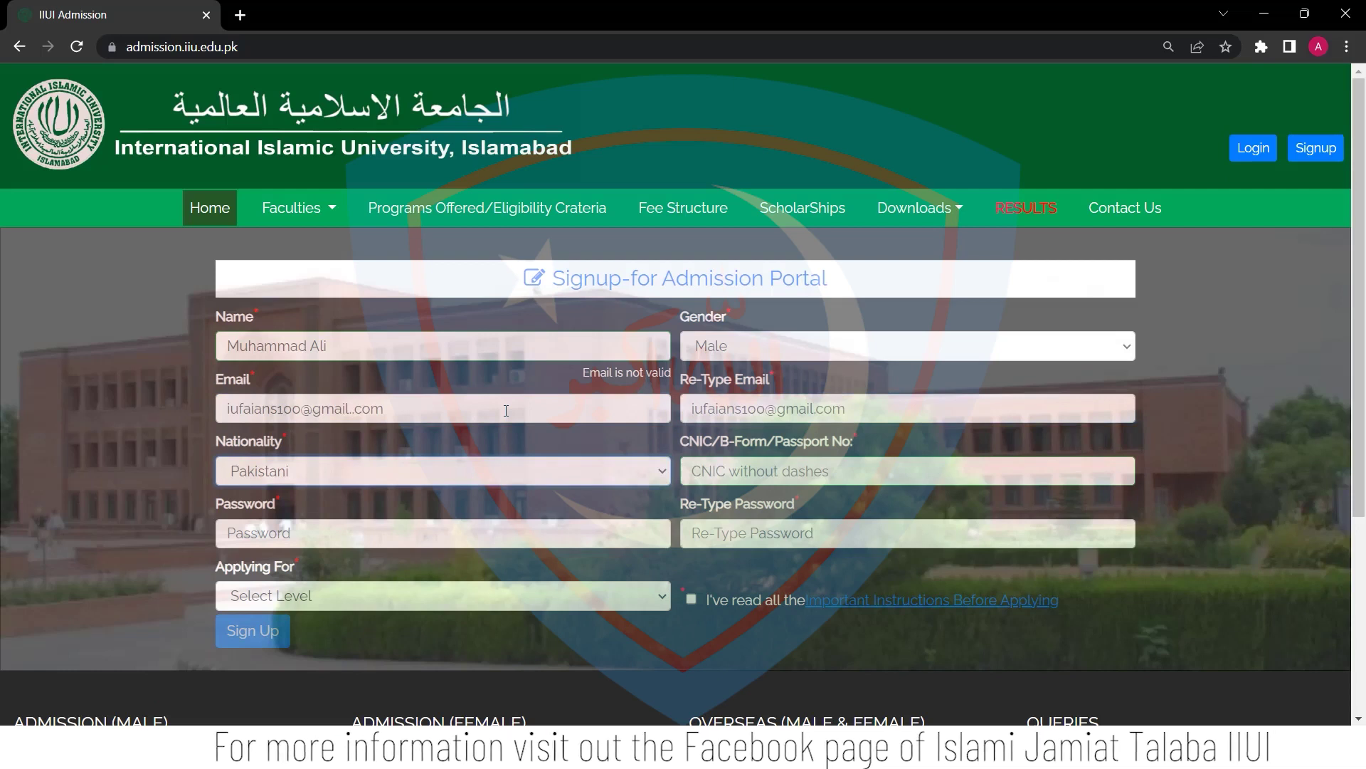
Keep Pakistani nationality, enter the CNIC number, and set and confirm the account password
left_click(496, 467)
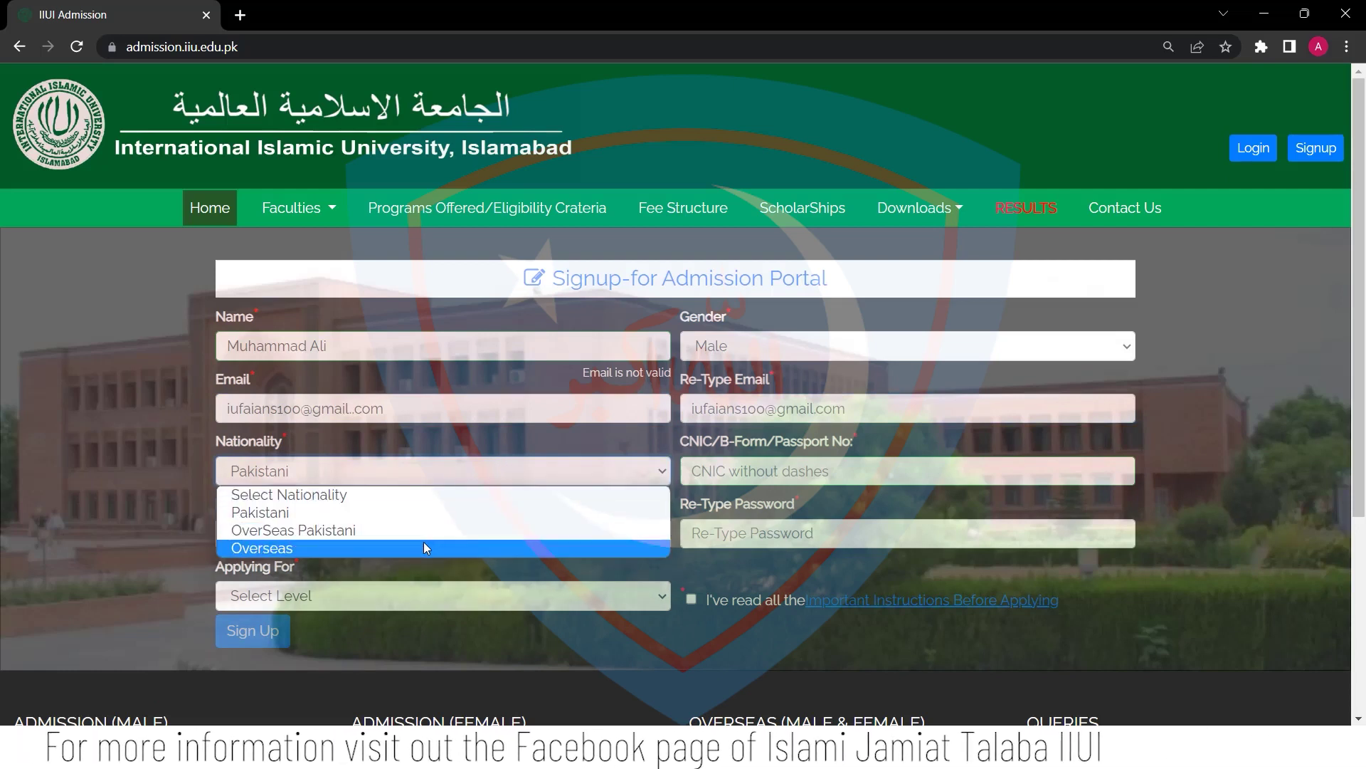
left_click(783, 467)
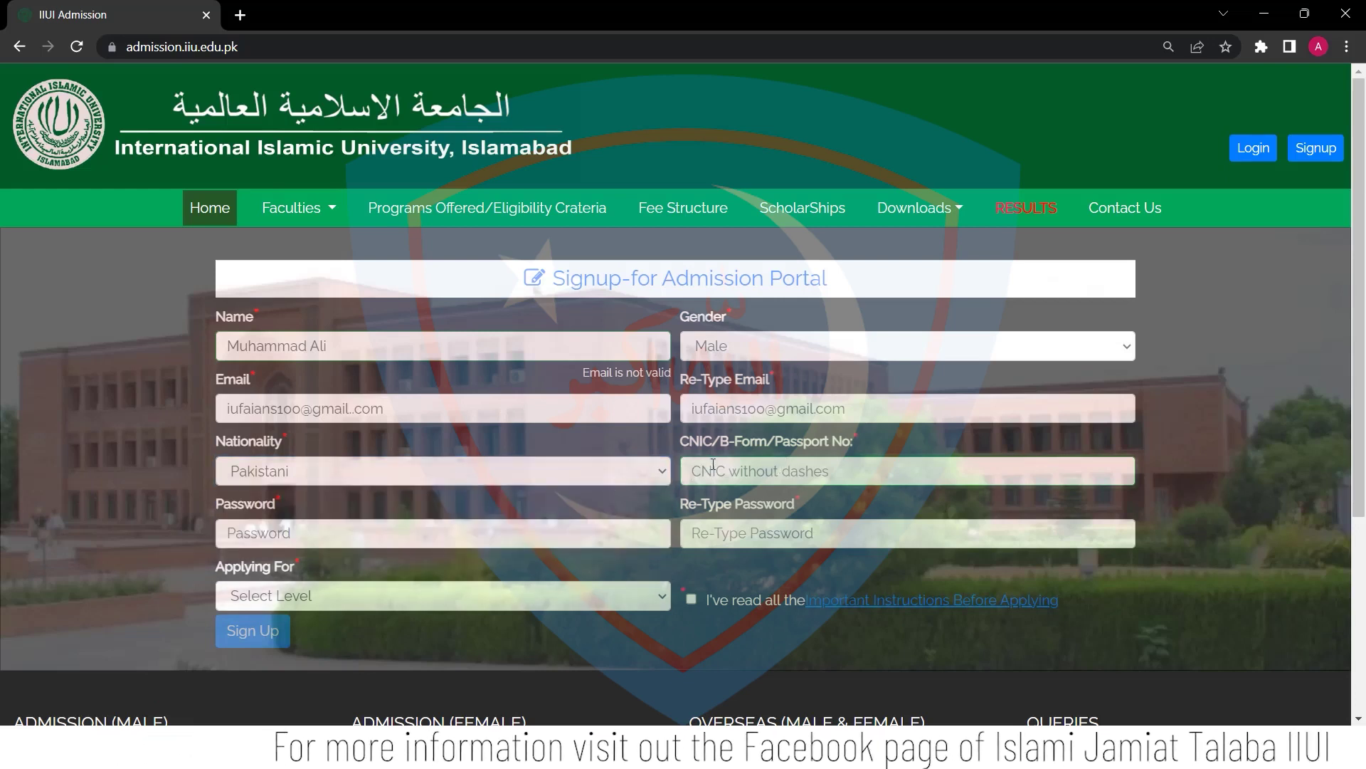
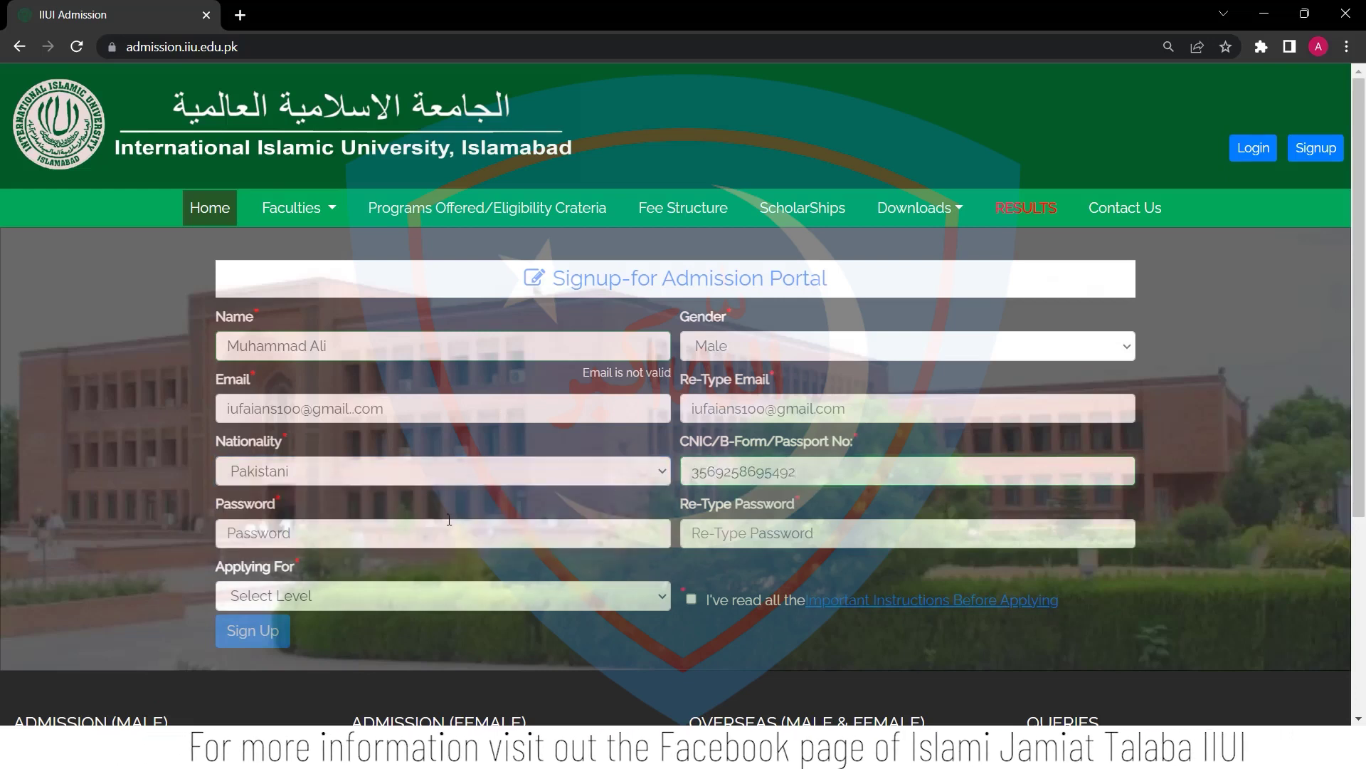
left_click(423, 533)
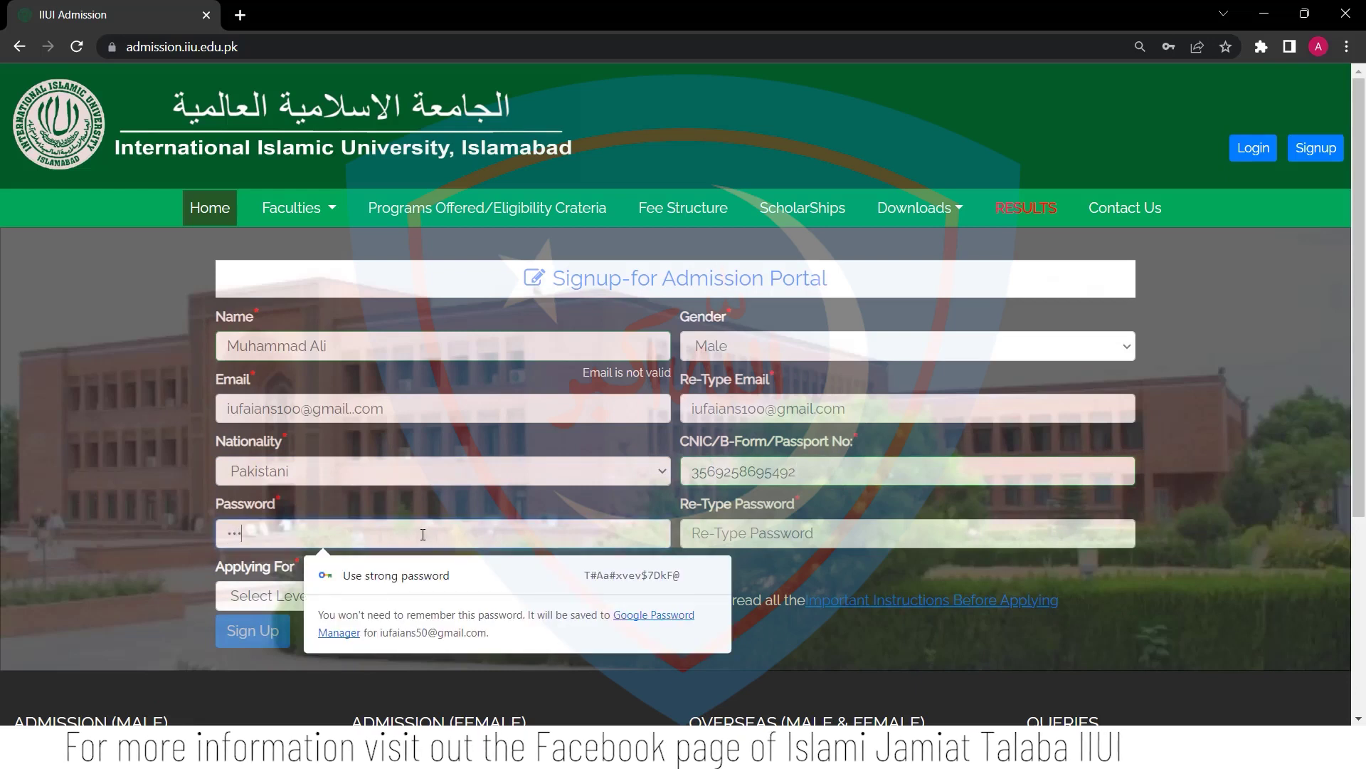
type("*********")
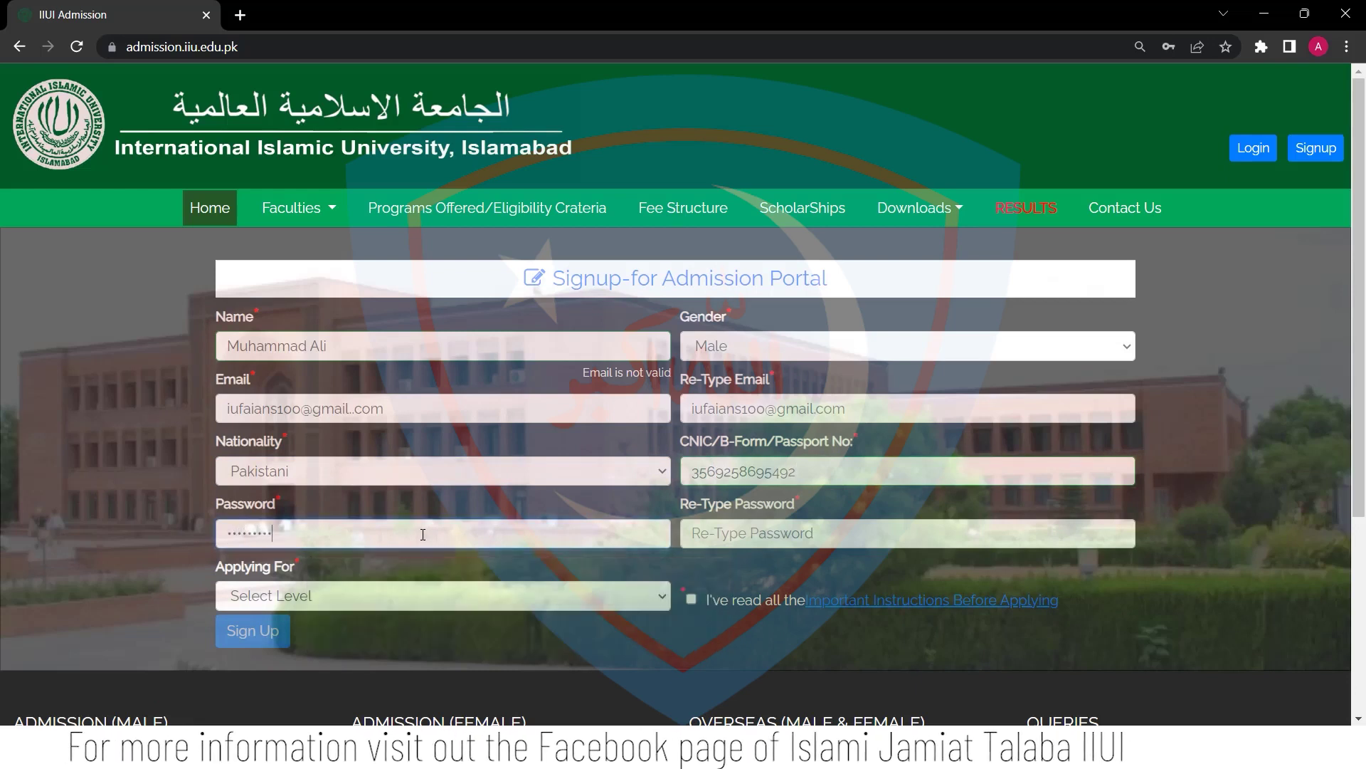
left_click(745, 539)
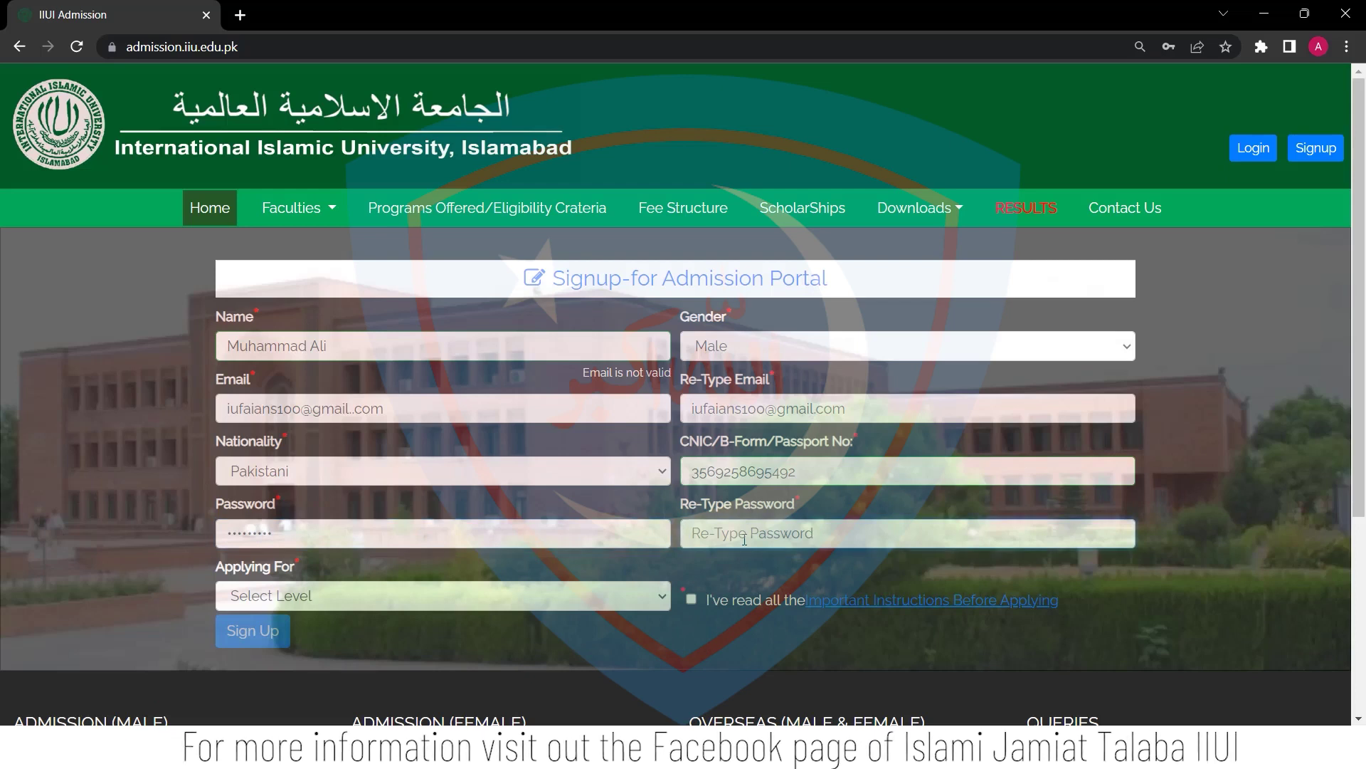
type("*********")
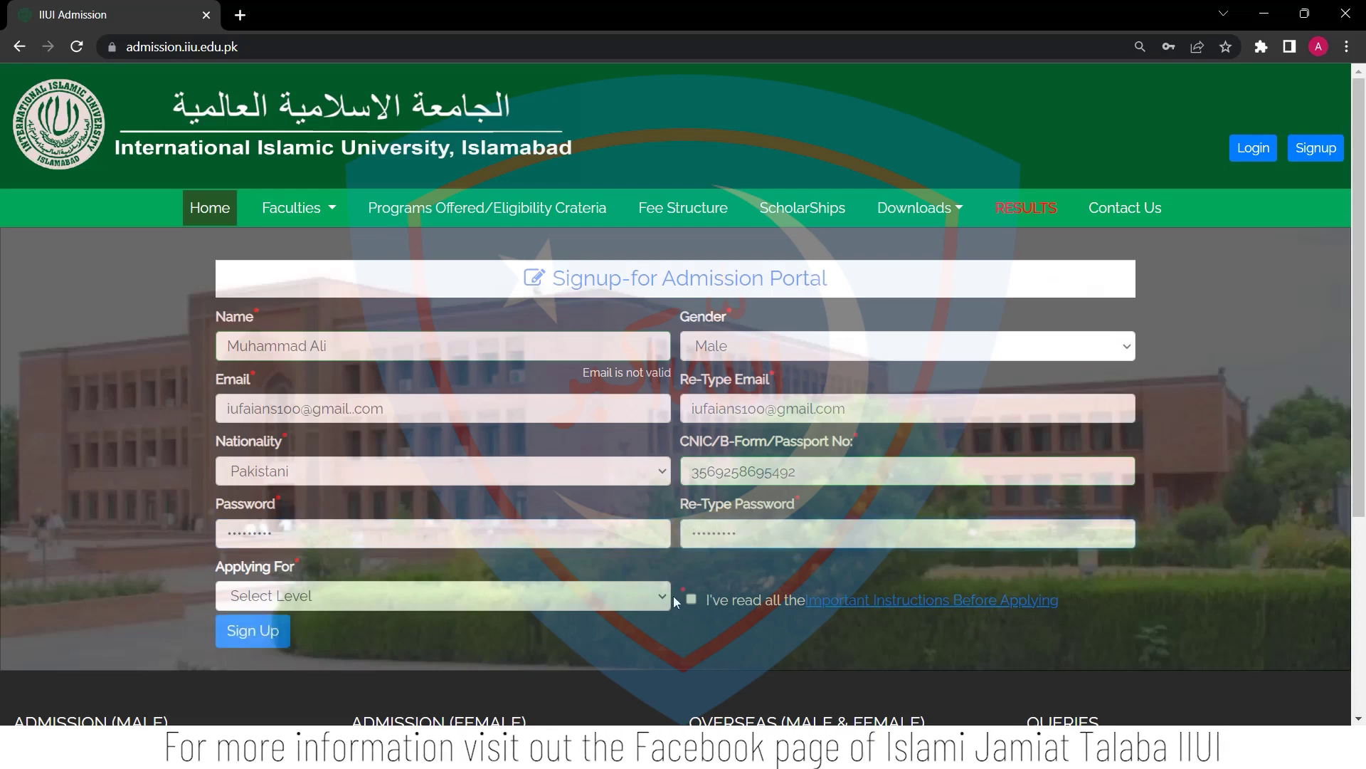
Apply for BS (All BS & LLB (Hons) 4 & 5 years) and acknowledge the important instructions
left_click(621, 600)
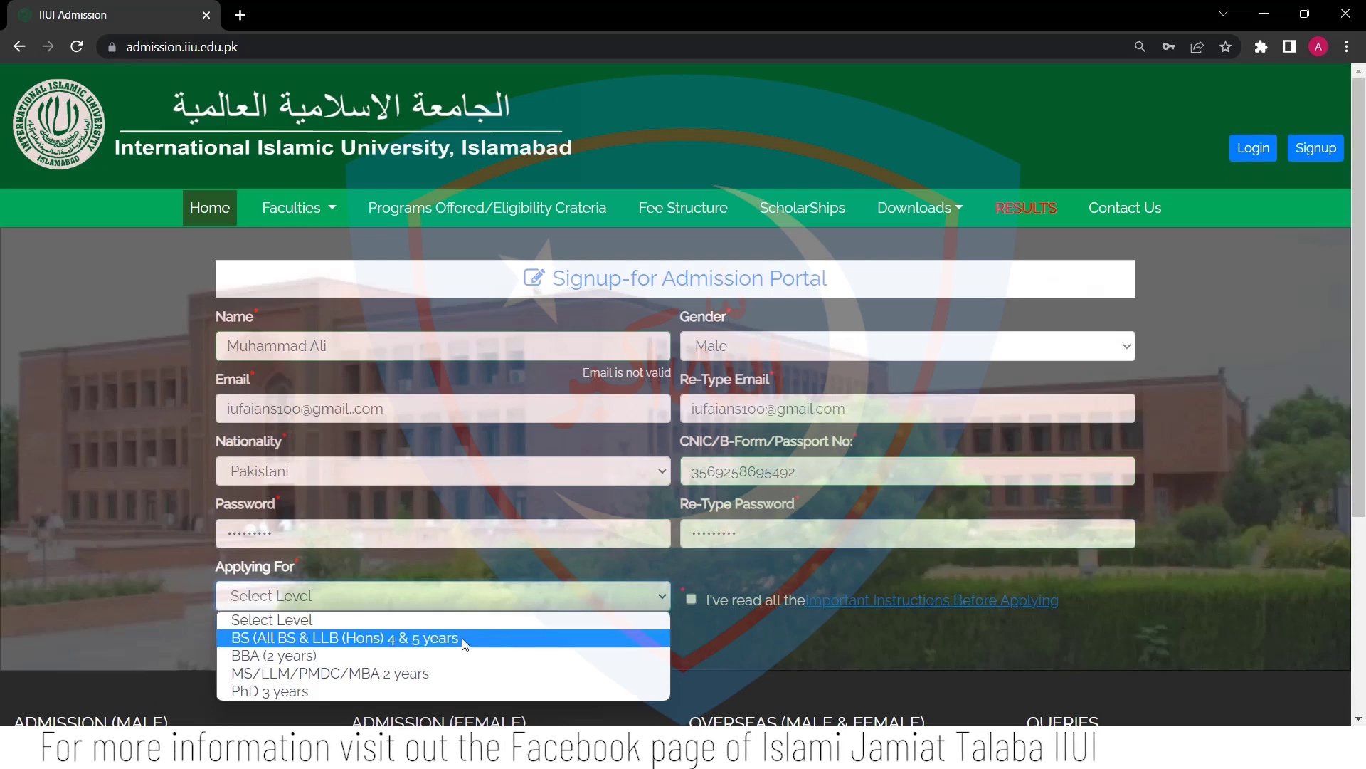
left_click(426, 635)
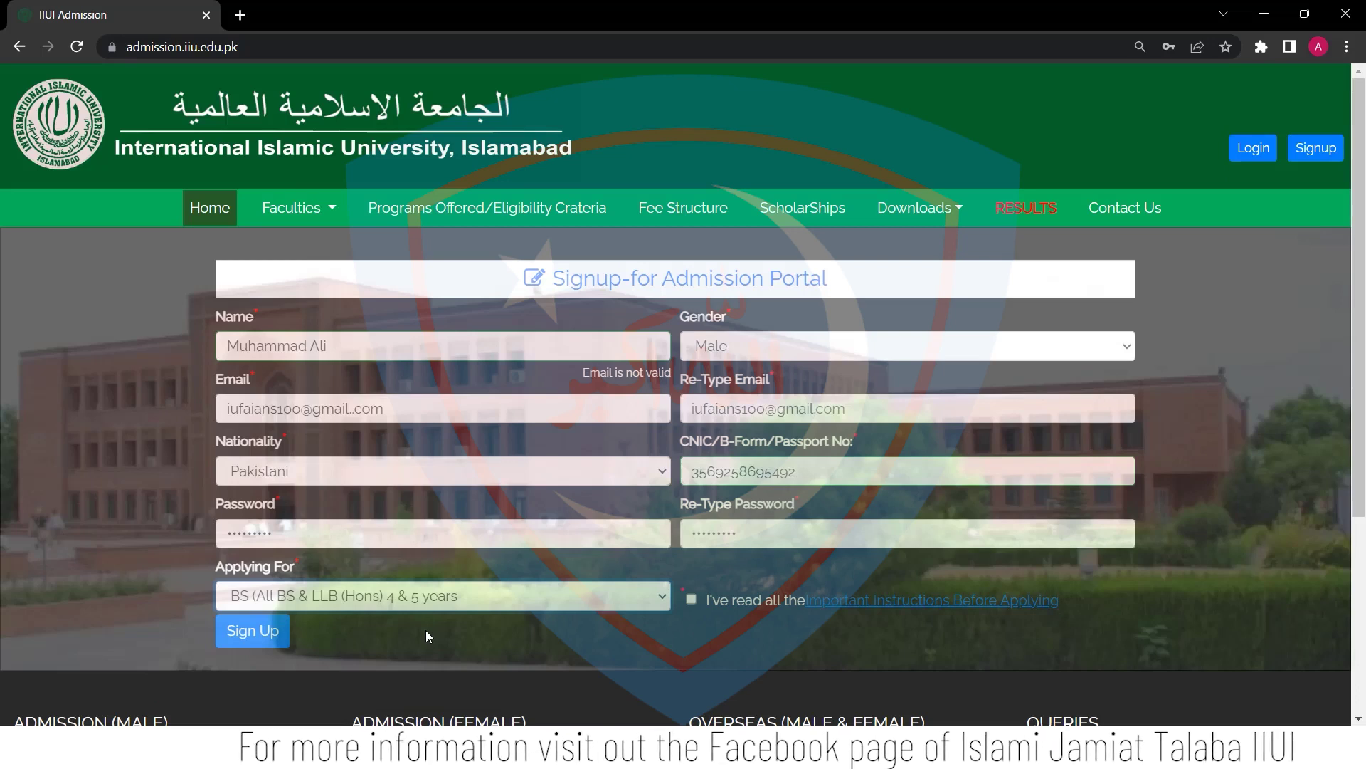
left_click(690, 599)
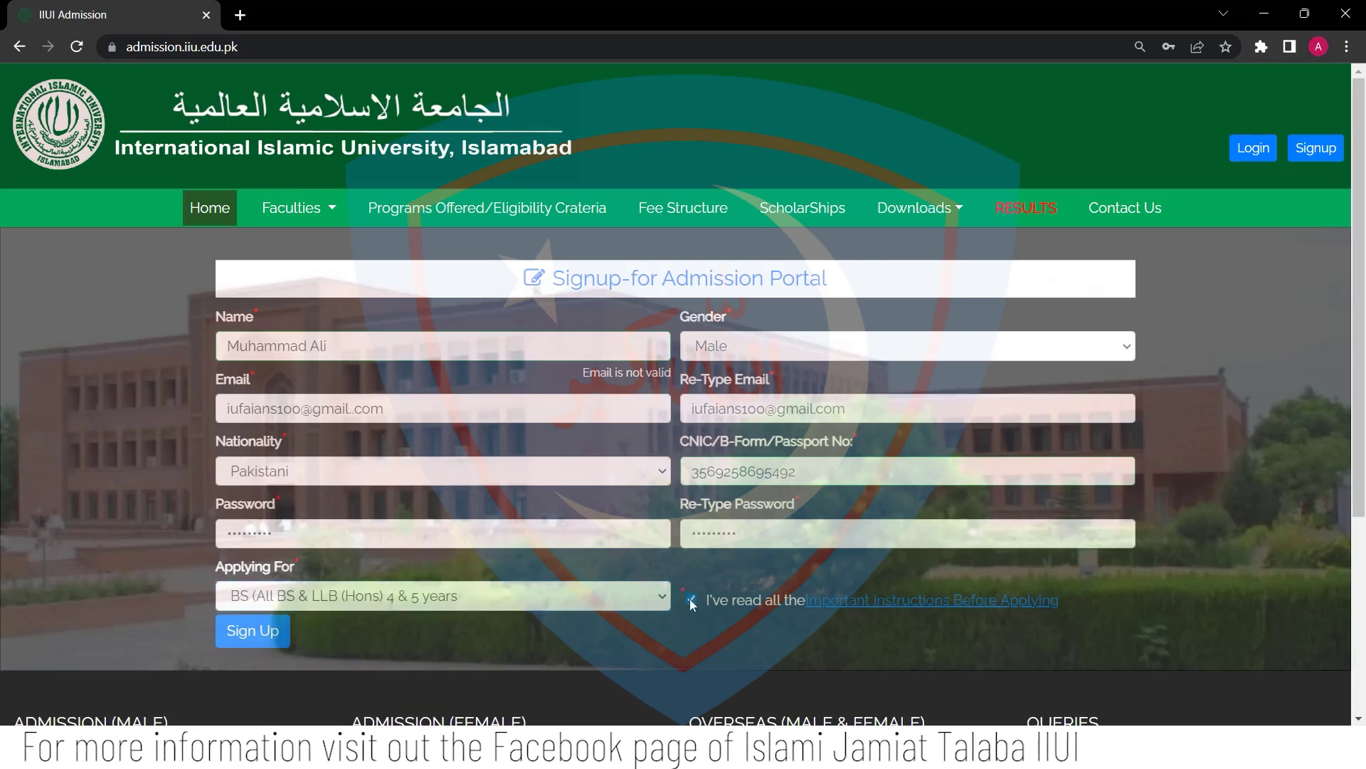
Submit the signup form and close the Important Instructions notice
left_click(260, 640)
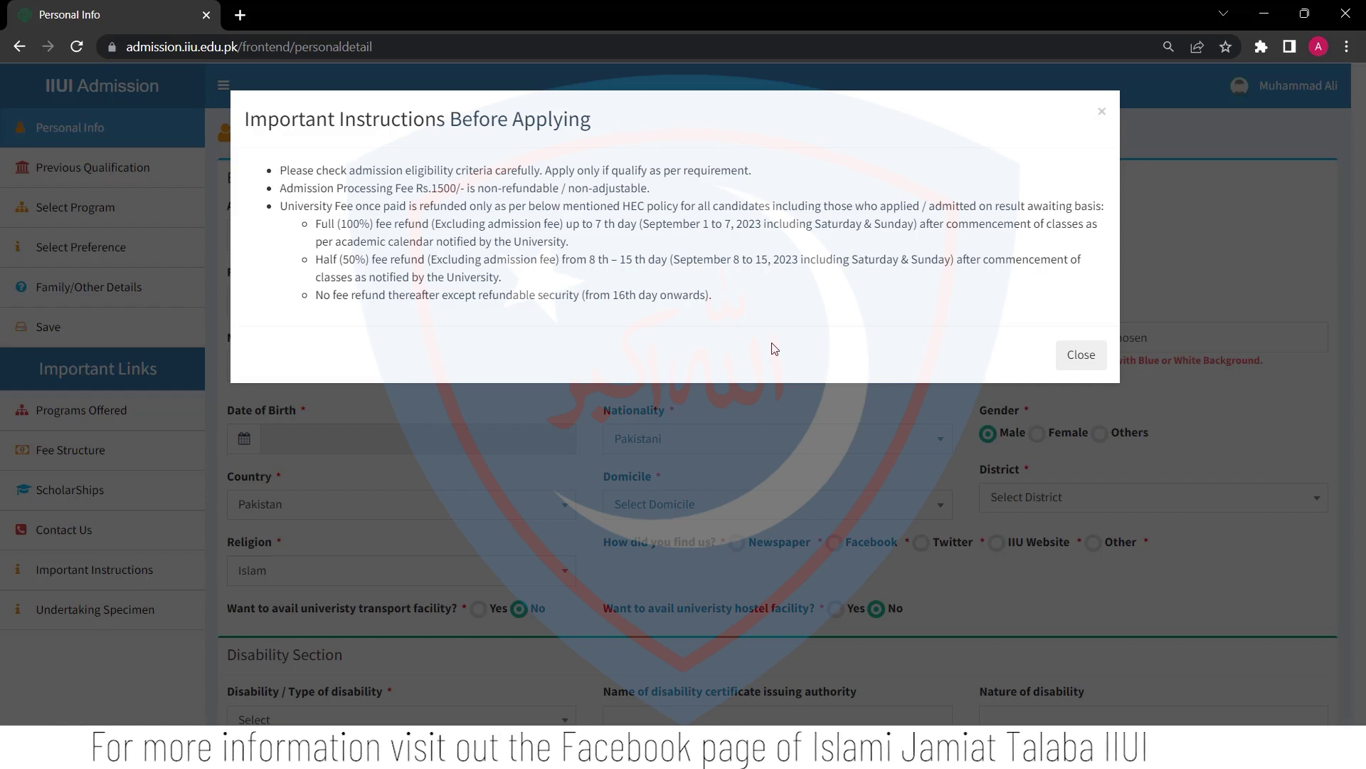
left_click(1081, 354)
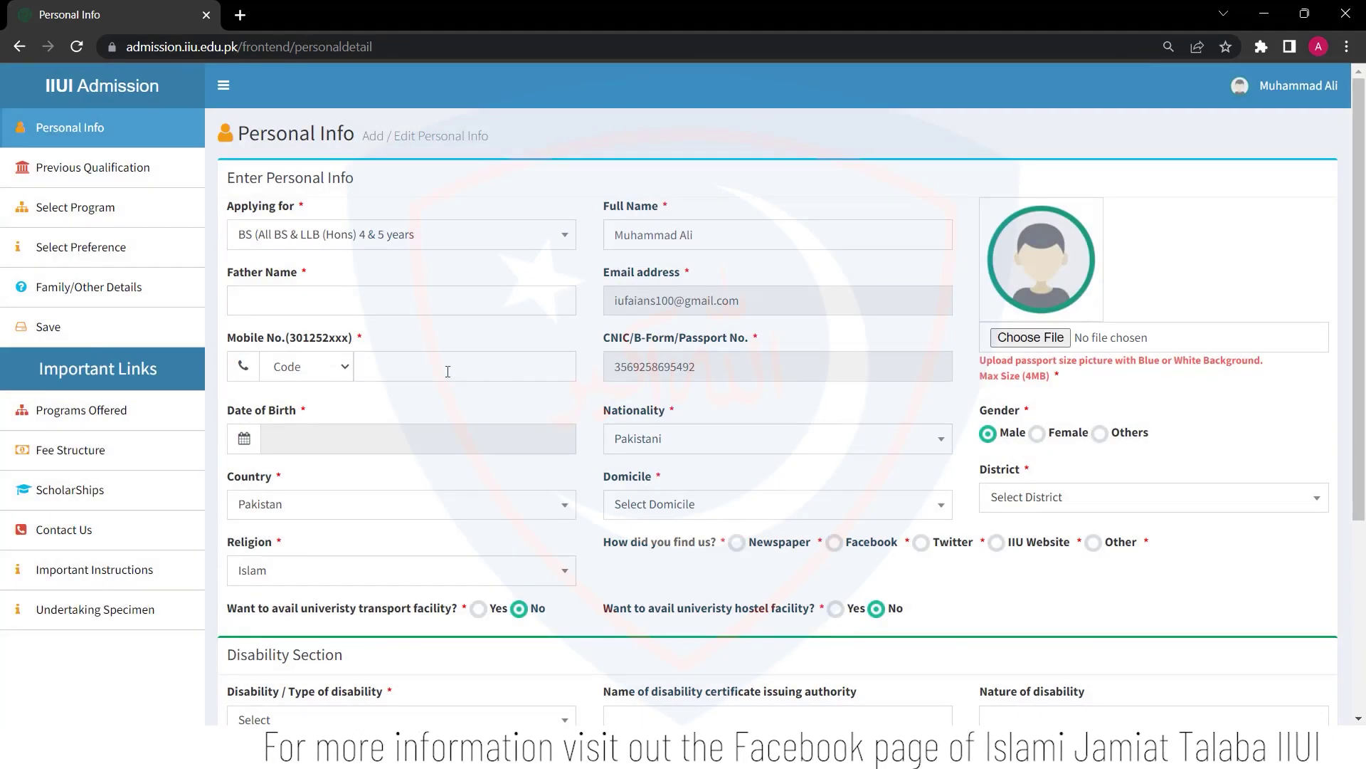
Enter the father's name and begin the mobile number with network code 0302
left_click(308, 300)
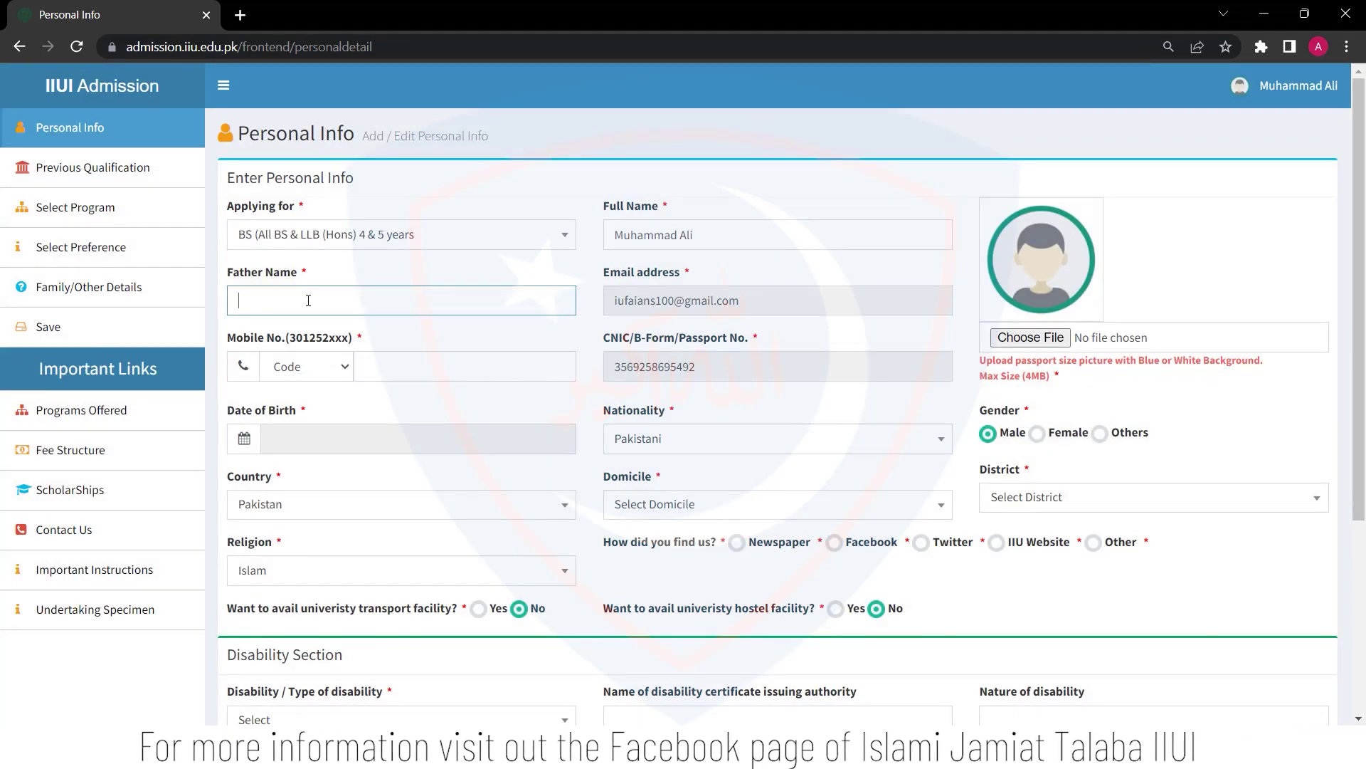
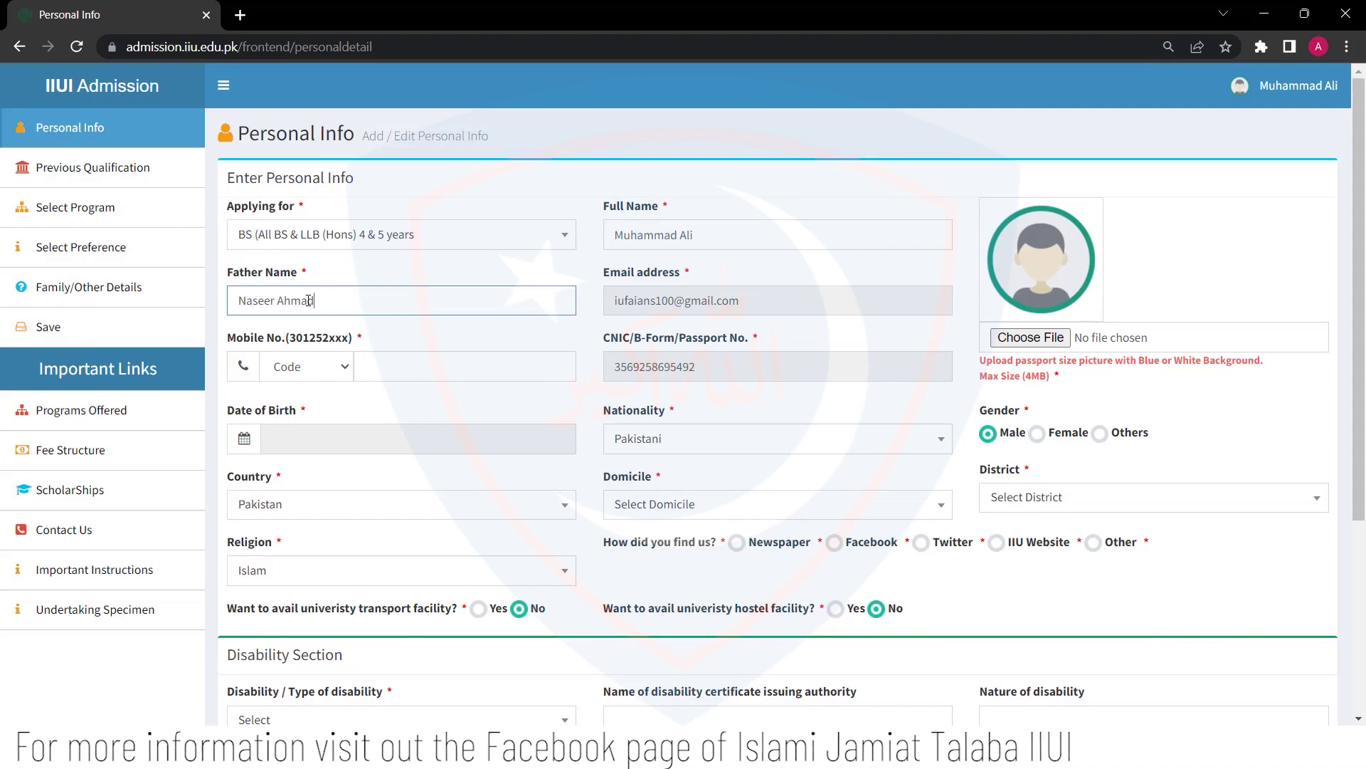
left_click(341, 377)
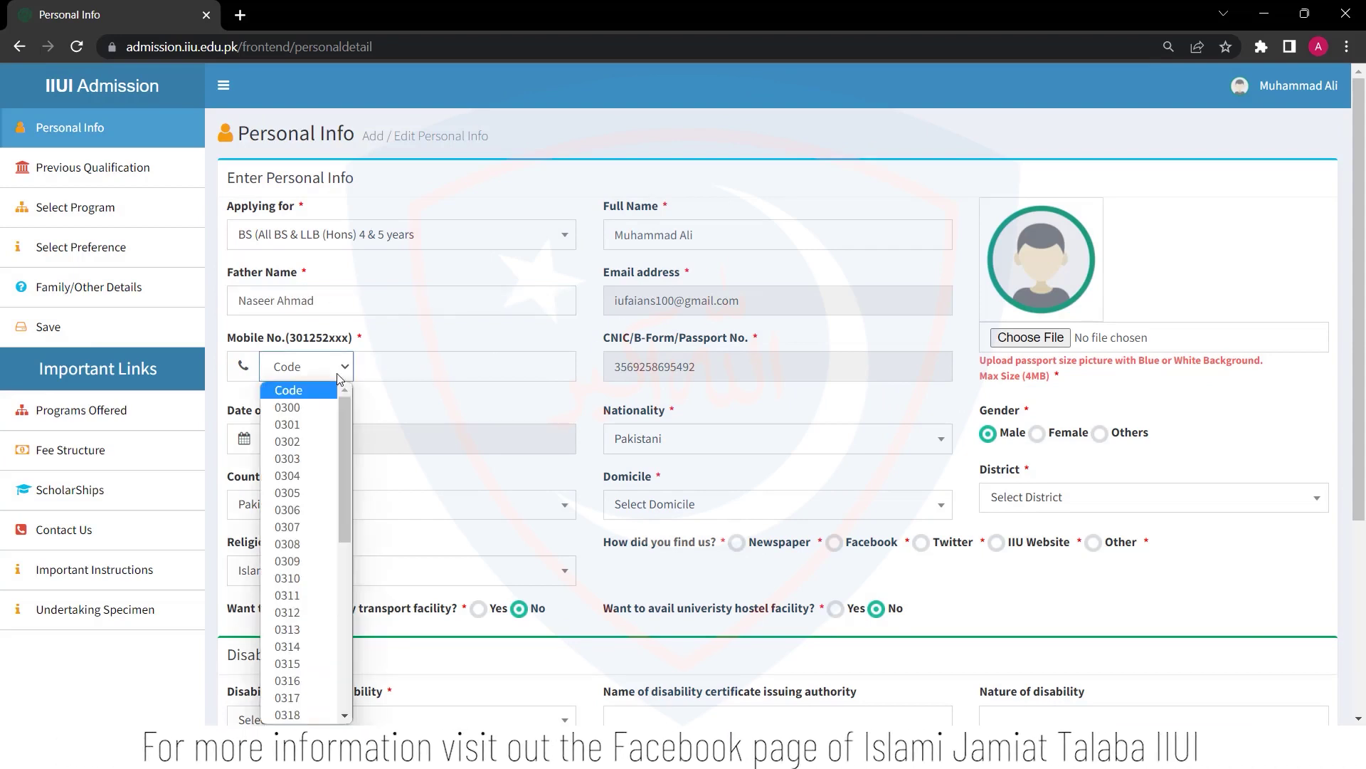
left_click(326, 442)
left_click(401, 368)
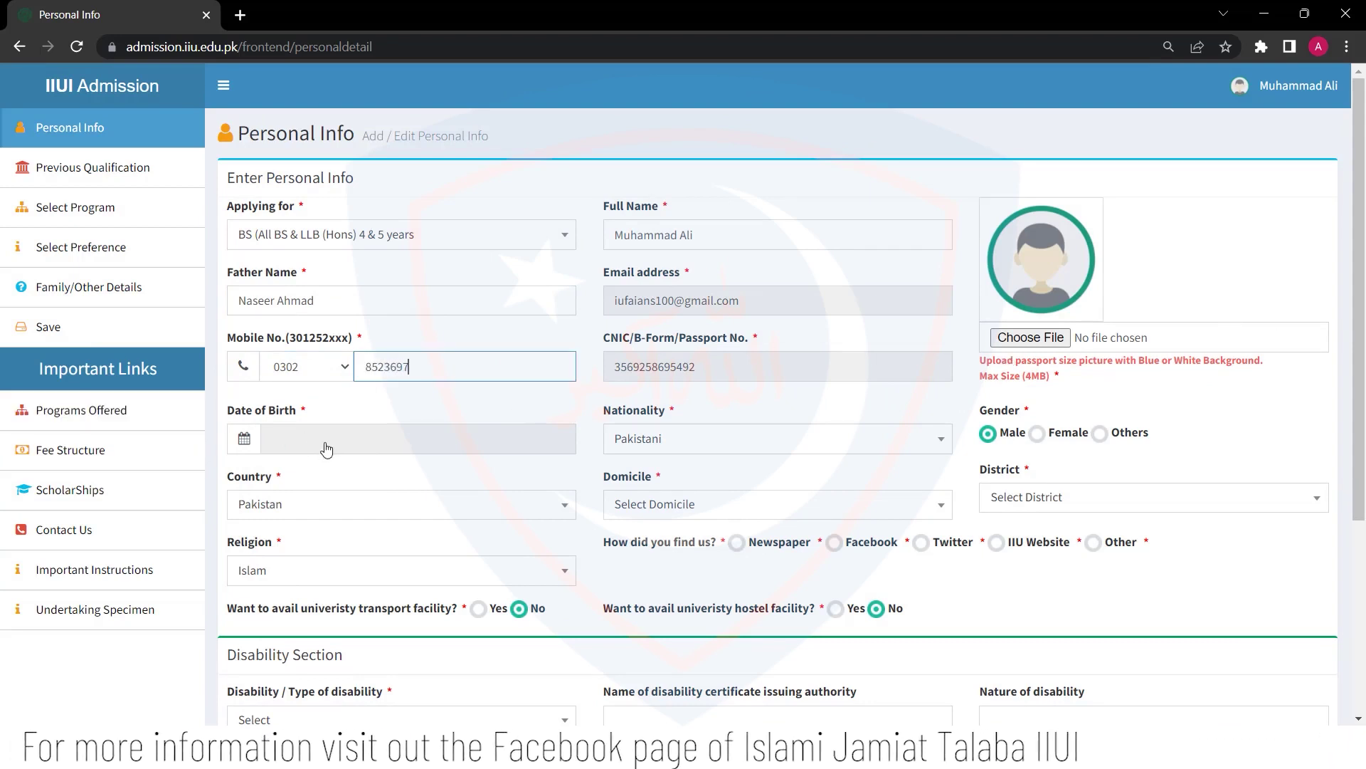
Set the date of birth to 1 July 2000 using the calendar
left_click(420, 438)
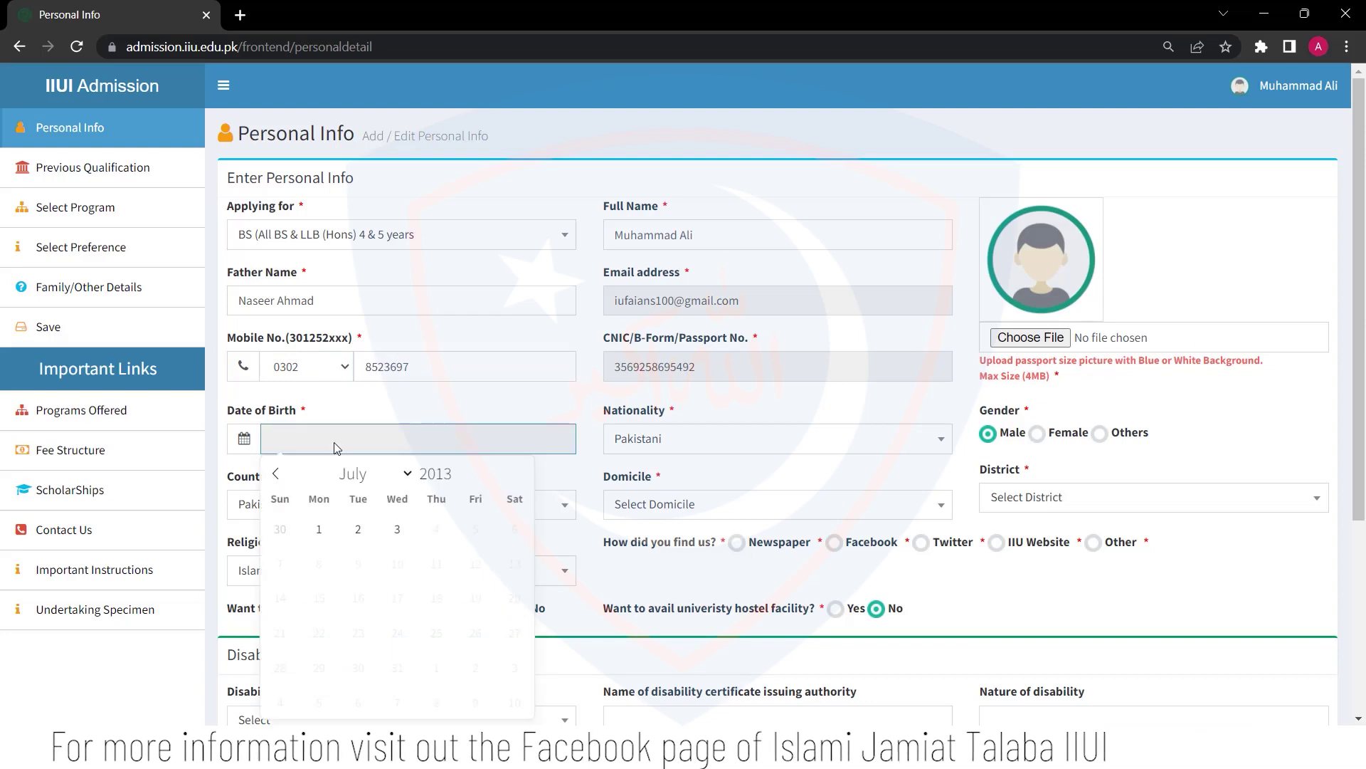
left_click(457, 482)
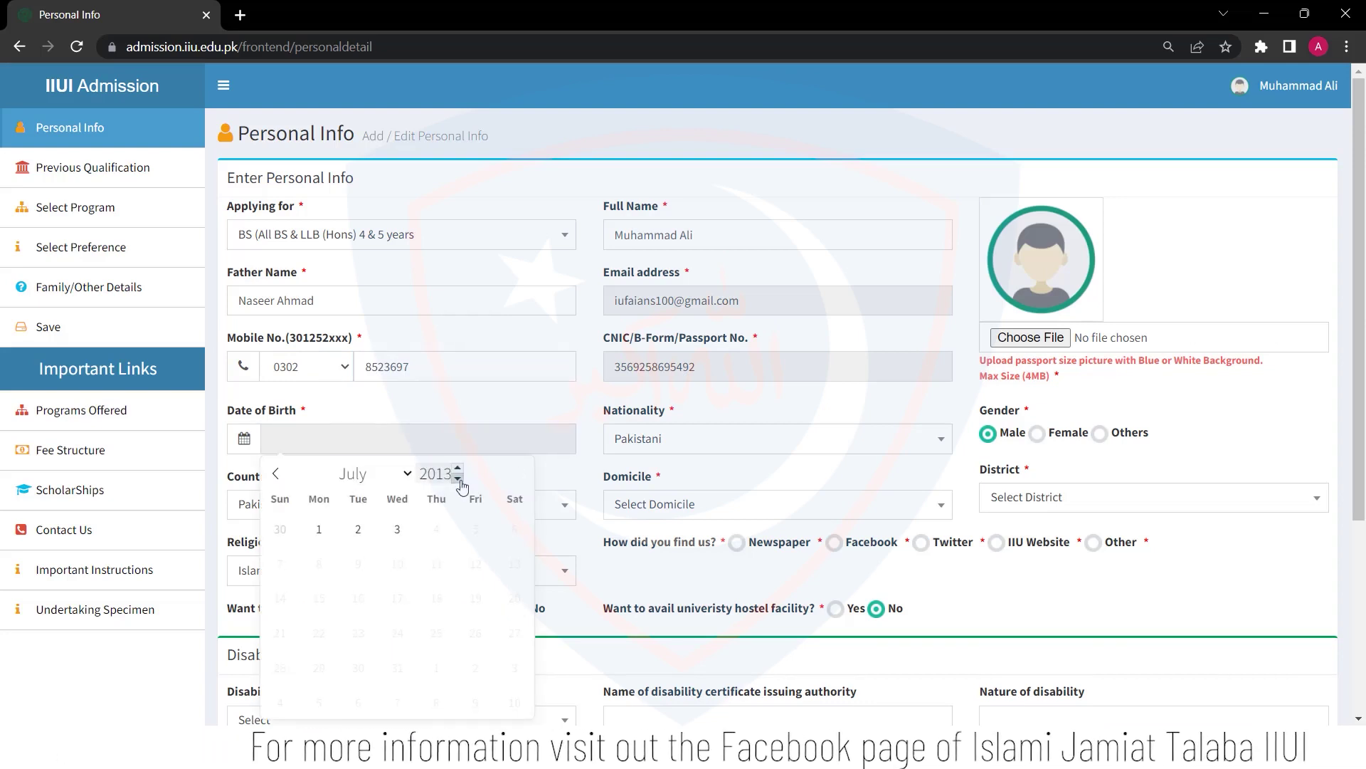
left_click(459, 479)
left_click(466, 481)
left_click(465, 480)
left_click(465, 480)
left_click(466, 480)
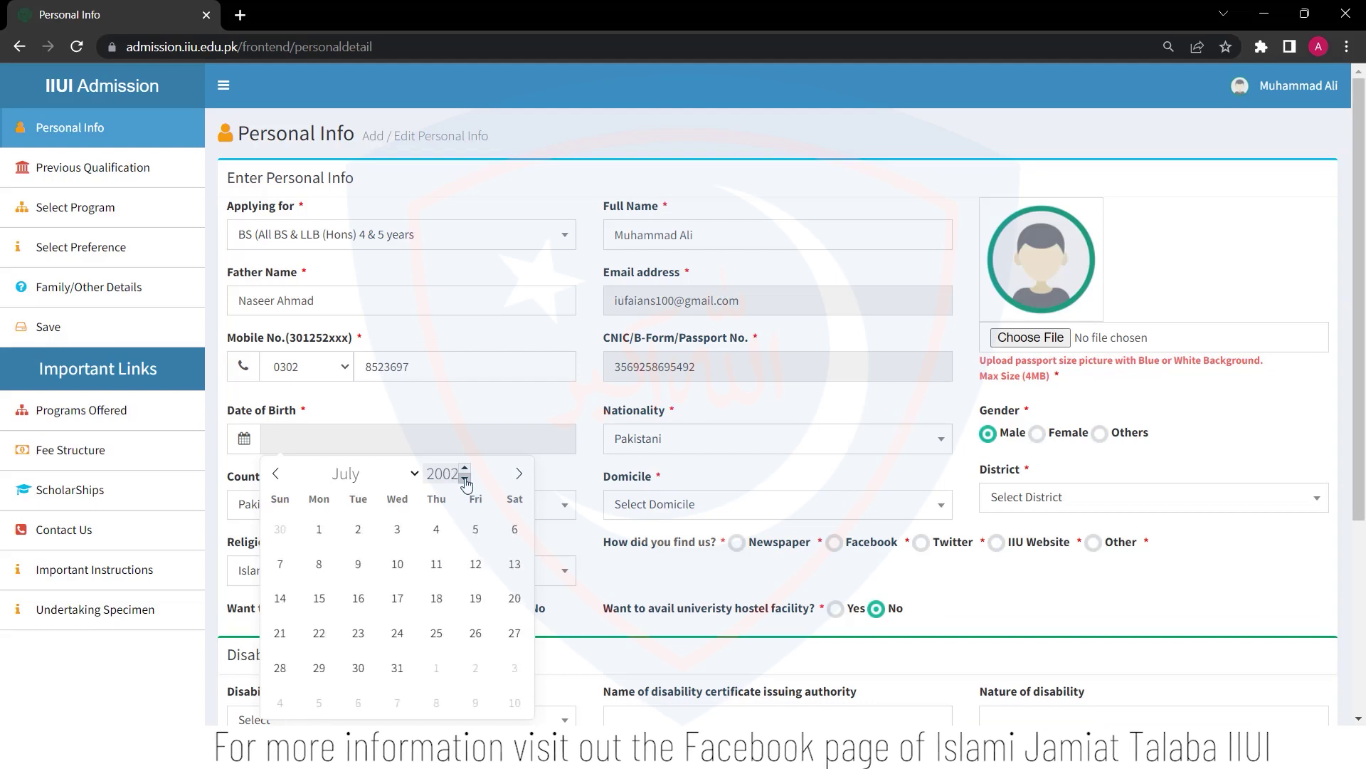
left_click(509, 530)
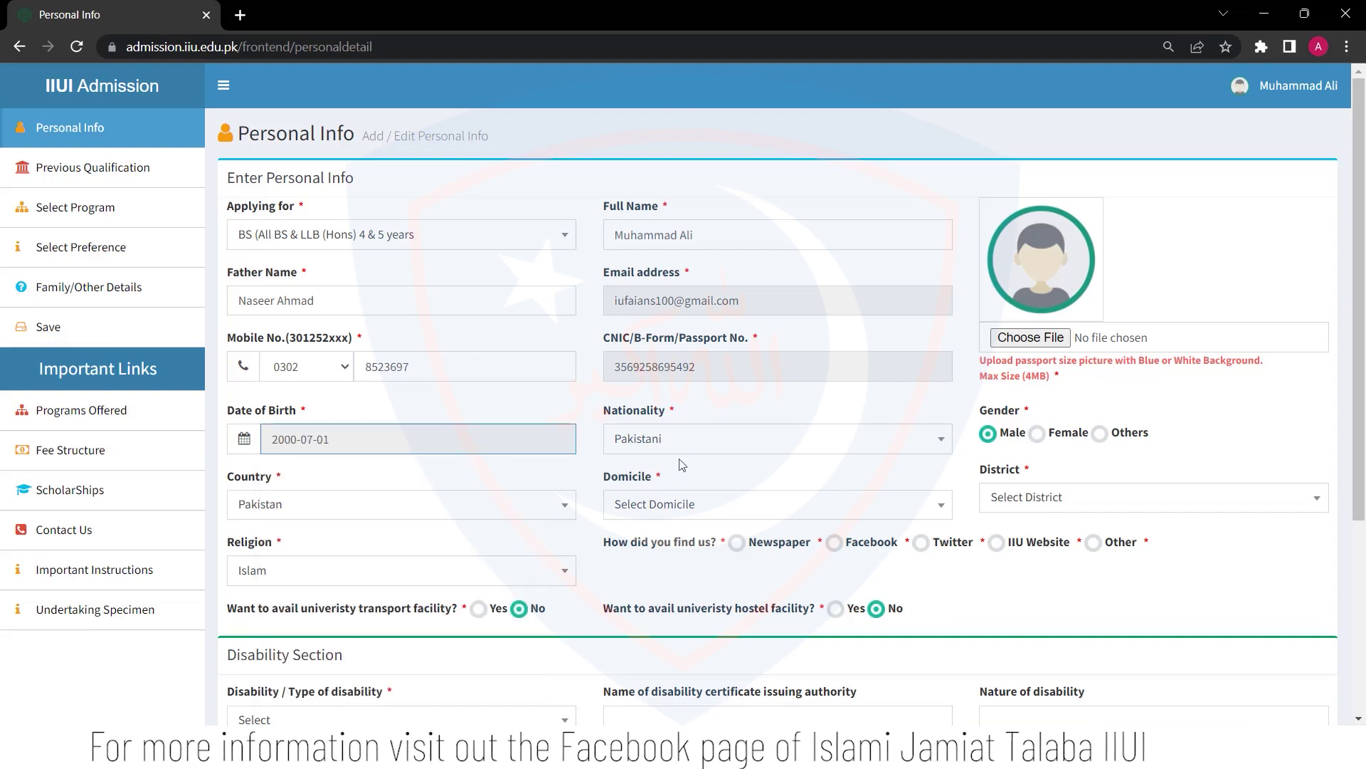
left_click(676, 440)
left_click(640, 528)
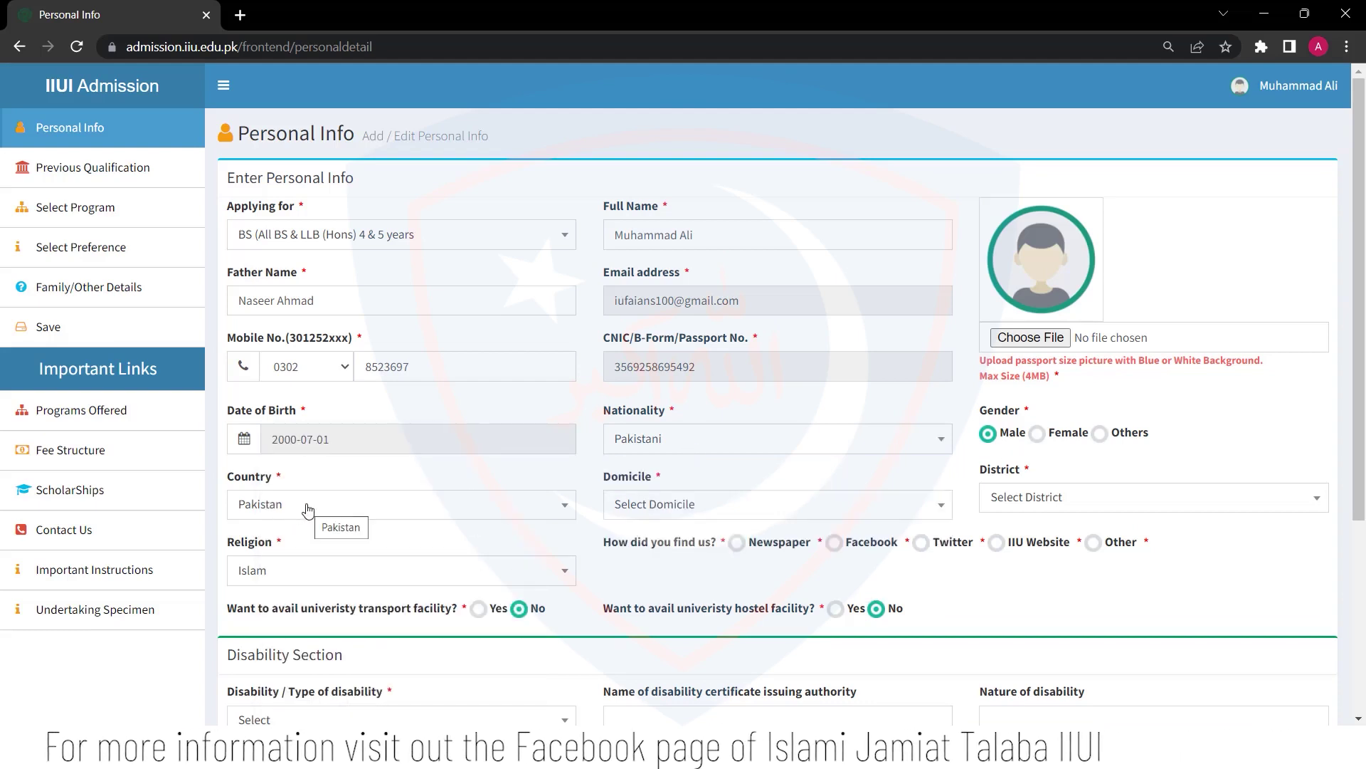
Set domicile to Punjab, district to Sargodha, and religion to Islam
left_click(681, 522)
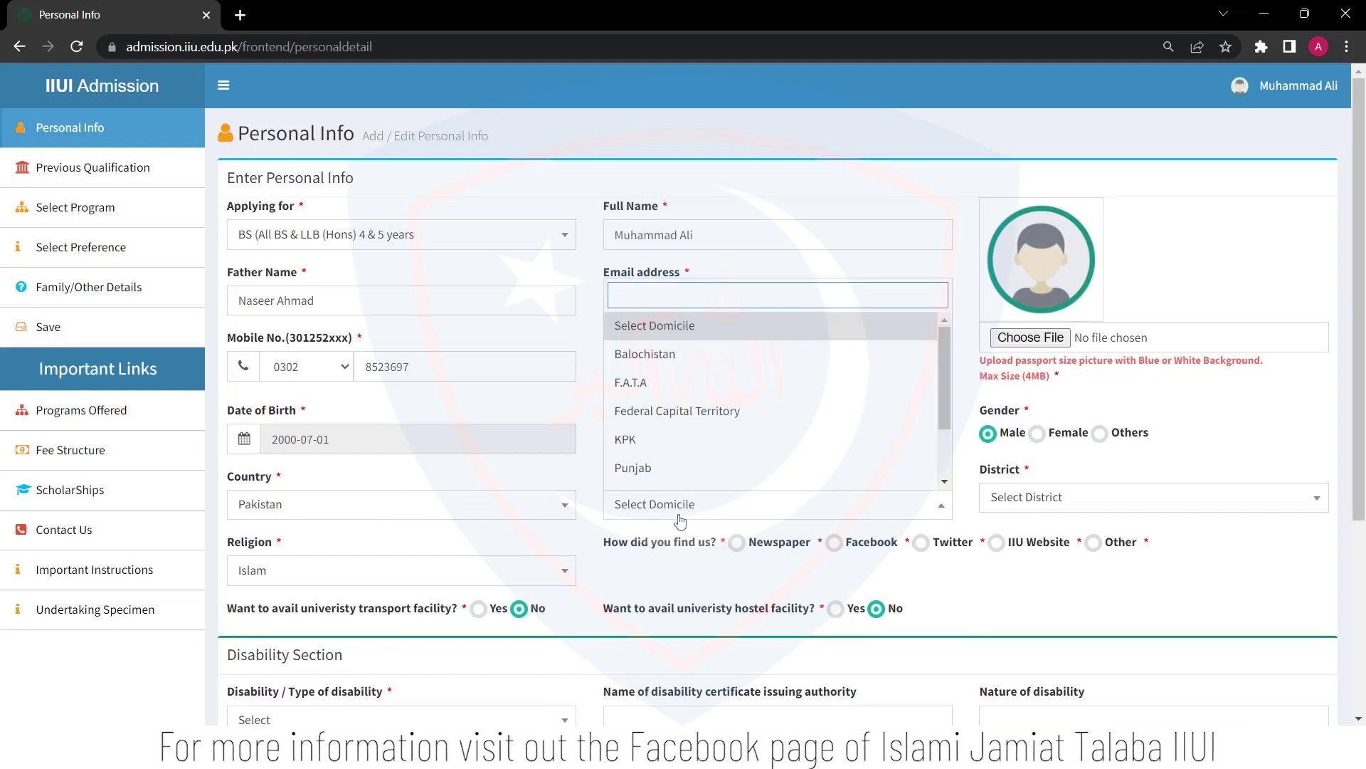
left_click(707, 468)
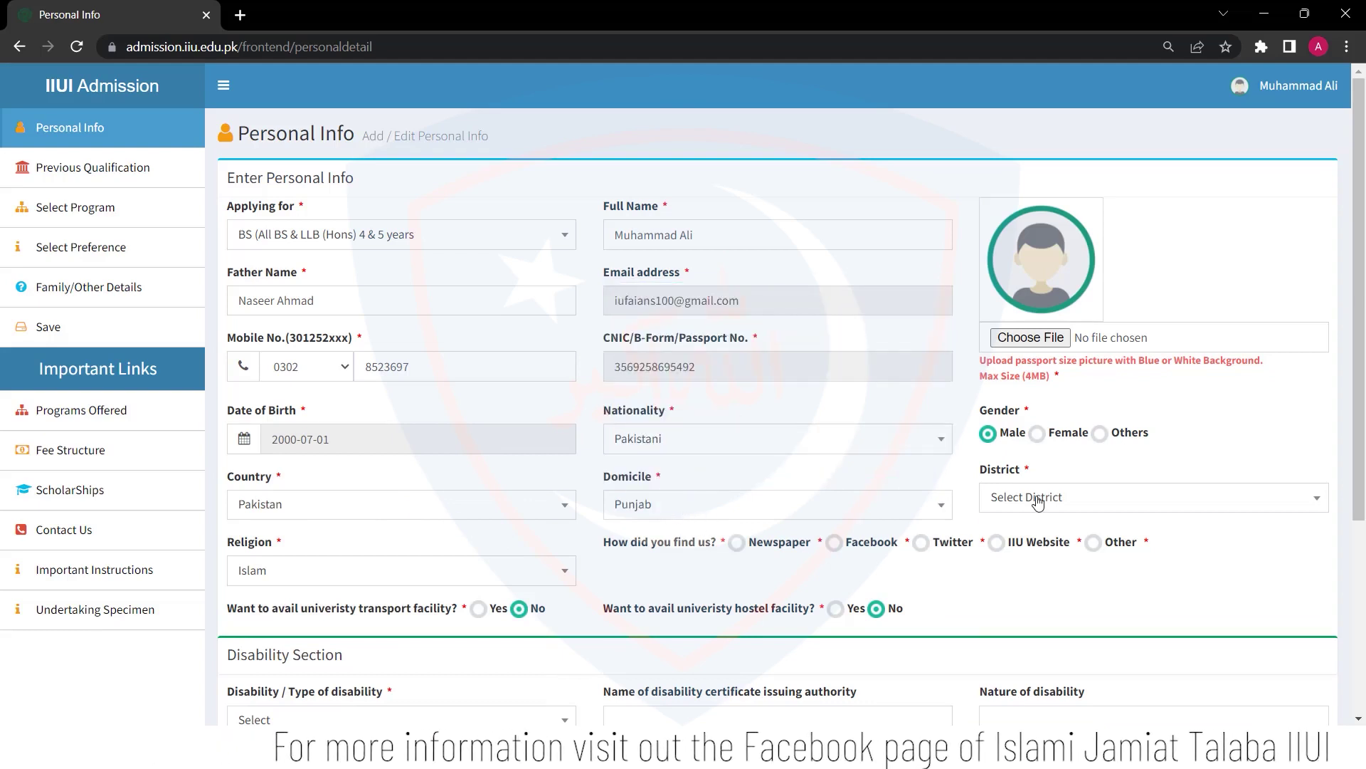
left_click(1037, 498)
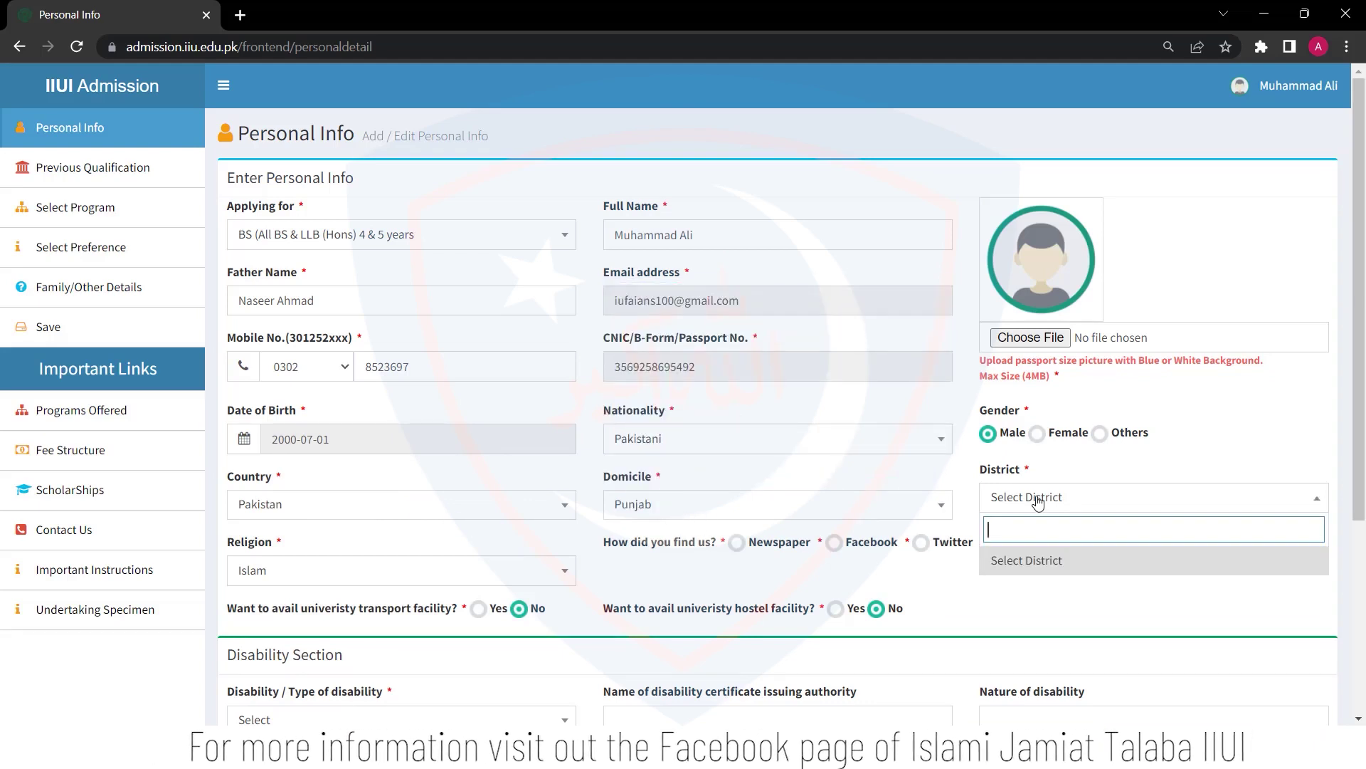
type("Sarg")
left_click(1101, 567)
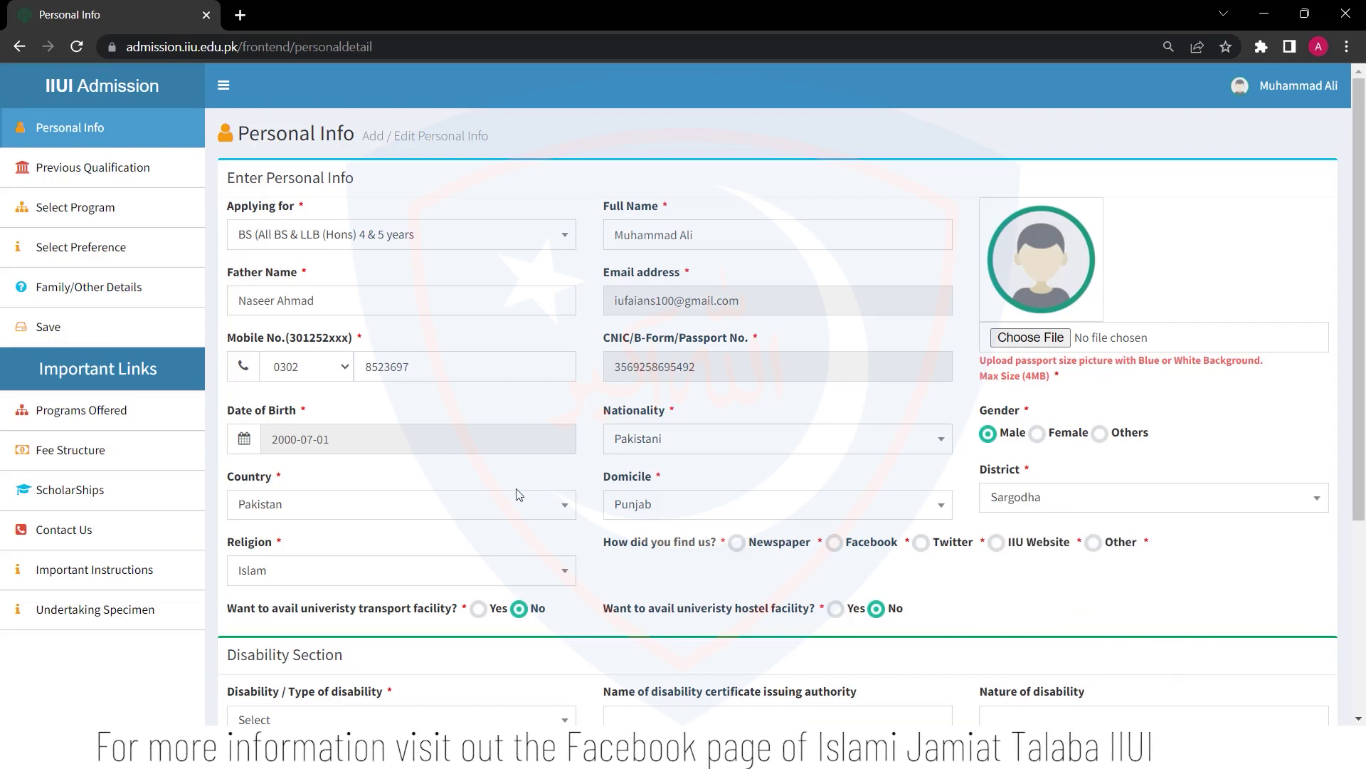
left_click(376, 576)
scroll(427, 520, "down", 1)
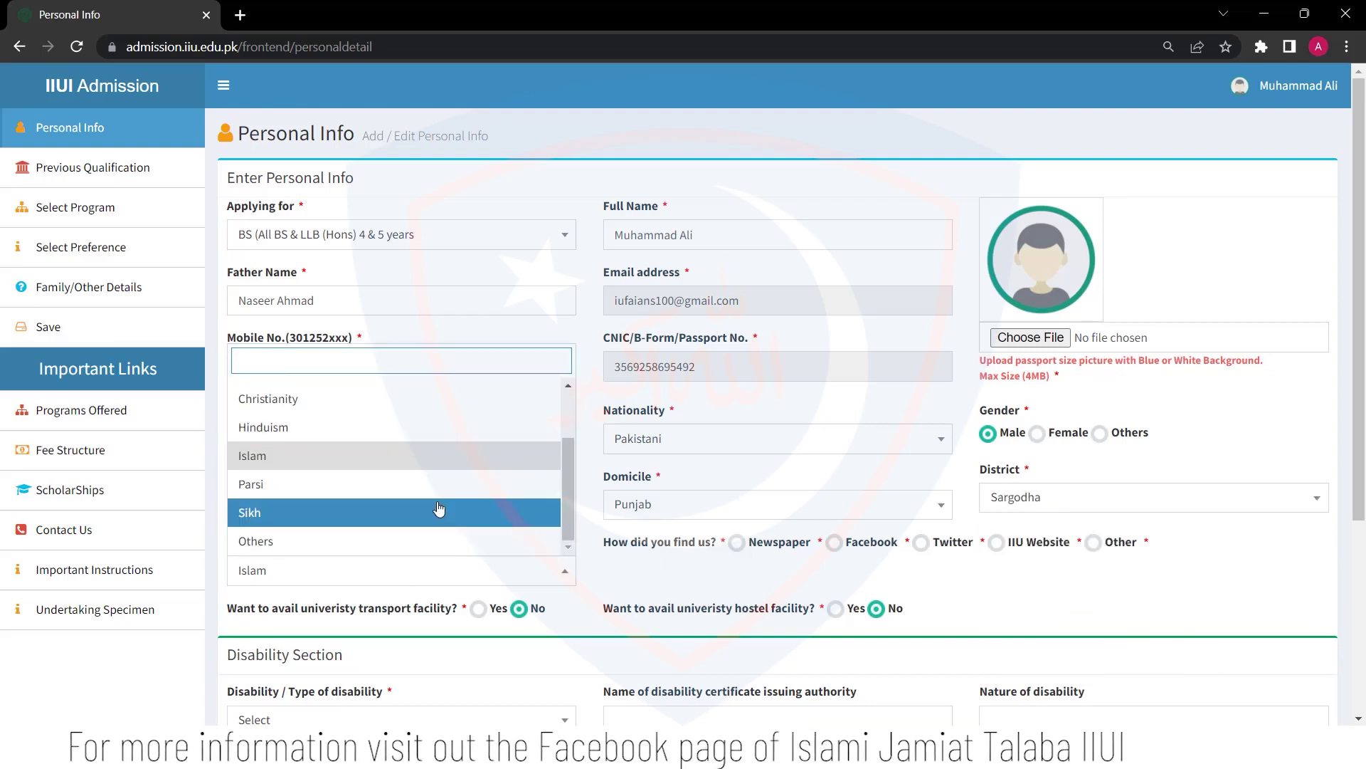
scroll(463, 520, "up", 1)
left_click(338, 546)
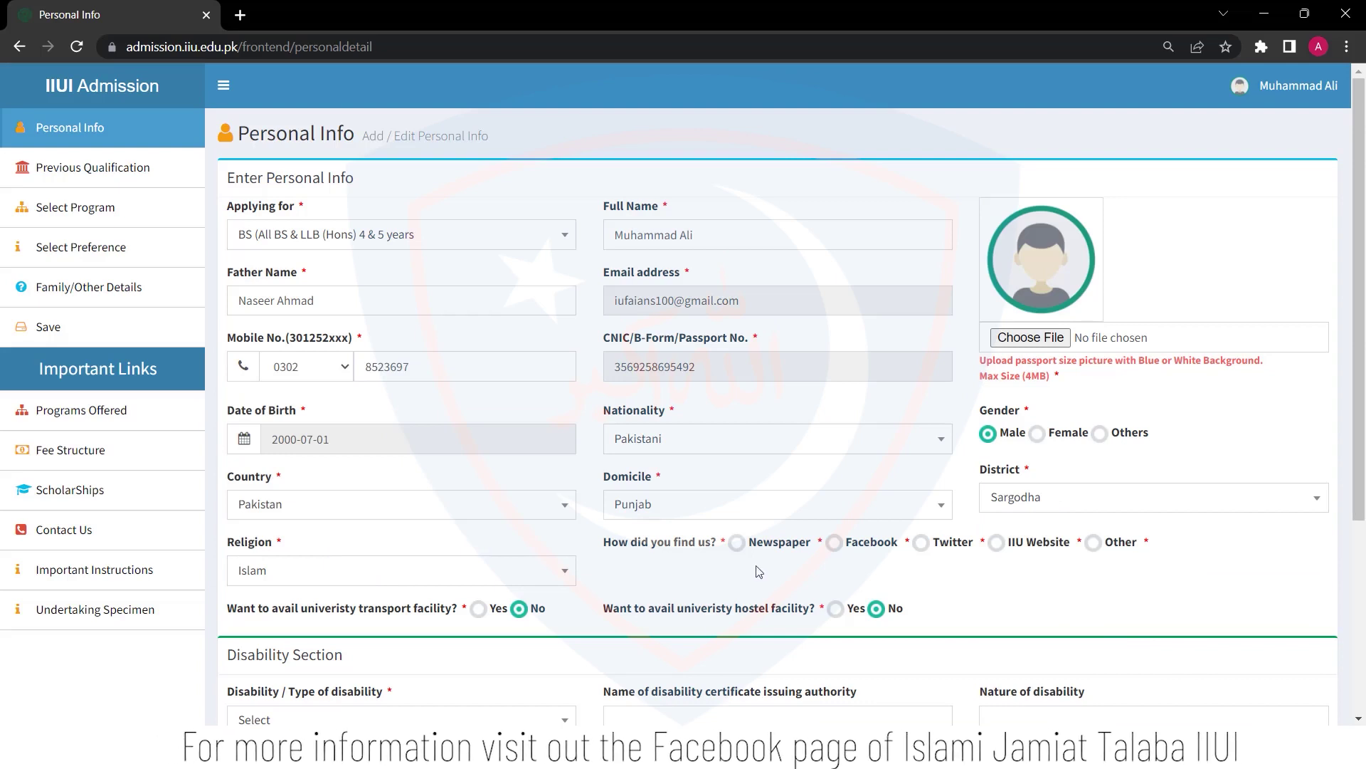
Answer Facebook as the portal source, request hostel facility, and set disability to None
left_click(834, 545)
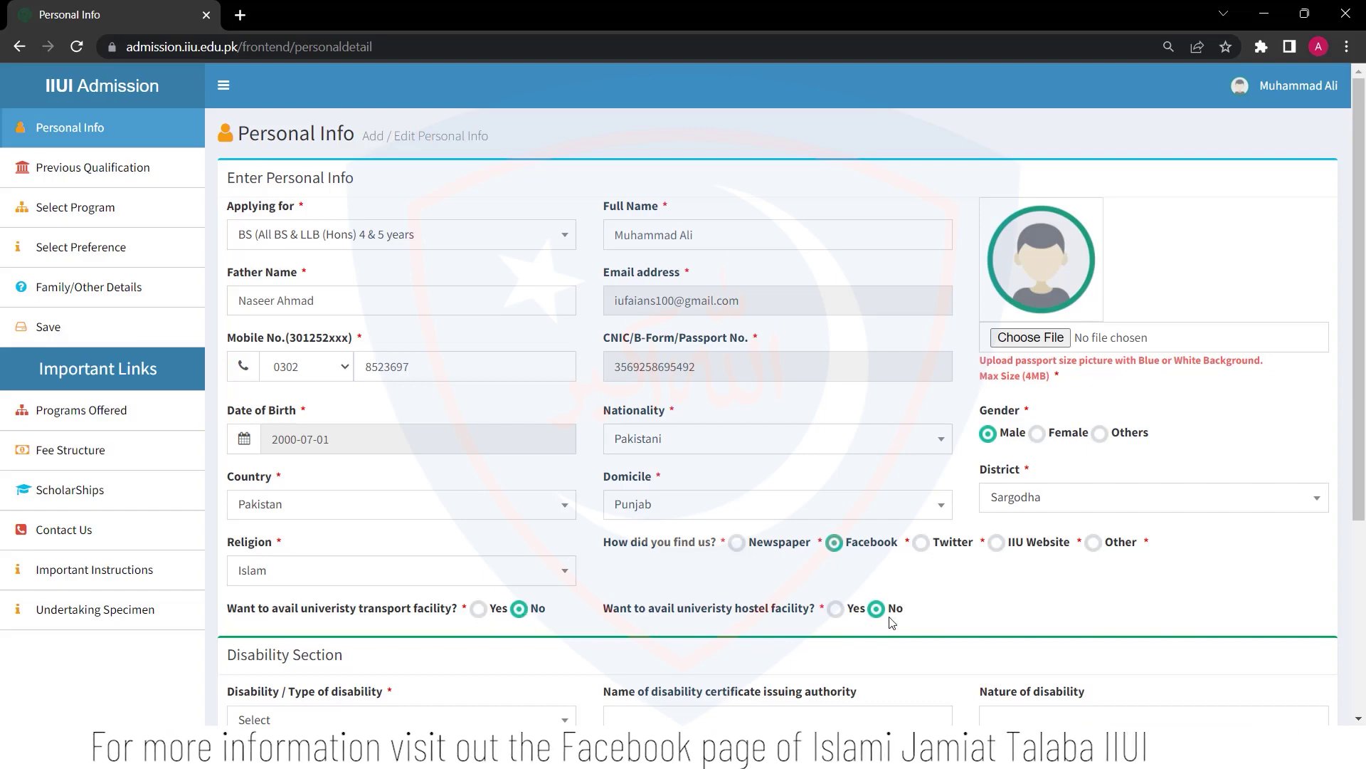
left_click(845, 611)
scroll(847, 616, "down", 4)
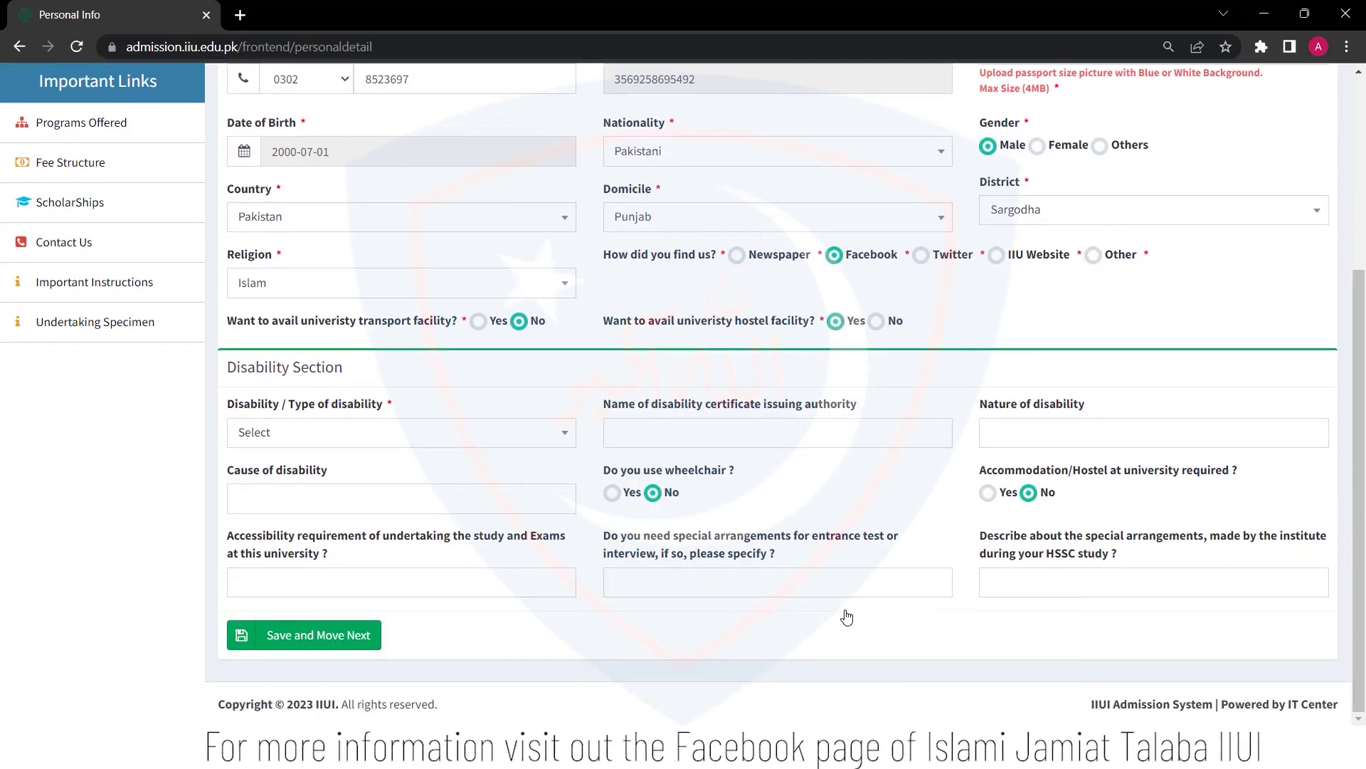
left_click(427, 442)
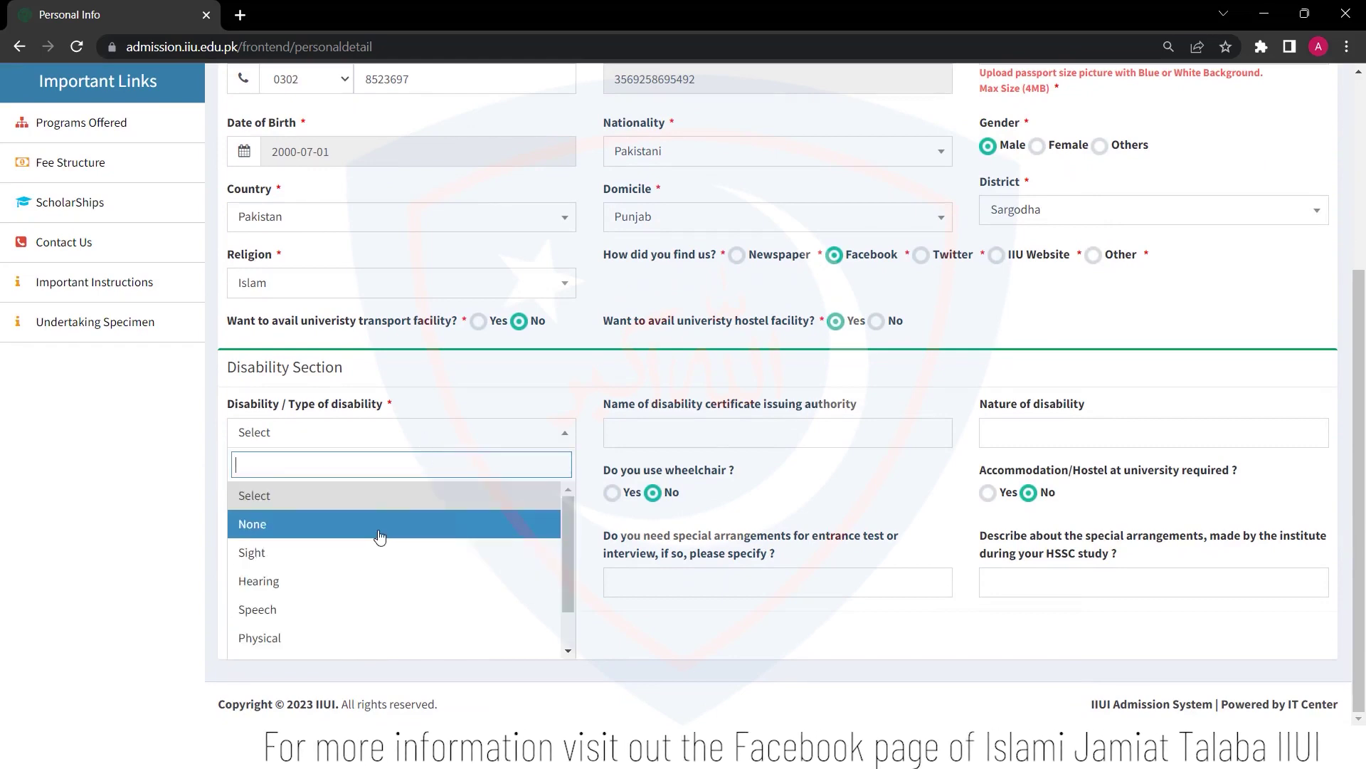
left_click(379, 533)
Upload the passport photo and save the personal info
left_click(340, 630)
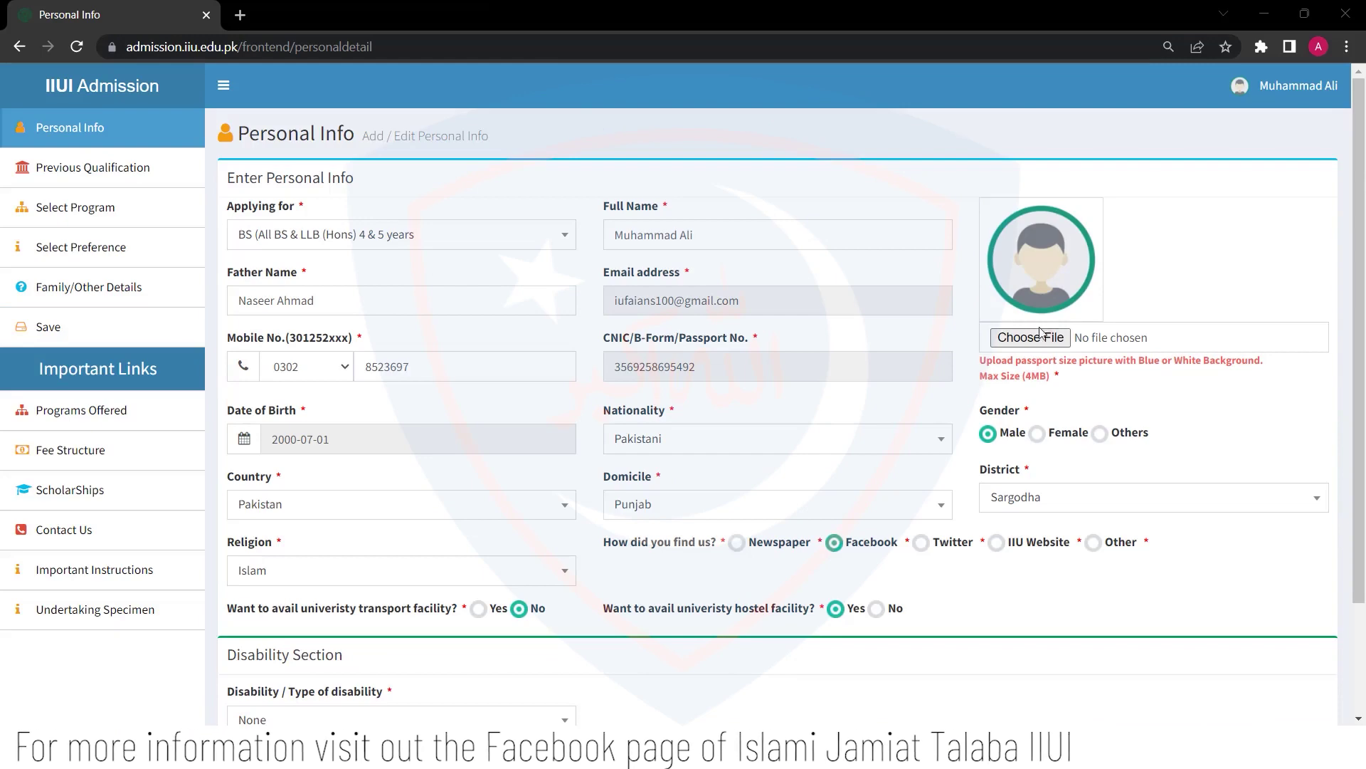
left_click(1030, 337)
double_click(213, 116)
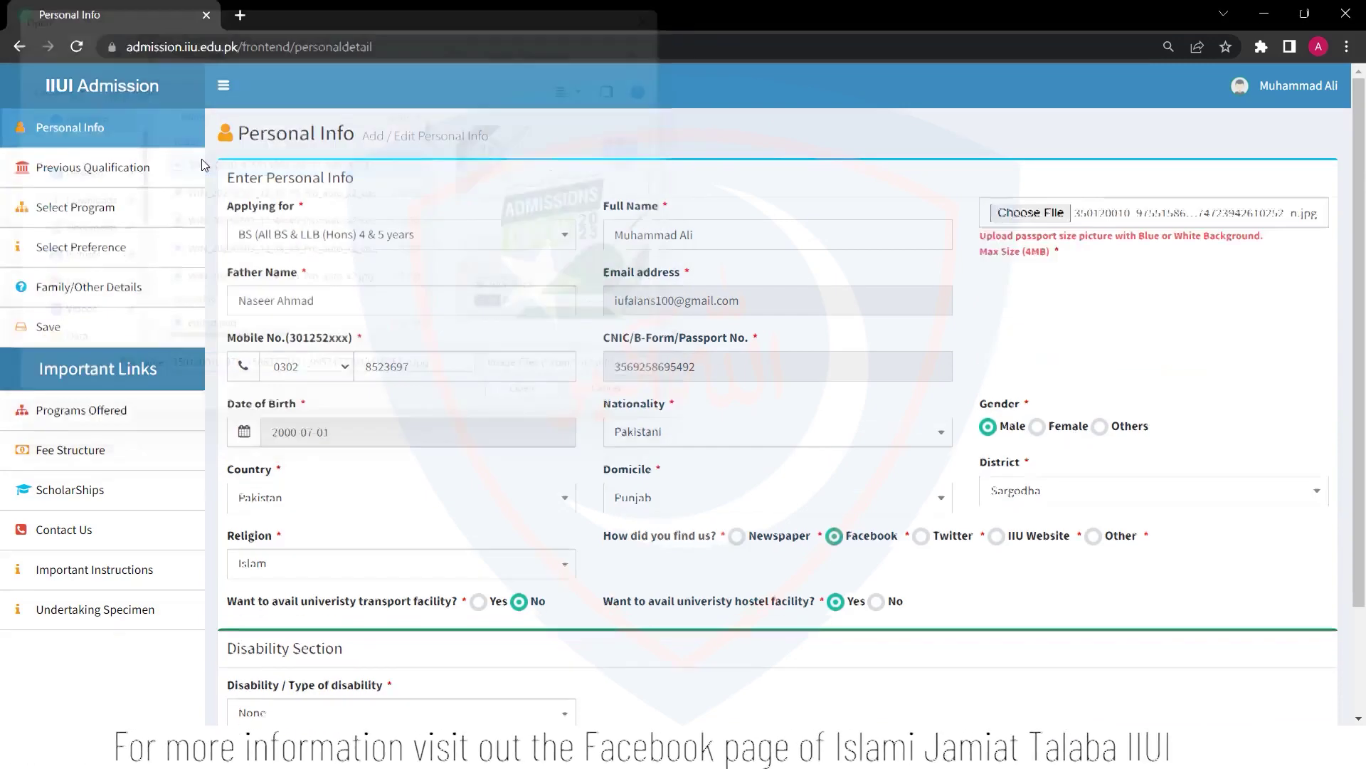
scroll(1173, 501, "down", 2)
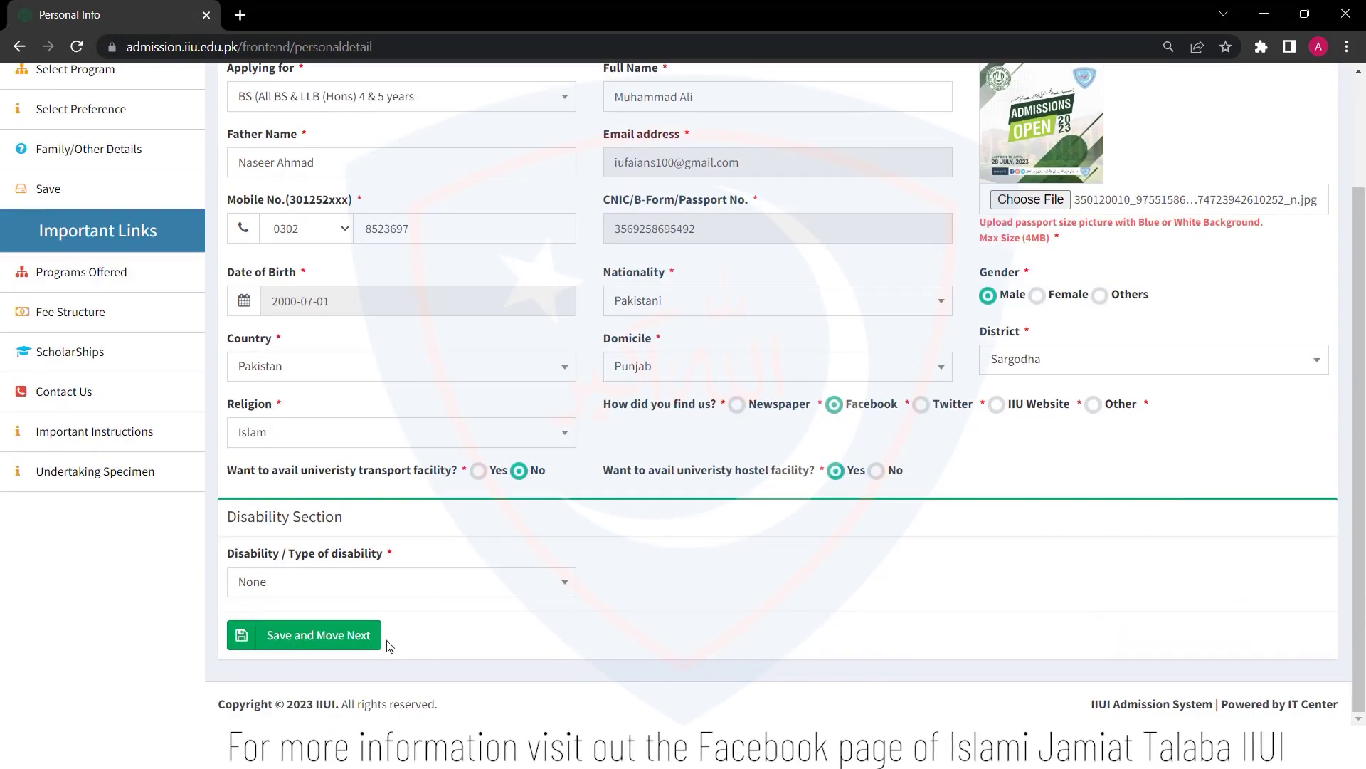
left_click(336, 635)
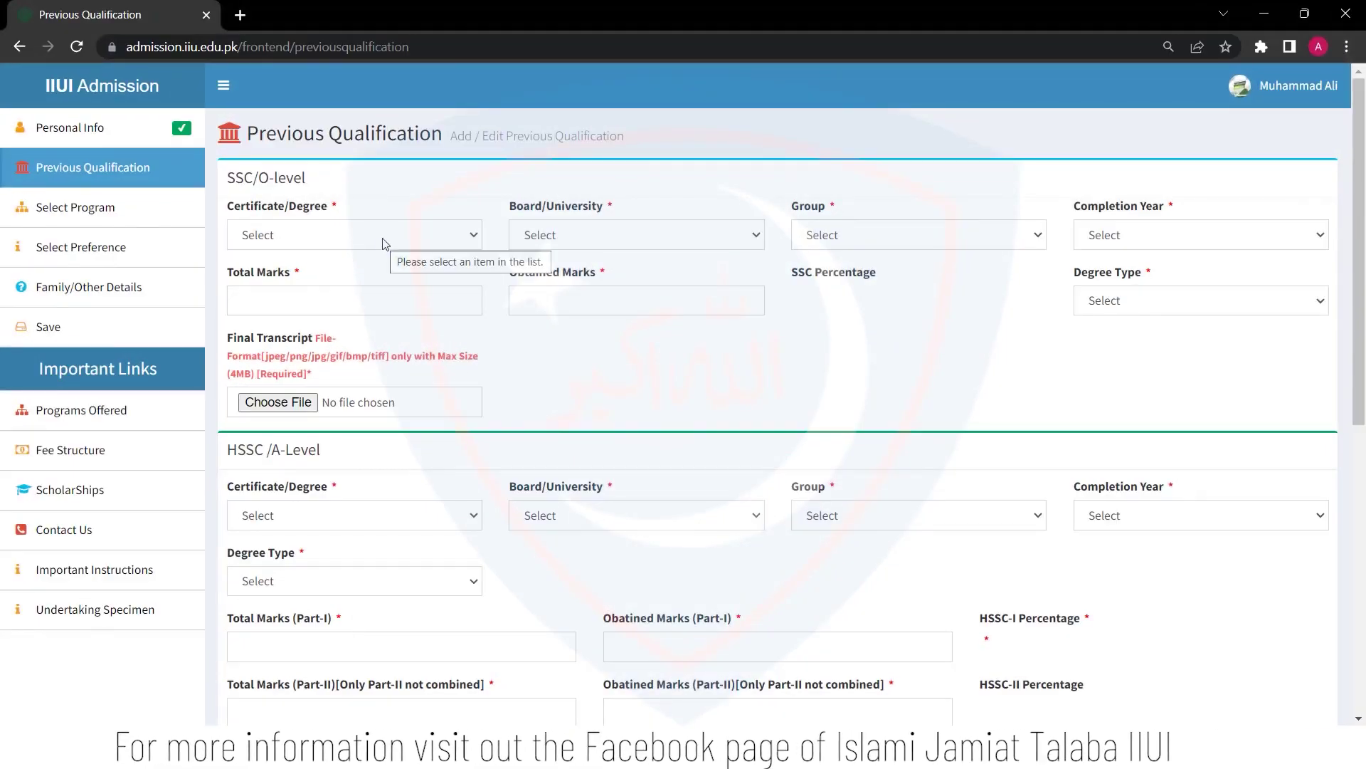
Set SSC certificate, board BISE Rawalpindi, group Science, and completion year 2020
scroll(628, 363, "down", 6)
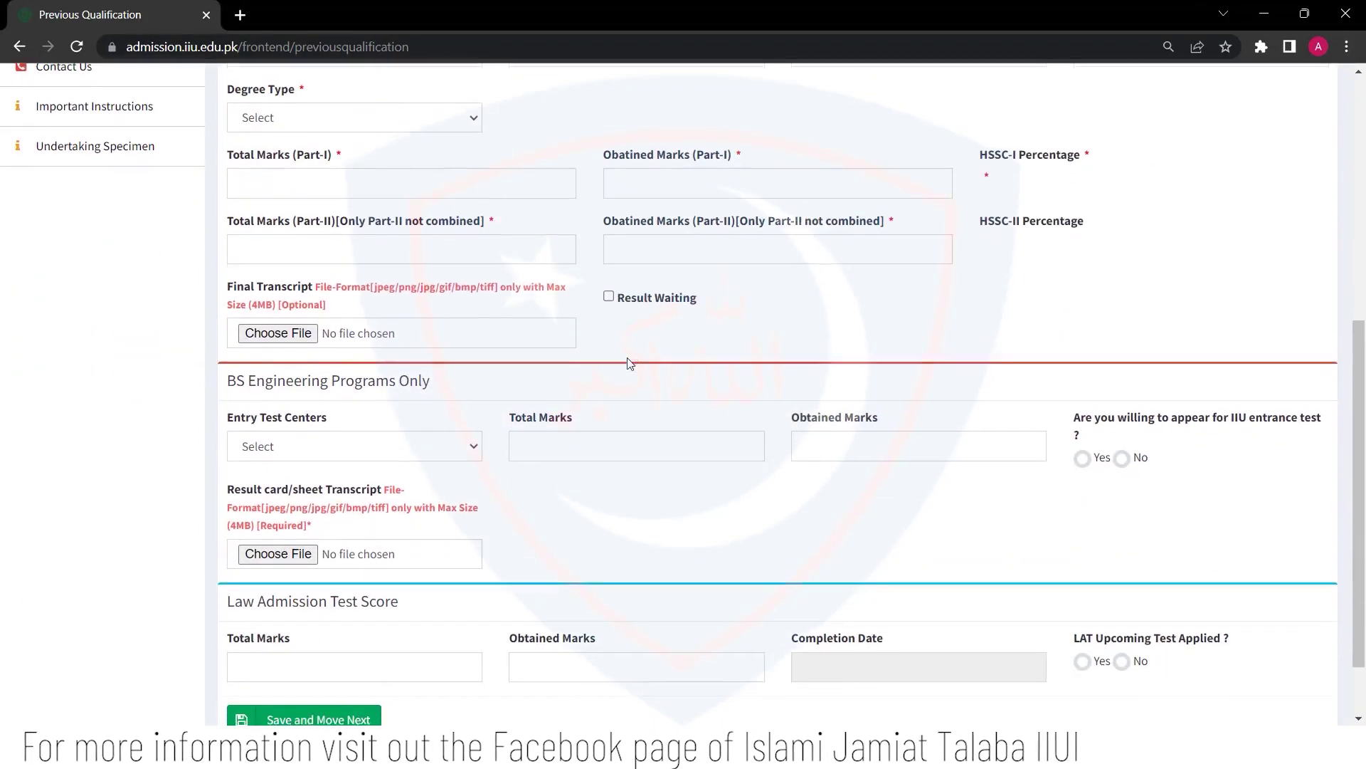
scroll(311, 262, "up", 8)
left_click(372, 235)
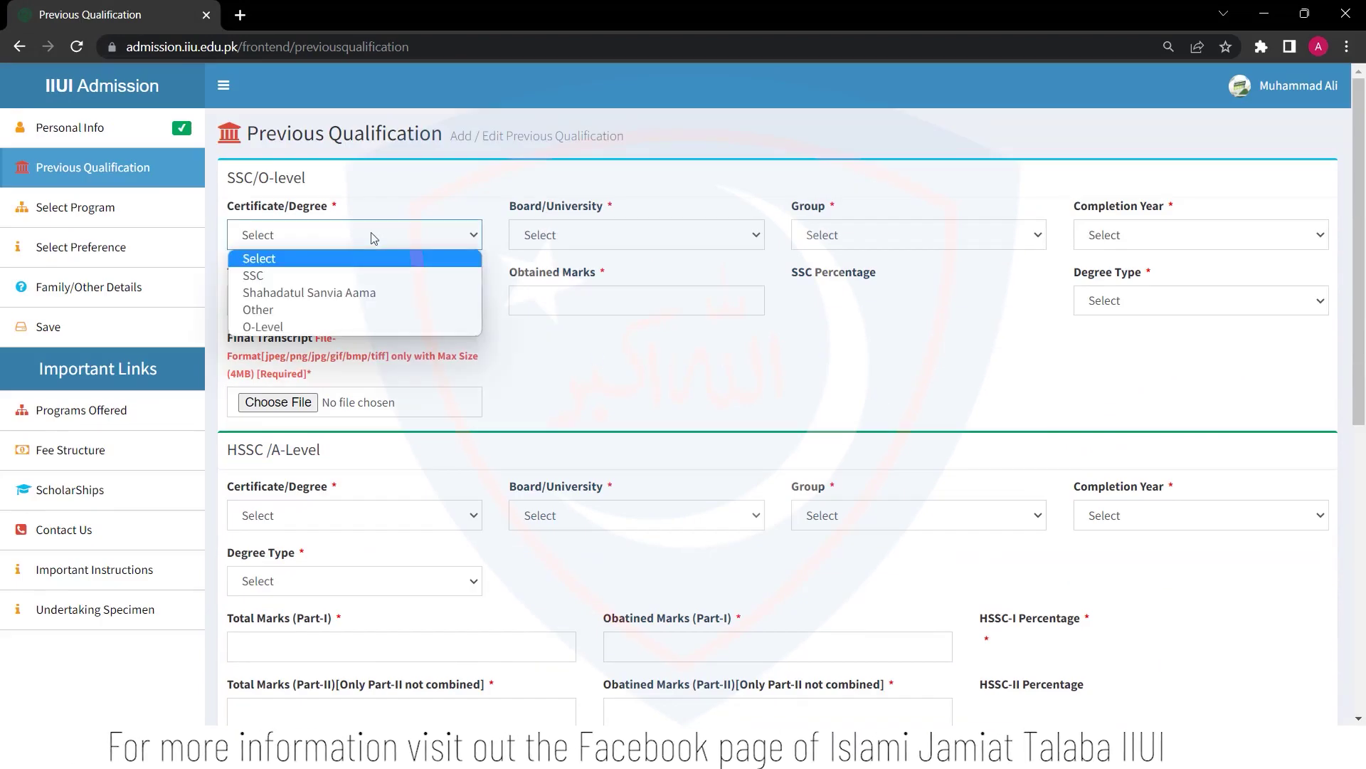
left_click(326, 275)
left_click(576, 238)
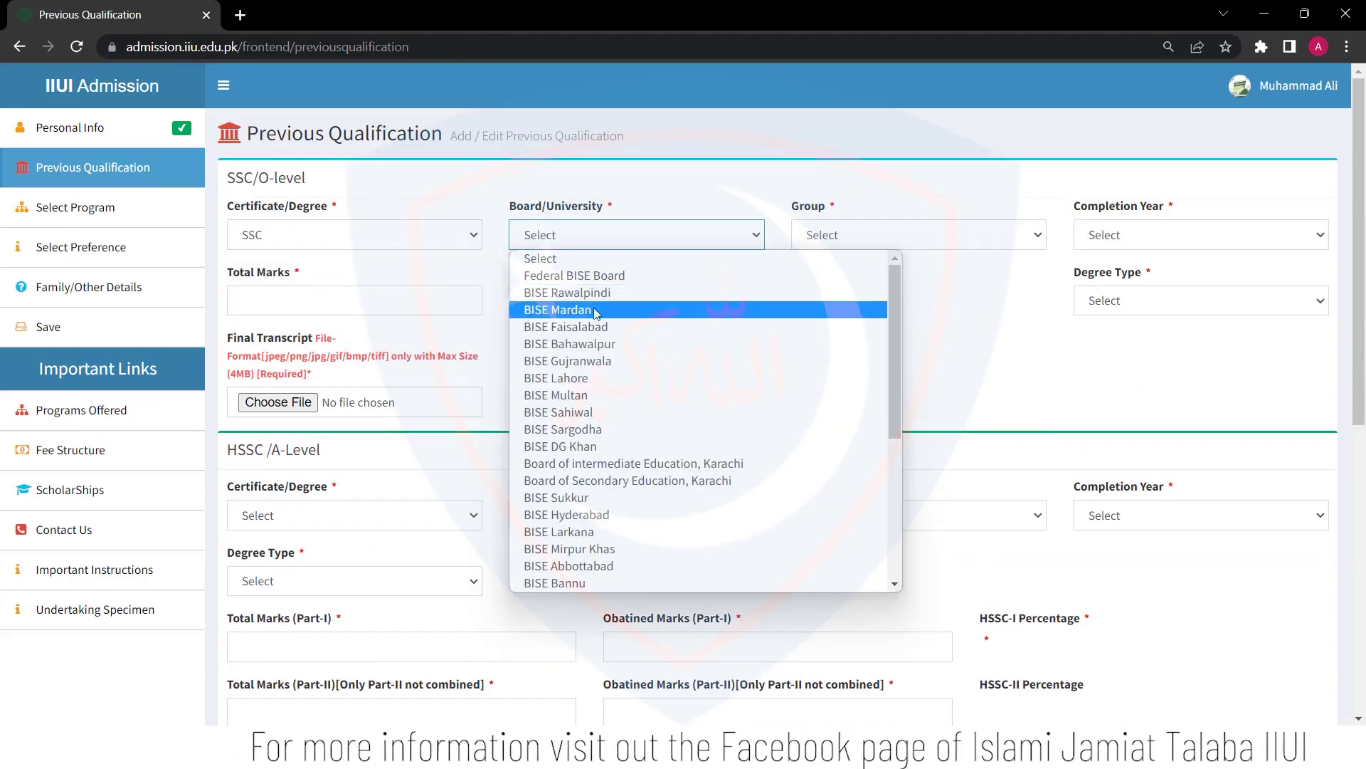
left_click(633, 293)
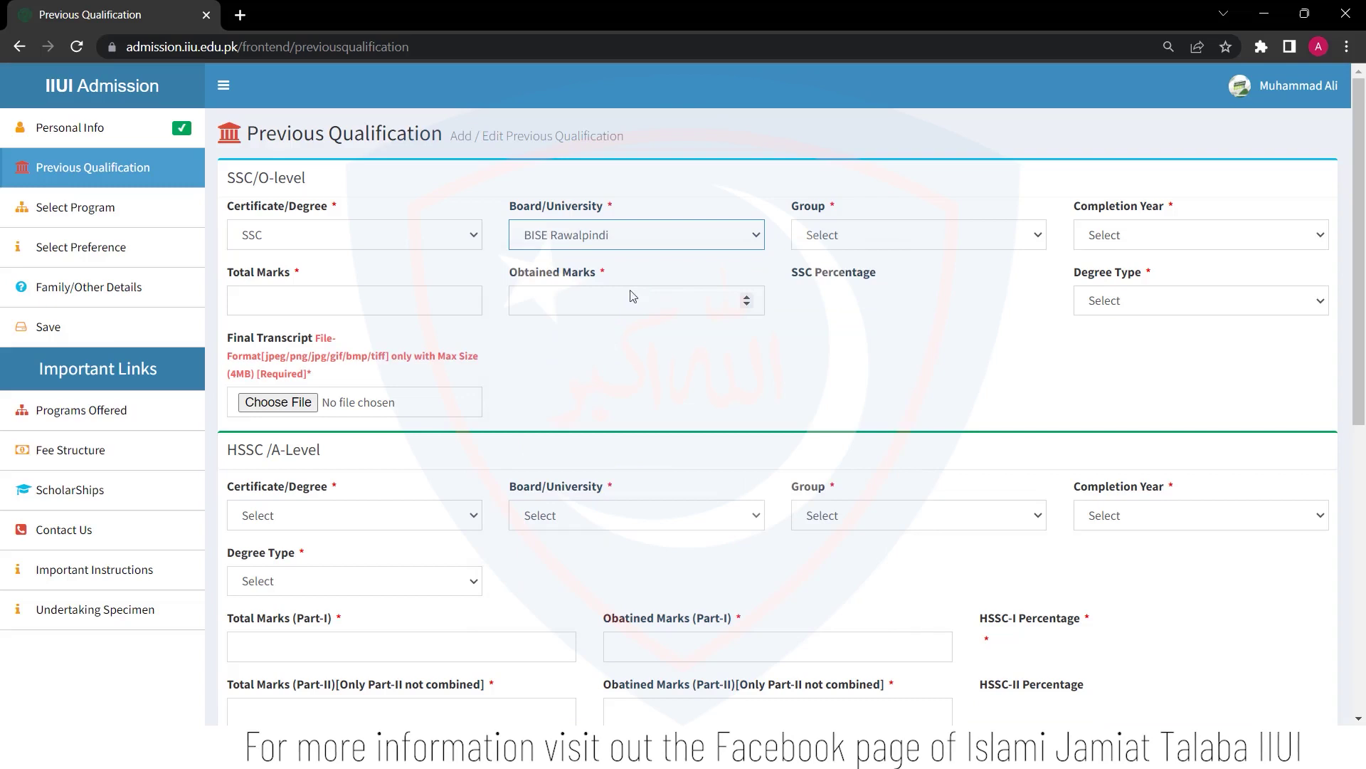
left_click(863, 240)
left_click(850, 276)
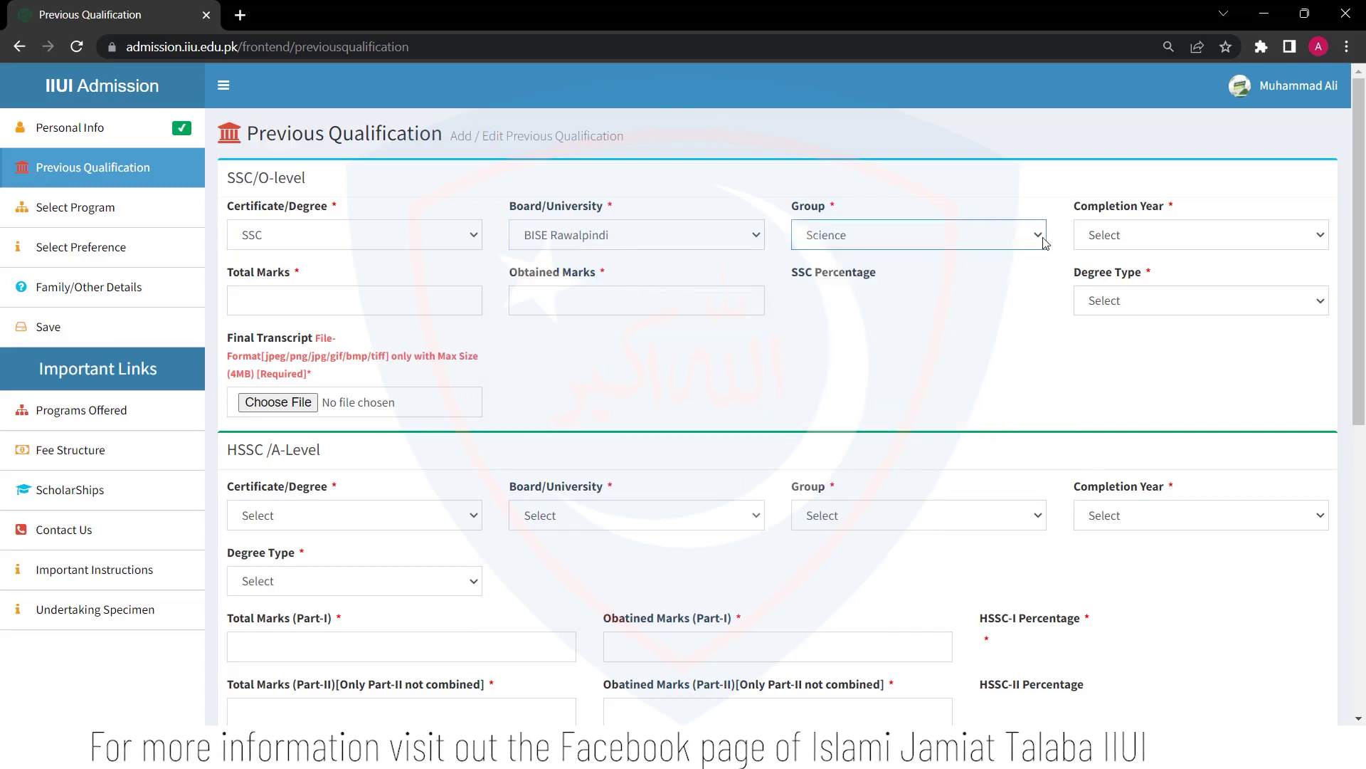
left_click(1153, 235)
scroll(1144, 463, "down", 10)
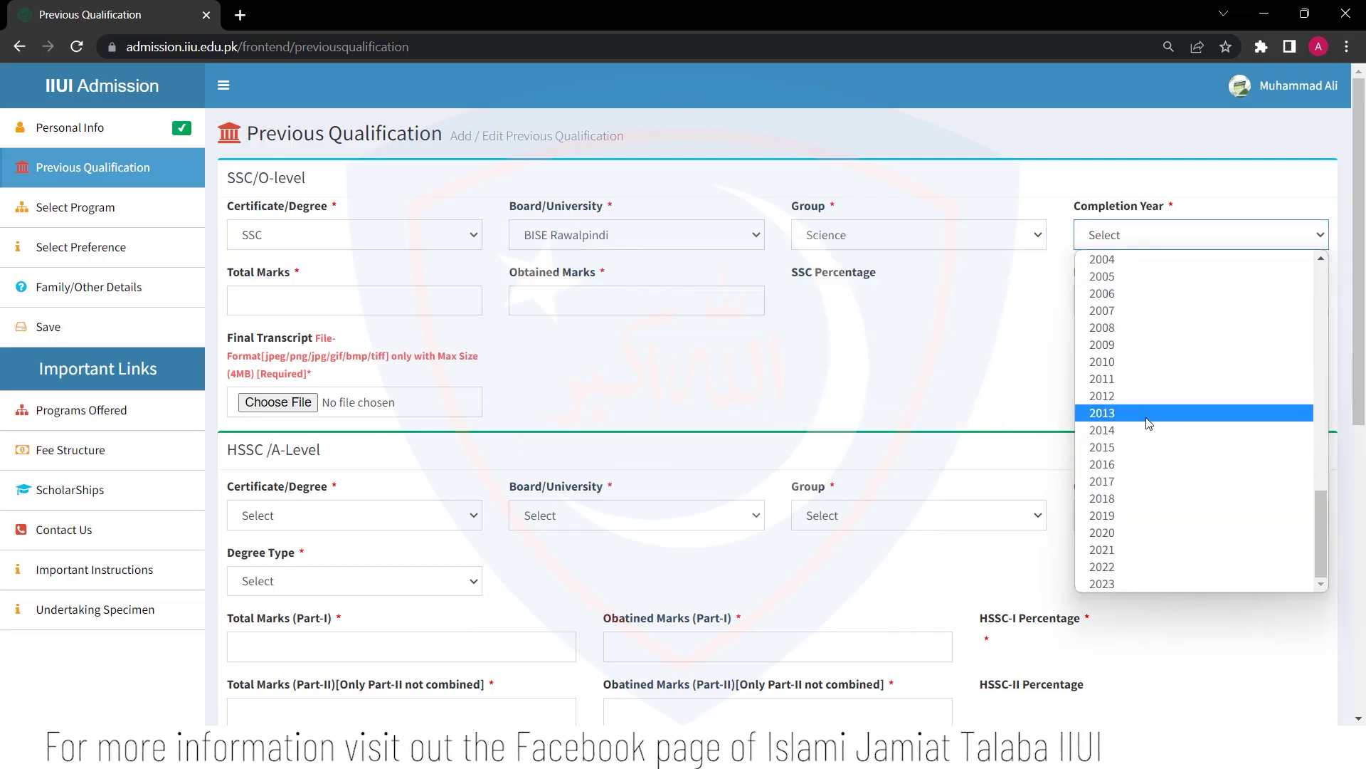
left_click(1145, 526)
Enter SSC marks 850 of 1100, degree type Regular, and attach the transcript image
left_click(308, 300)
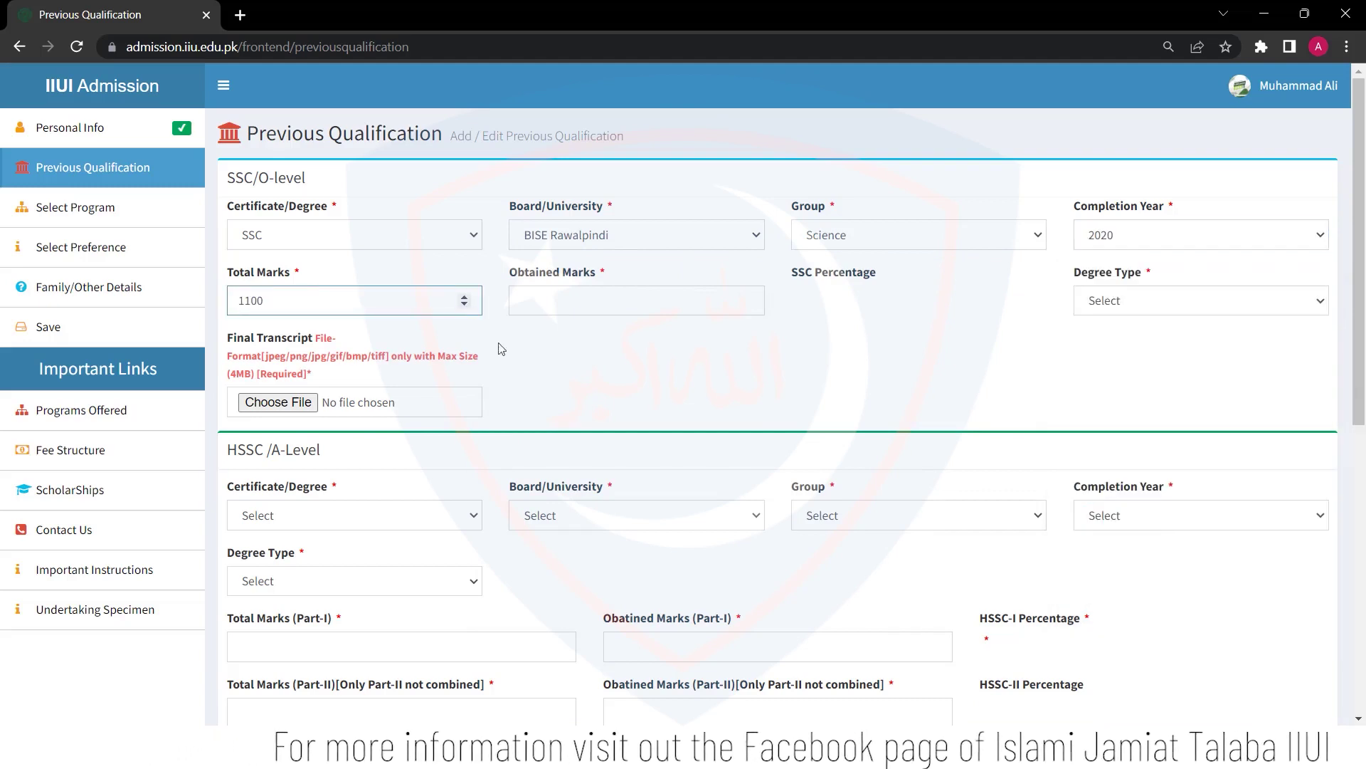
left_click(568, 303)
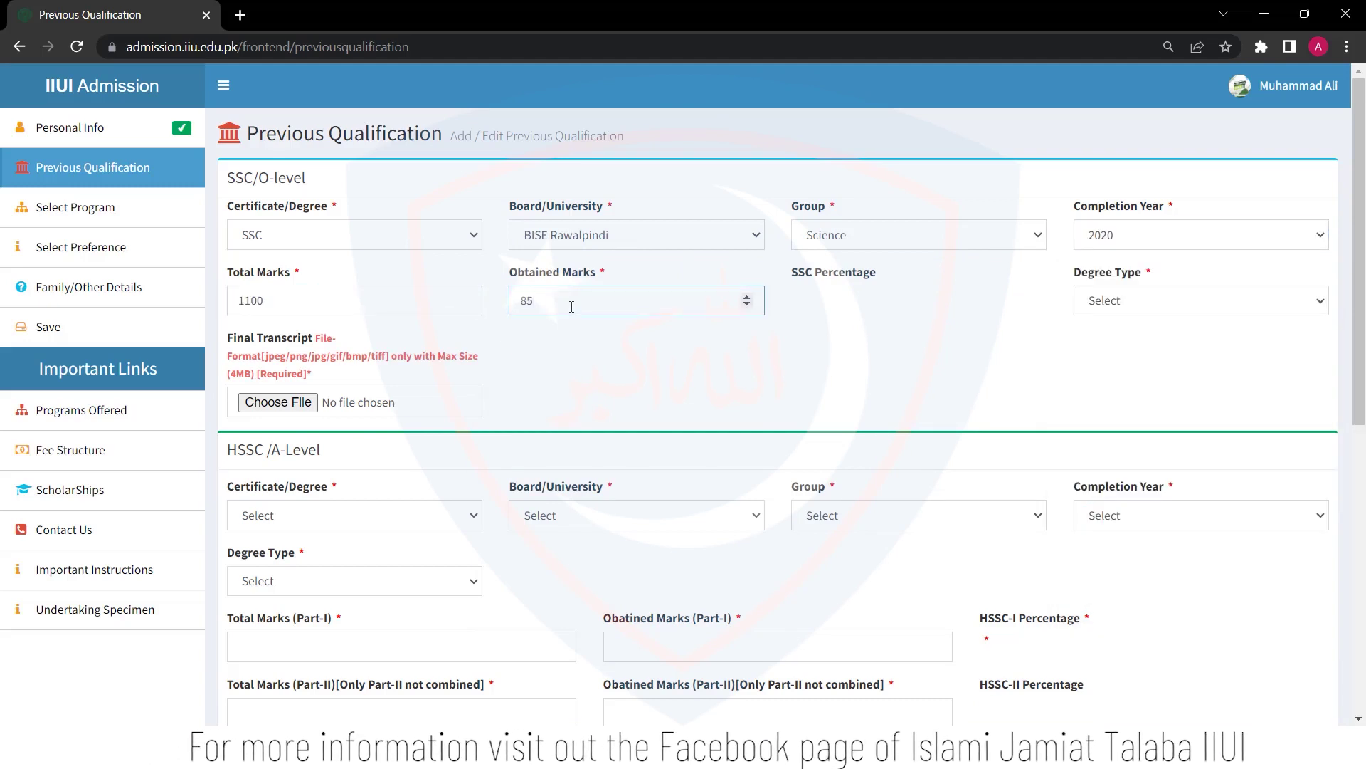
left_click(838, 306)
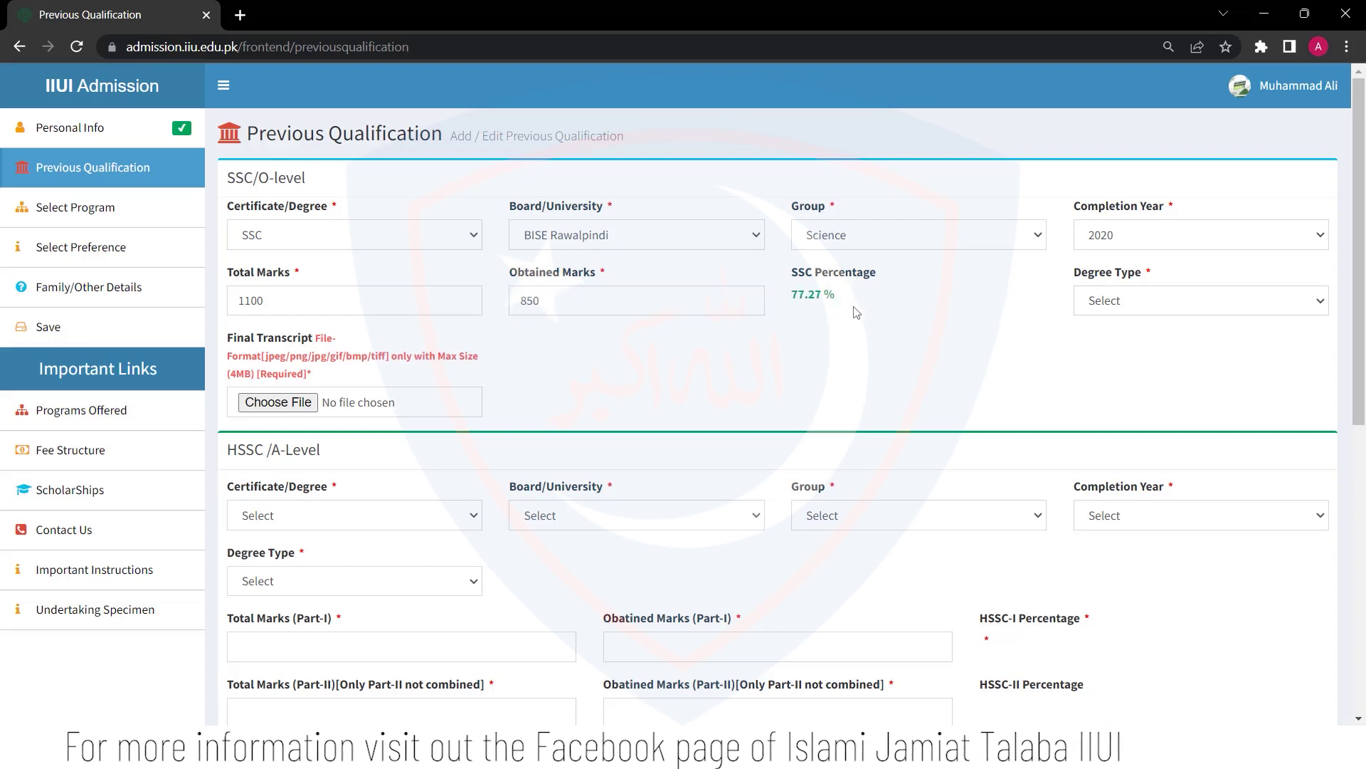
left_click(1153, 299)
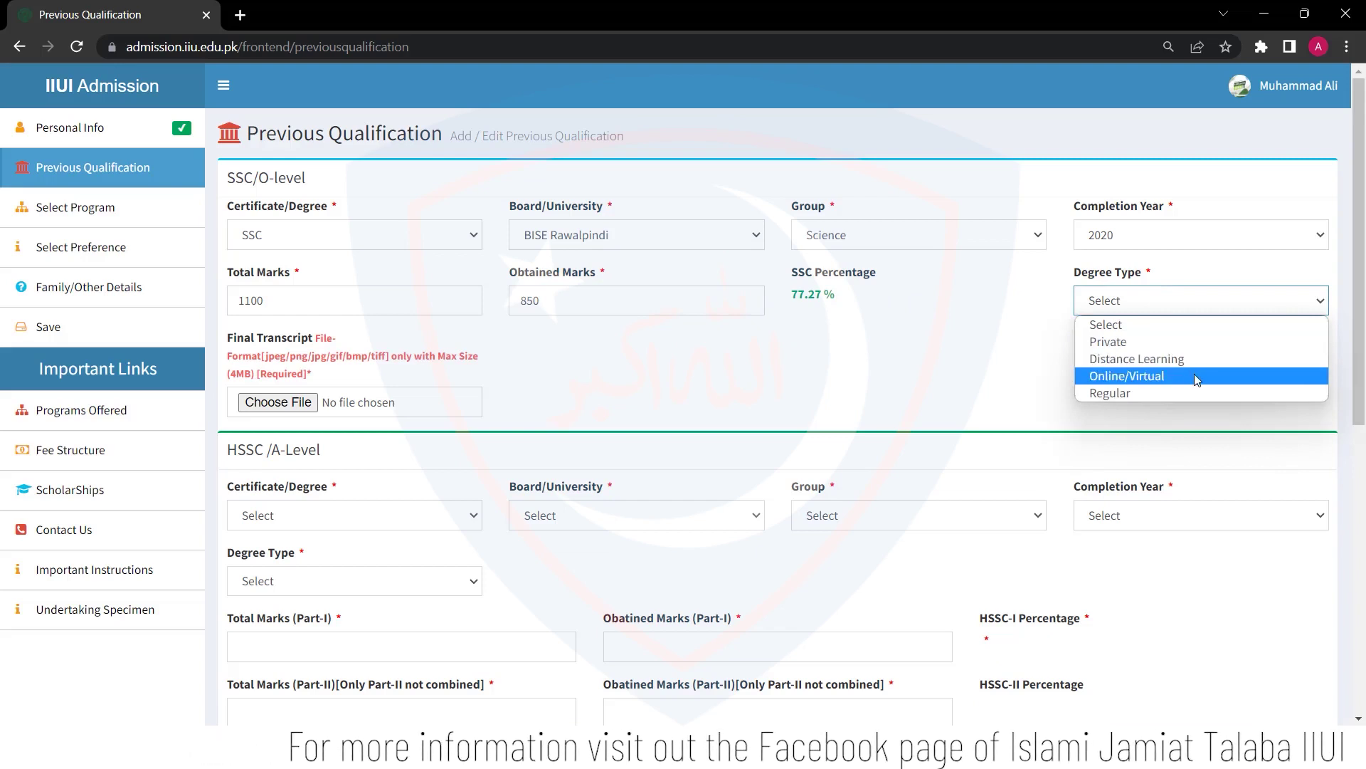
left_click(1146, 393)
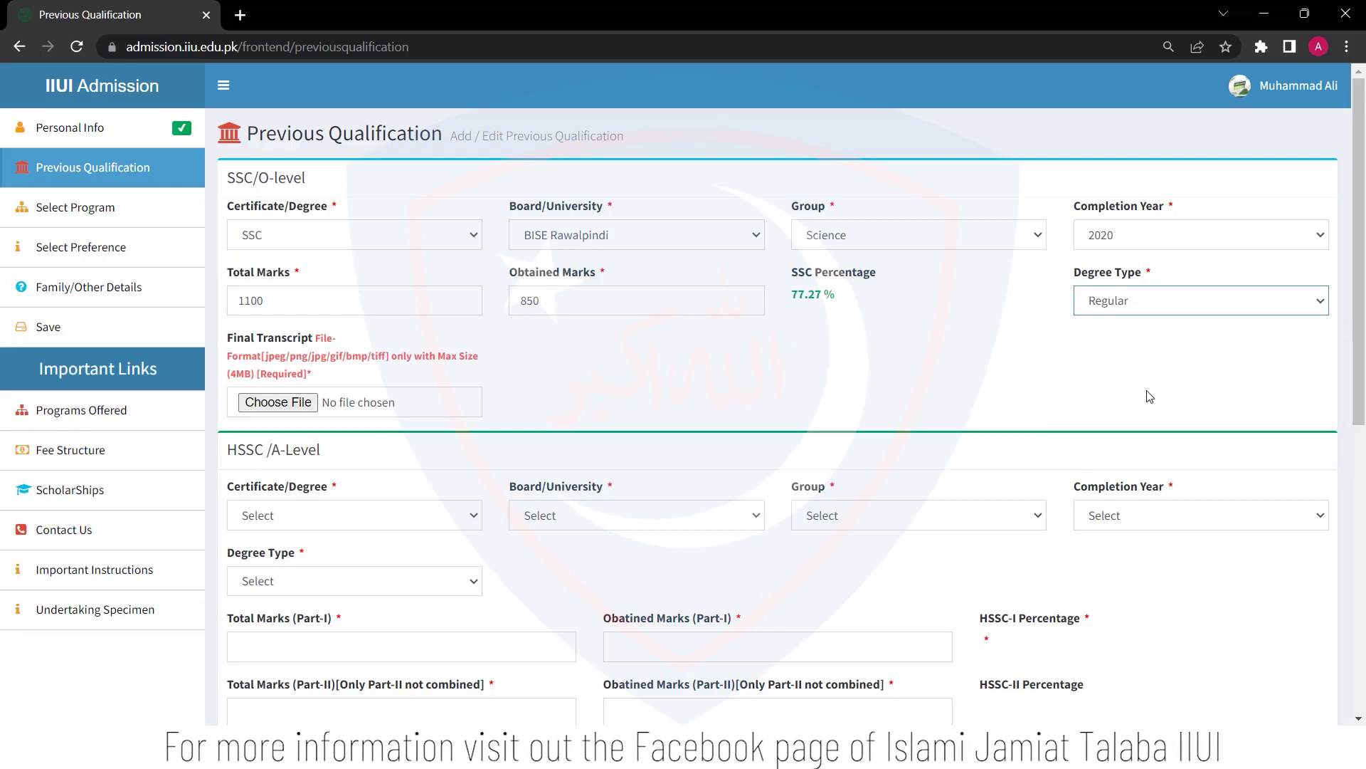
left_click(285, 399)
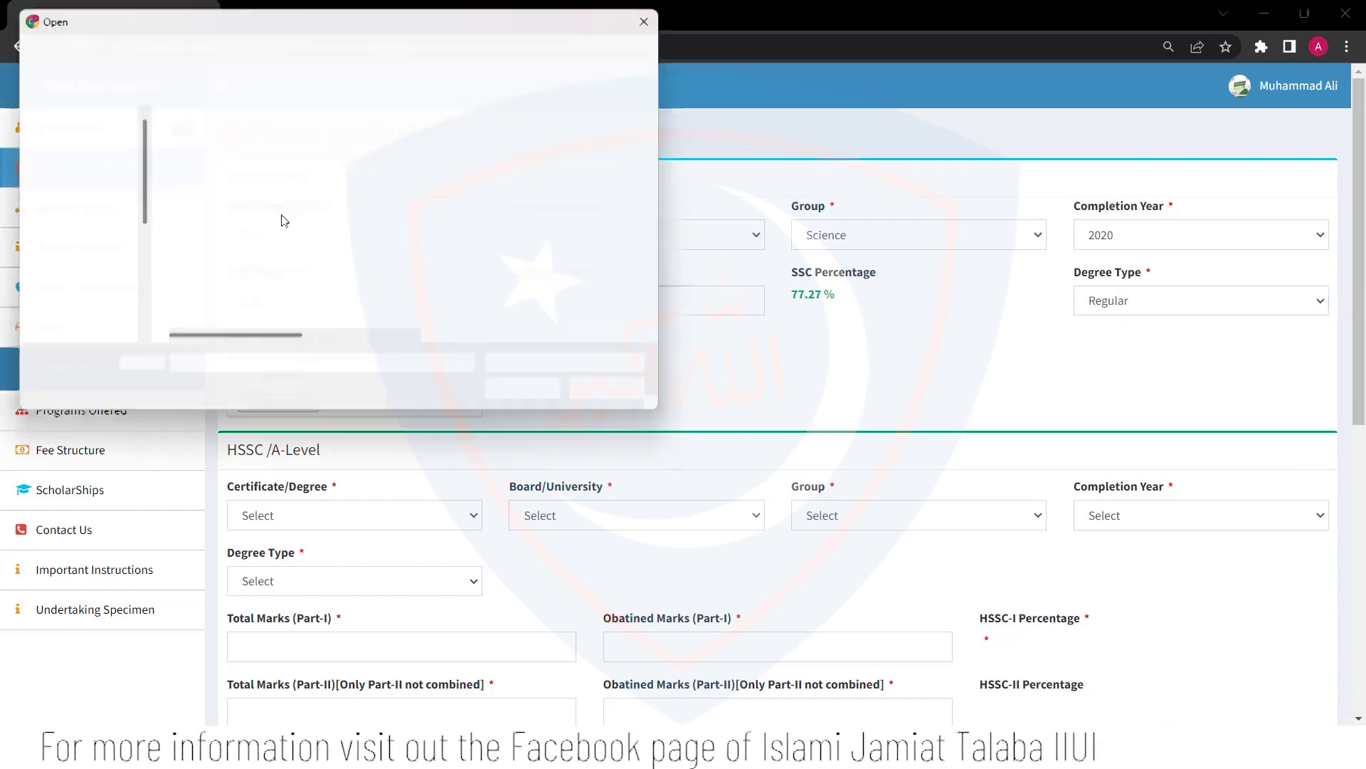
left_click(229, 160)
double_click(229, 160)
scroll(655, 419, "down", 3)
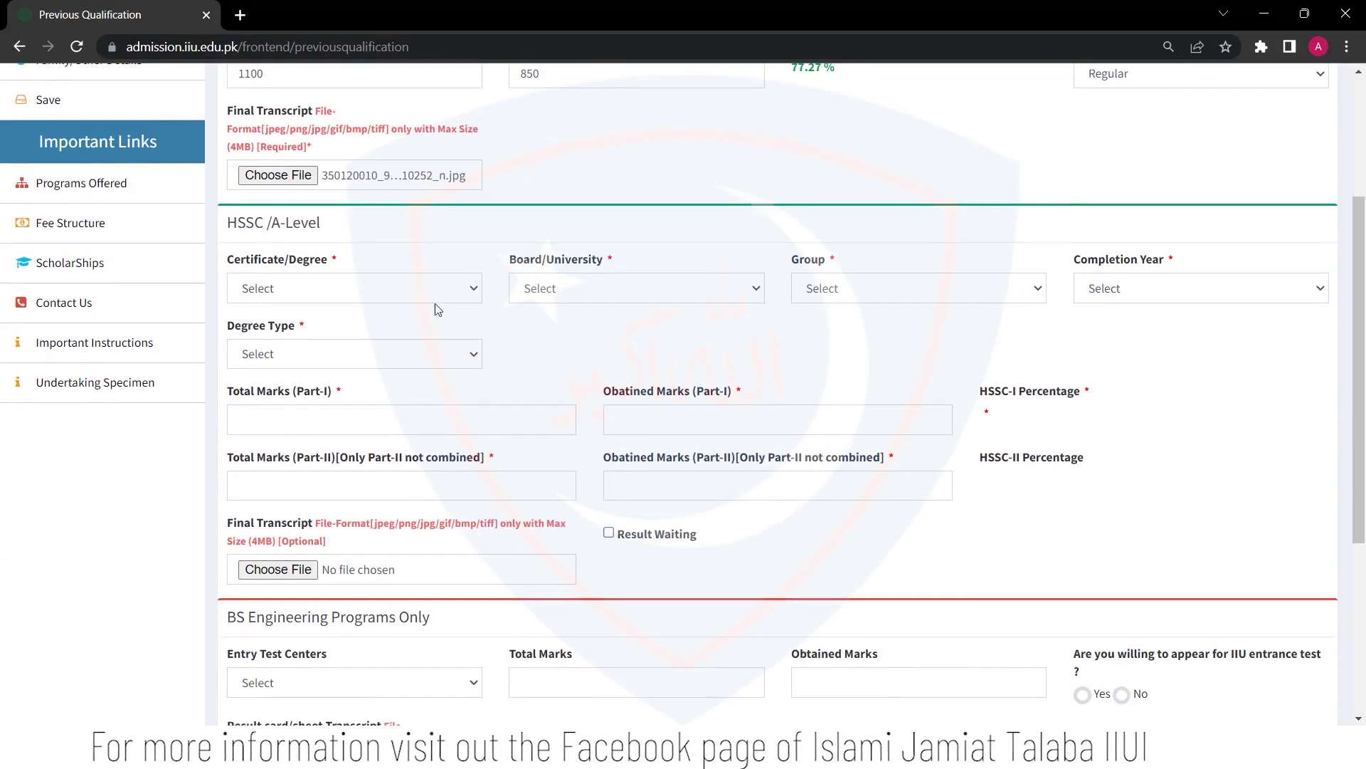
Set HSSC certificate, board BISE Rawalpindi, group Pre-Engineering, and completion year 2023
left_click(438, 292)
left_click(461, 330)
left_click(584, 286)
left_click(584, 340)
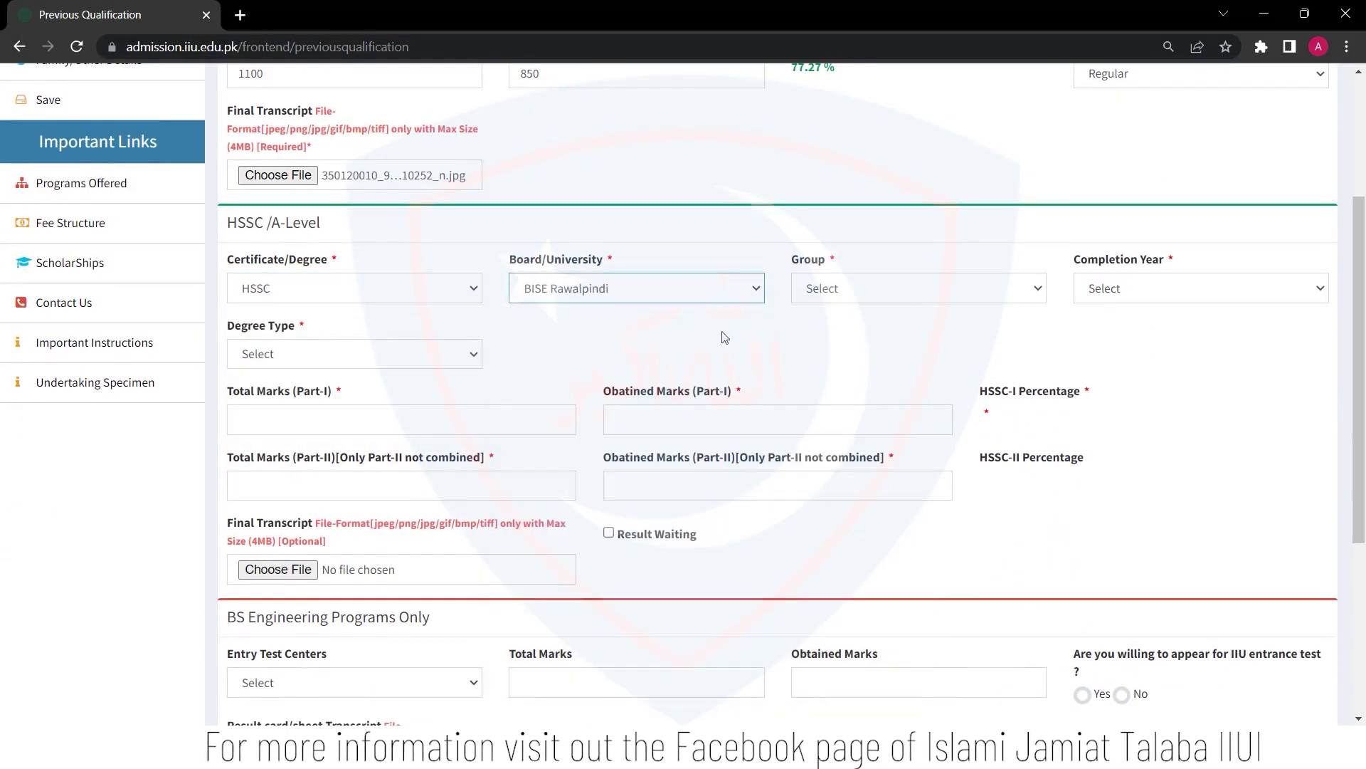
left_click(850, 288)
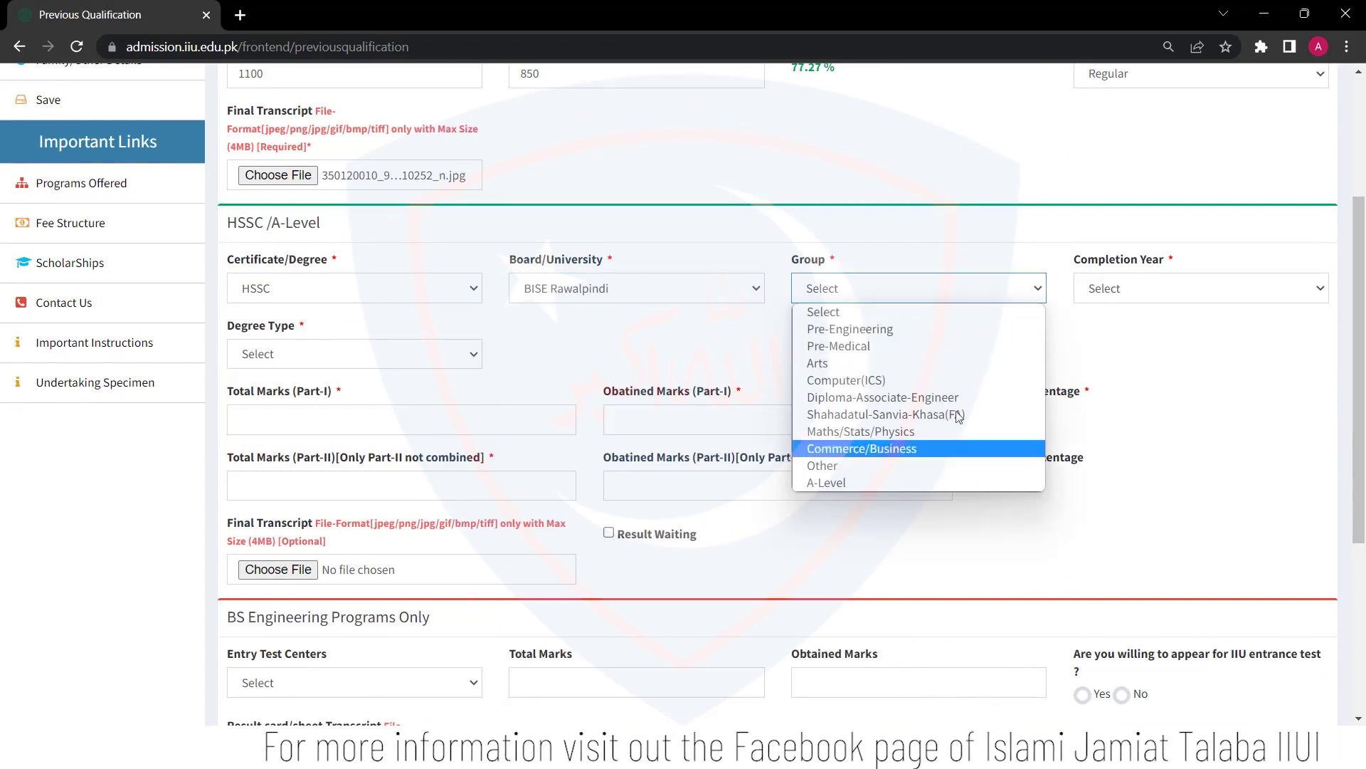
left_click(901, 329)
left_click(1100, 299)
scroll(1128, 569, "down", 5)
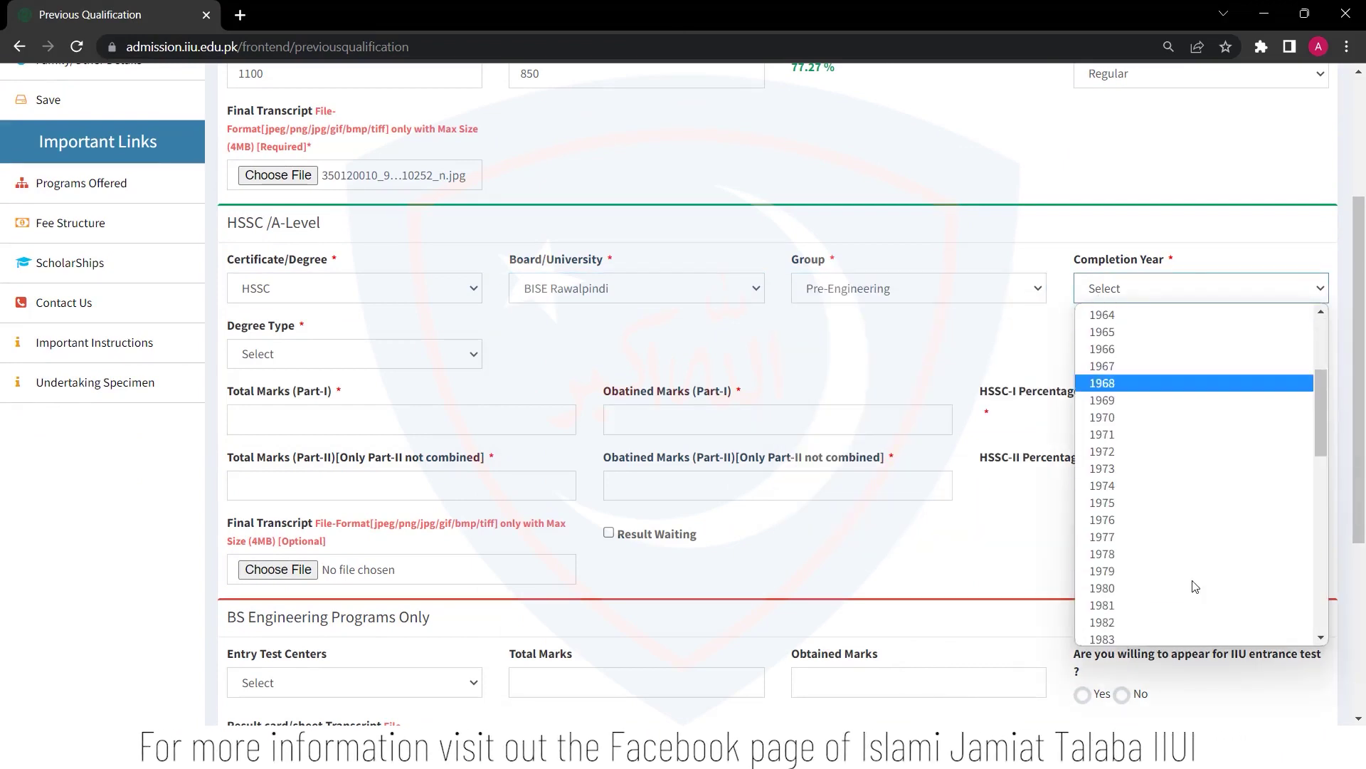
left_click(1117, 620)
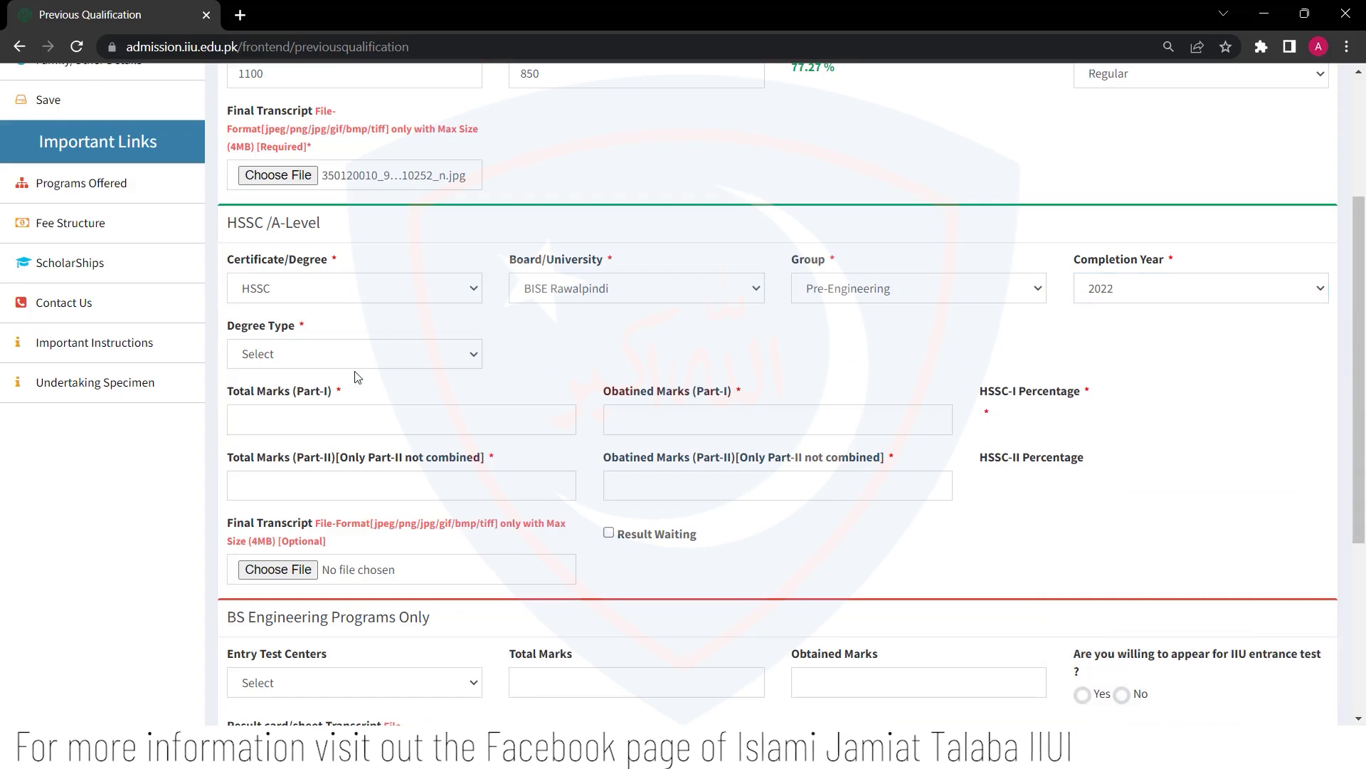
left_click(466, 364)
left_click(1190, 288)
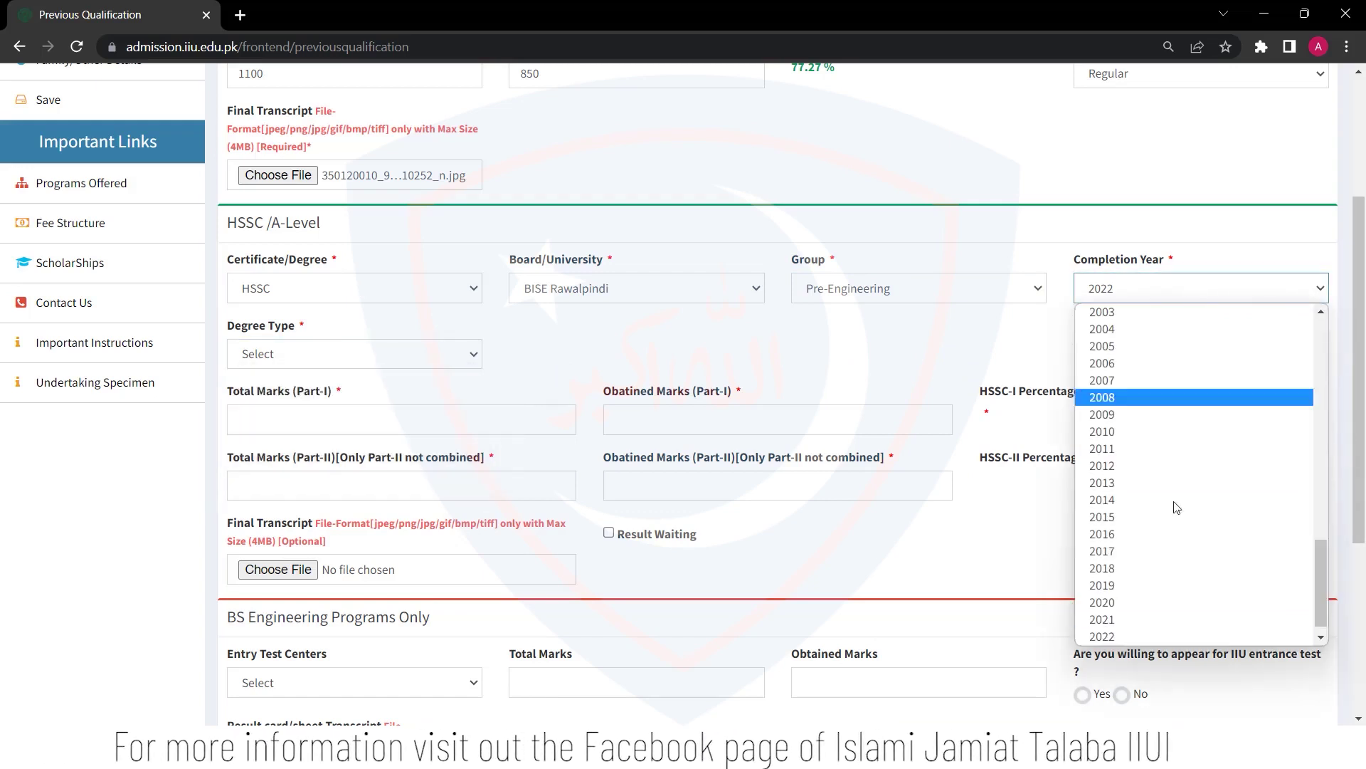
left_click(1133, 637)
Set HSSC degree type to Regular and enter Part-I marks 400 of 520
left_click(385, 360)
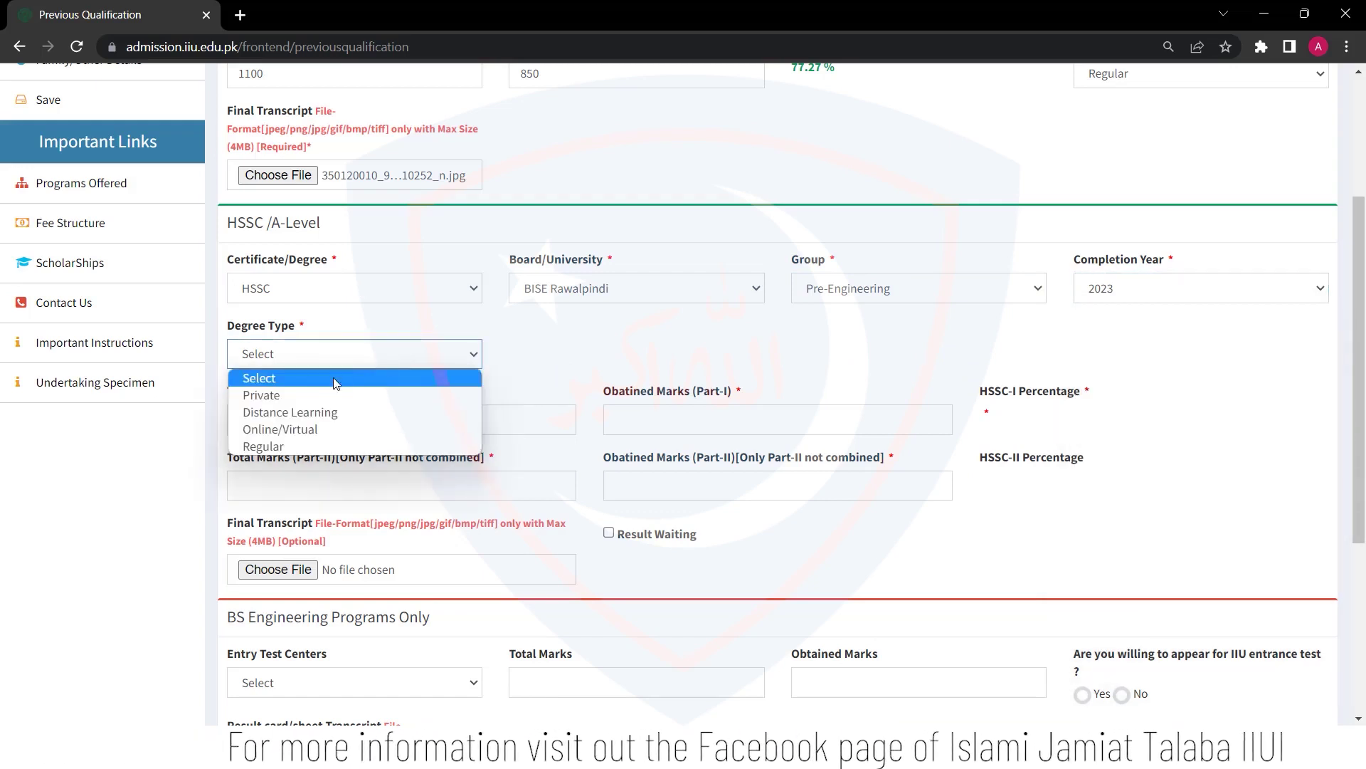
left_click(317, 446)
left_click(318, 428)
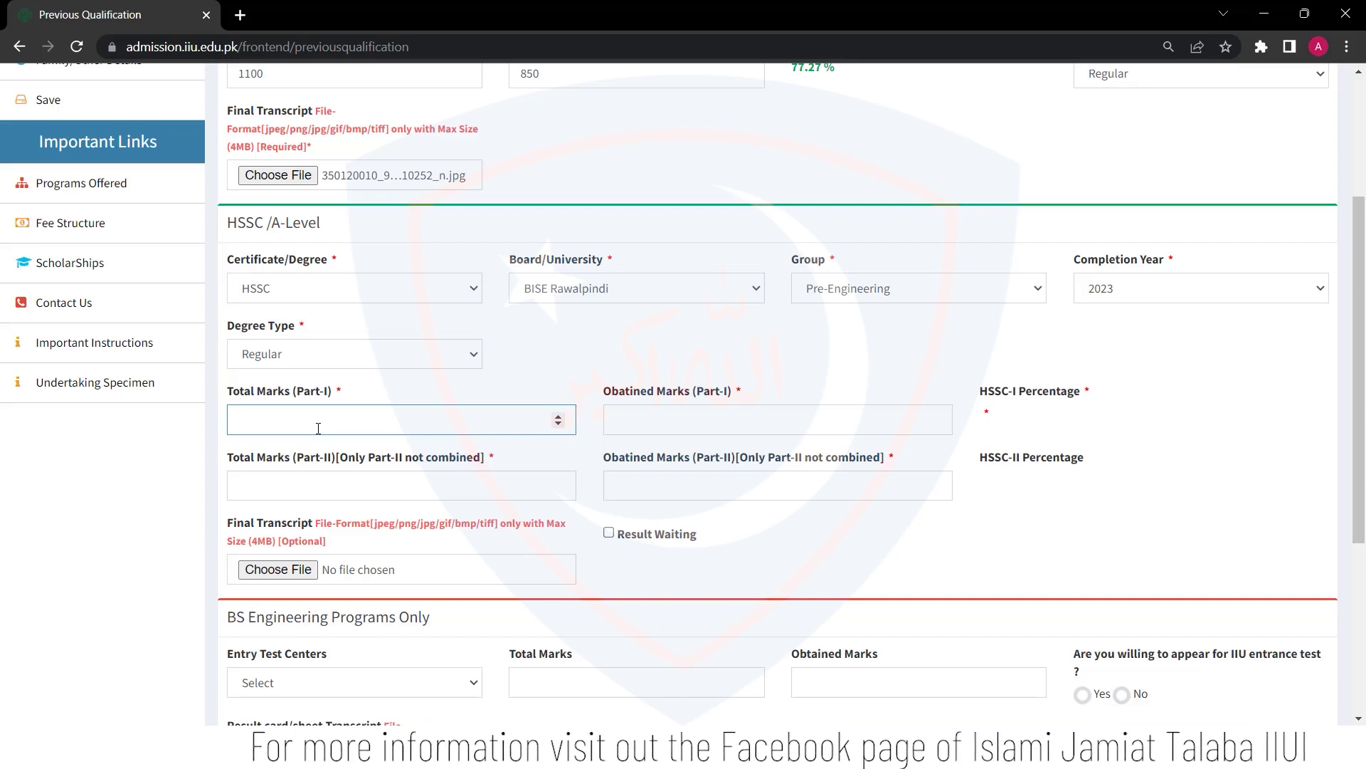
type("520")
left_click(686, 422)
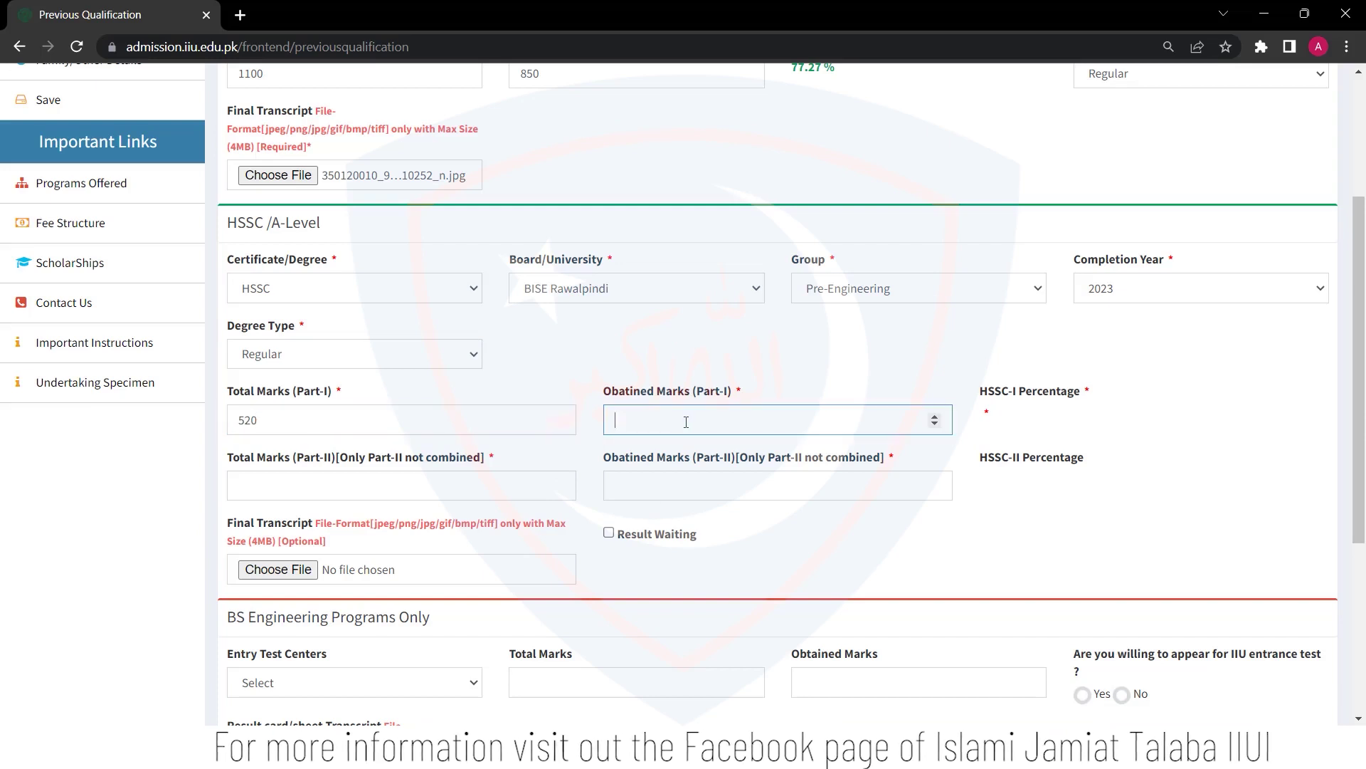
left_click(1040, 420)
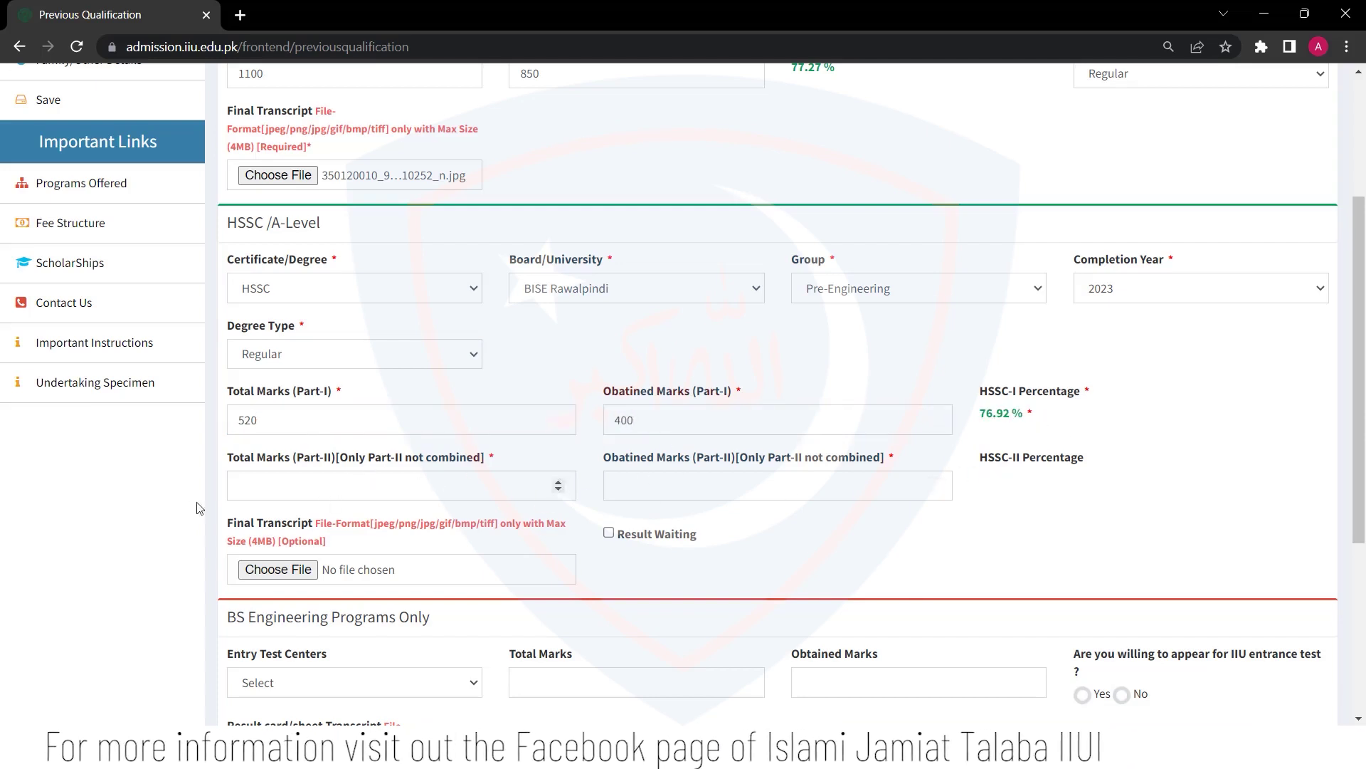
Mark the HSSC result as waiting and attach the final transcript image
left_click(609, 533)
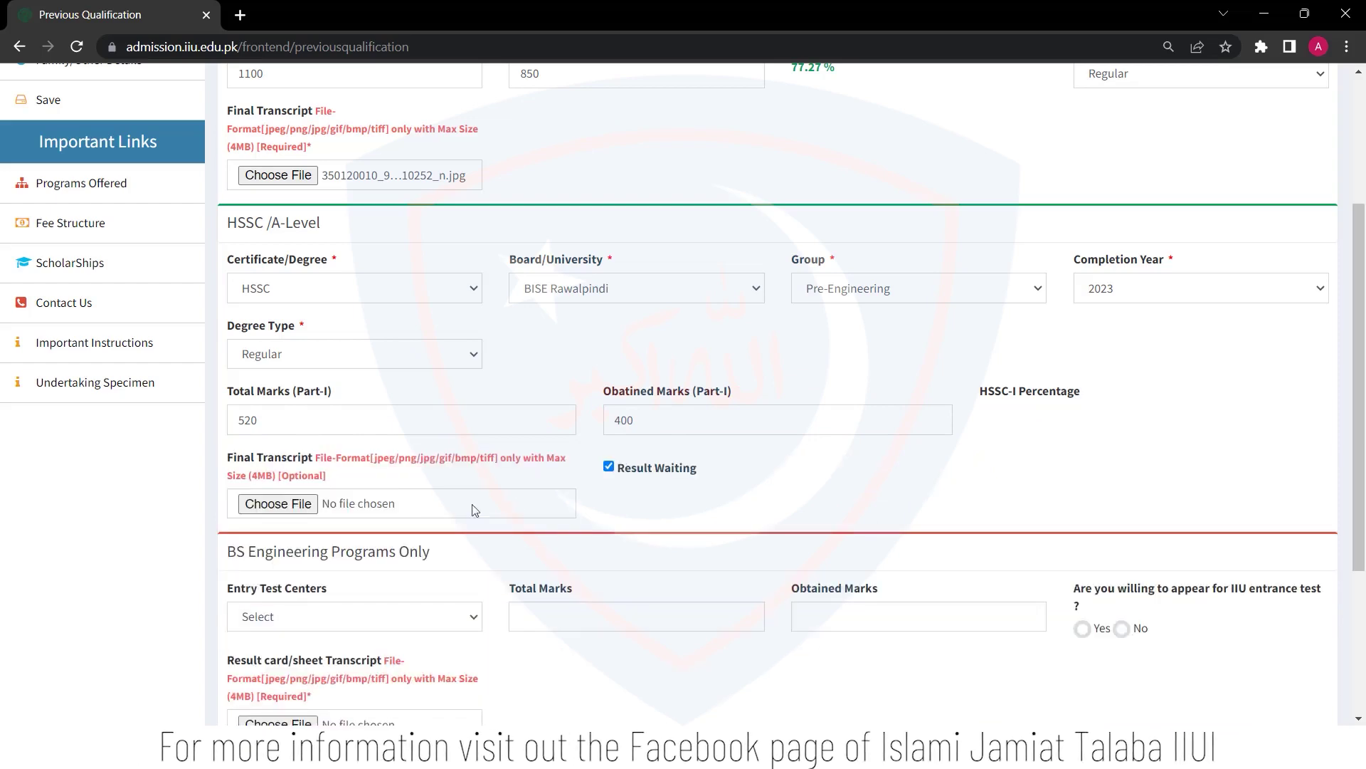
double_click(277, 164)
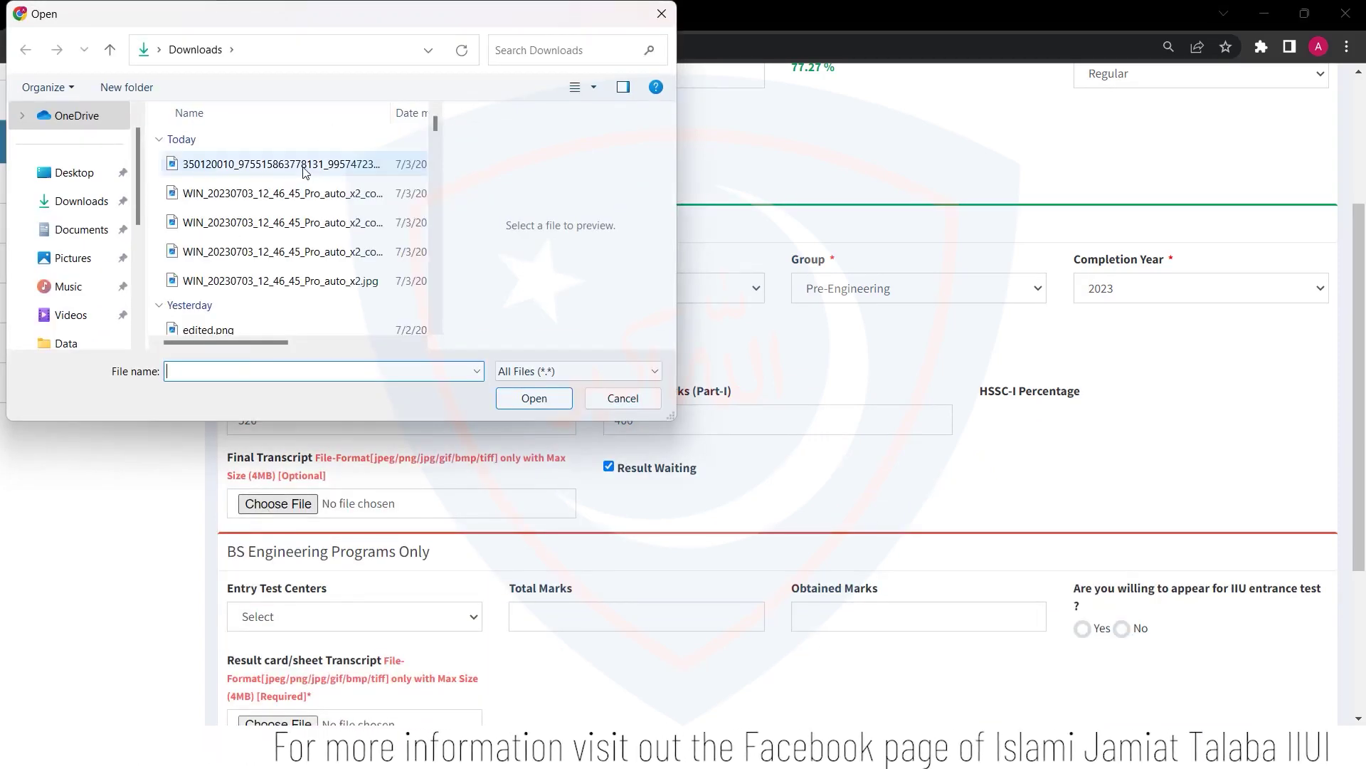
scroll(781, 513, "down", 4)
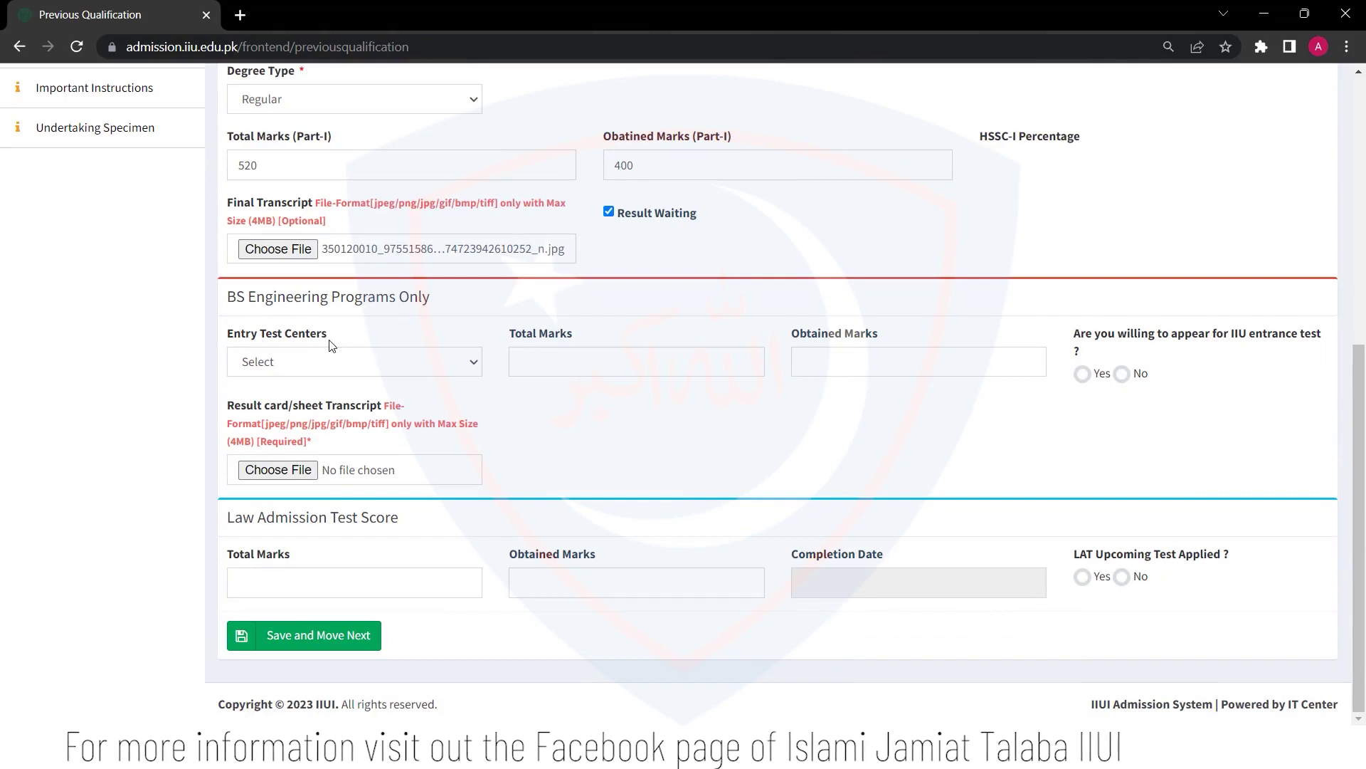
Review the entry test centres, then opt to appear for the IIU entrance test
left_click(420, 371)
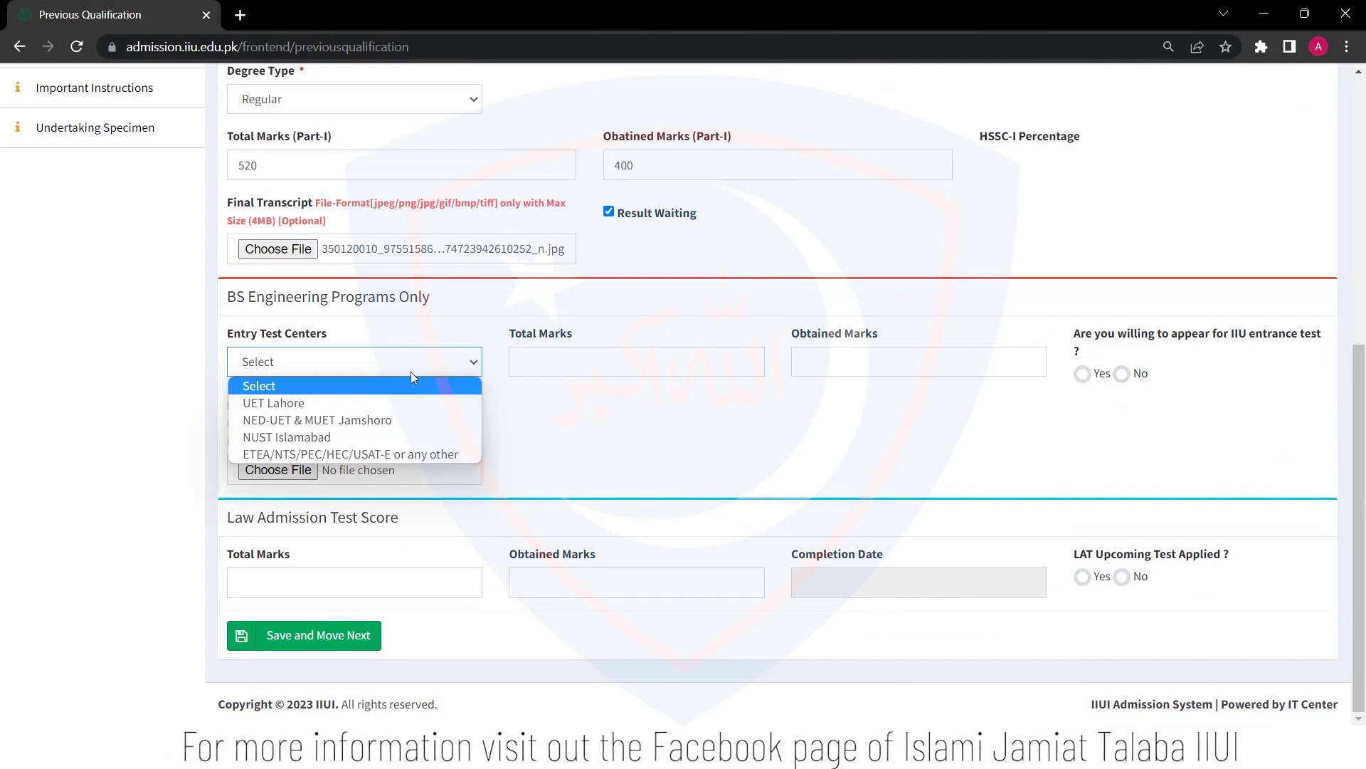
left_click(560, 419)
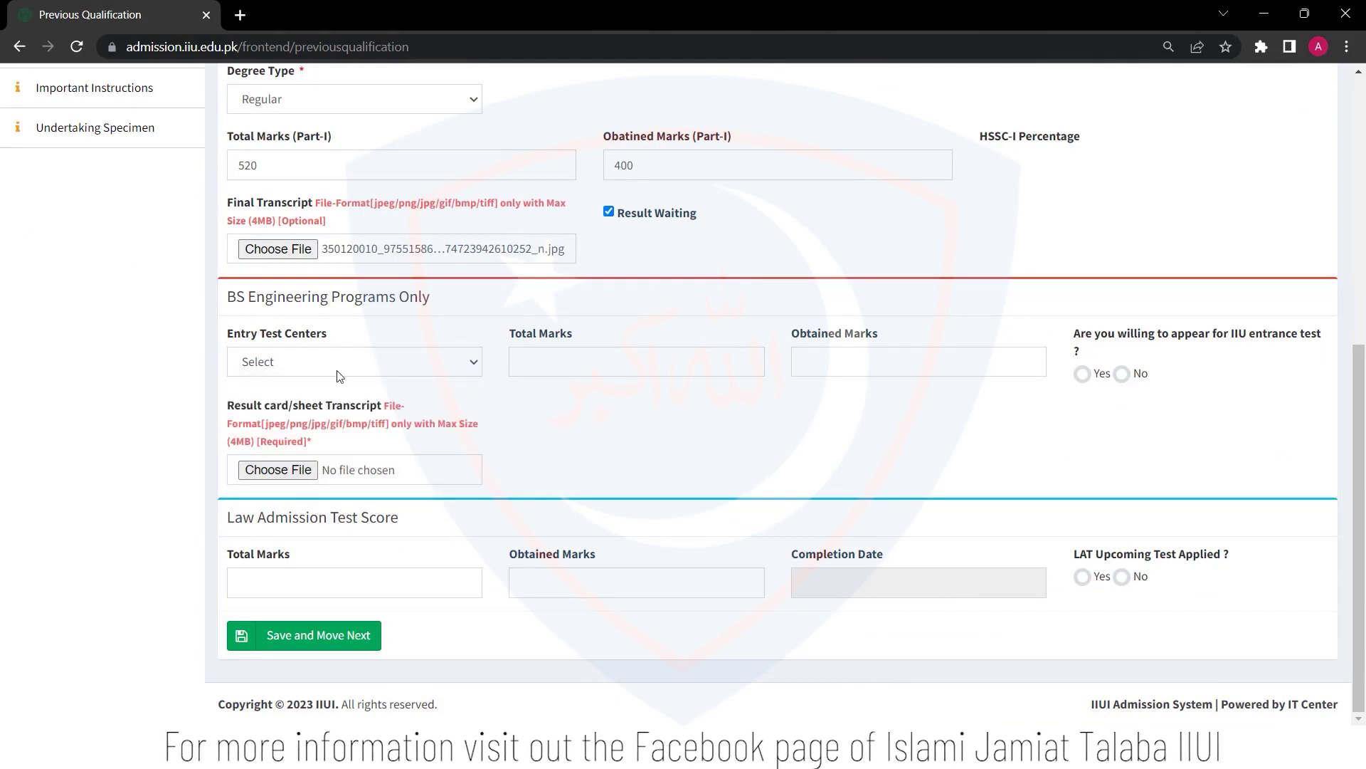
left_click(1083, 375)
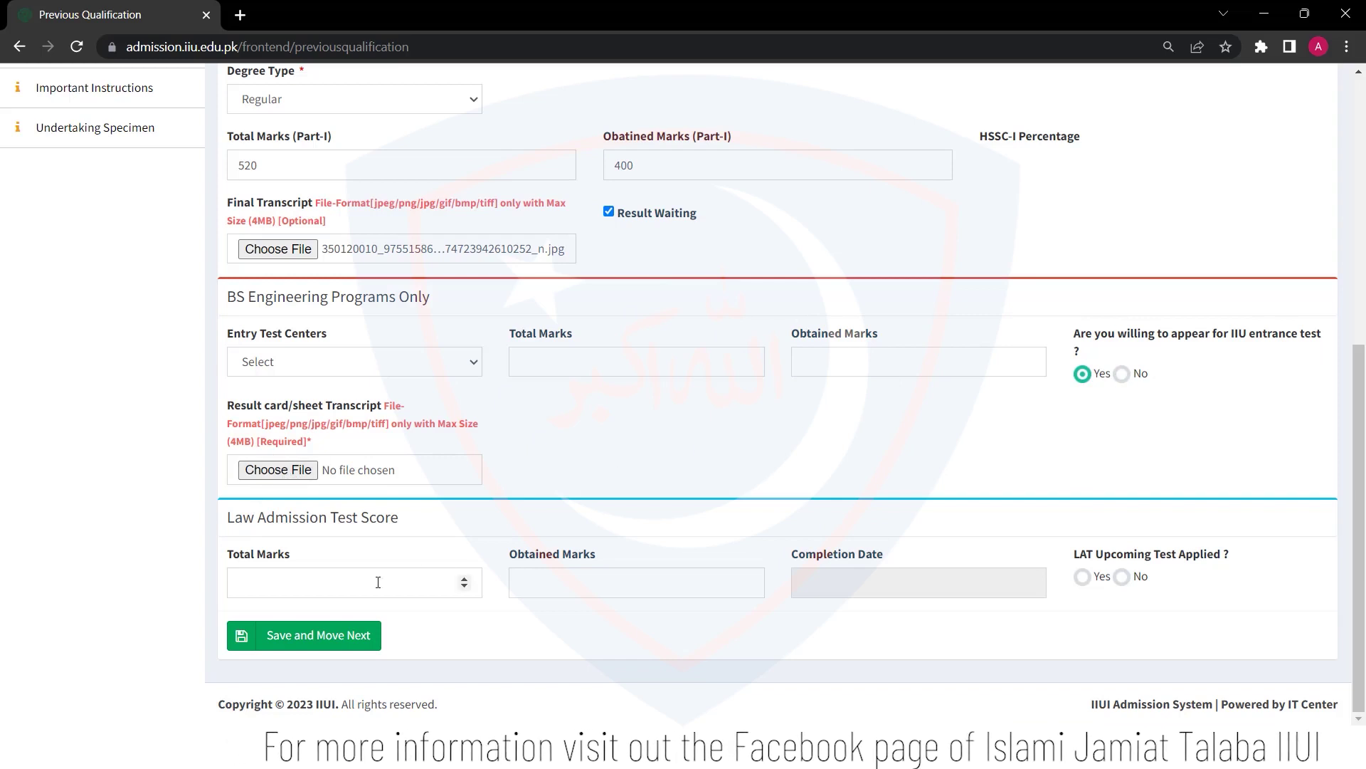
Record the LAT as 65 of 100, completed 2023-07-03, with no upcoming LAT
left_click(1122, 576)
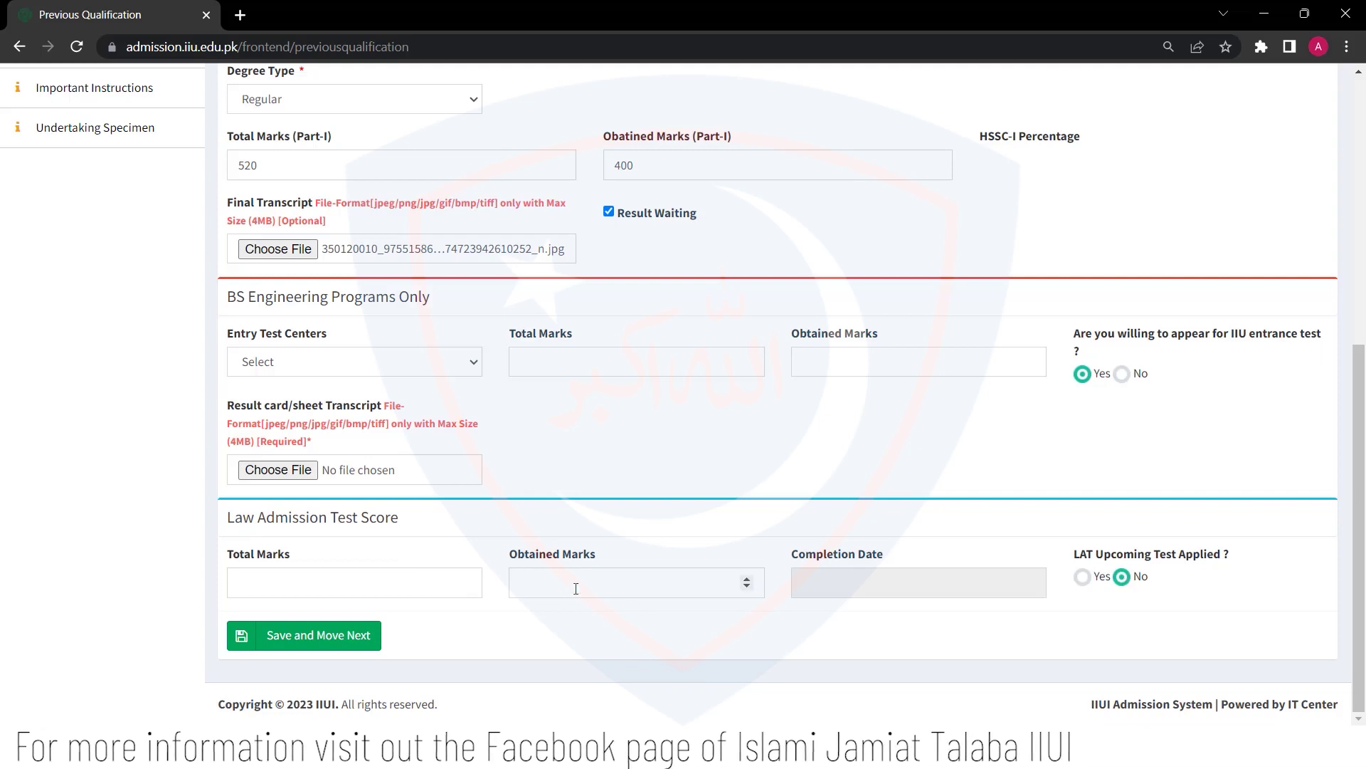
left_click(393, 580)
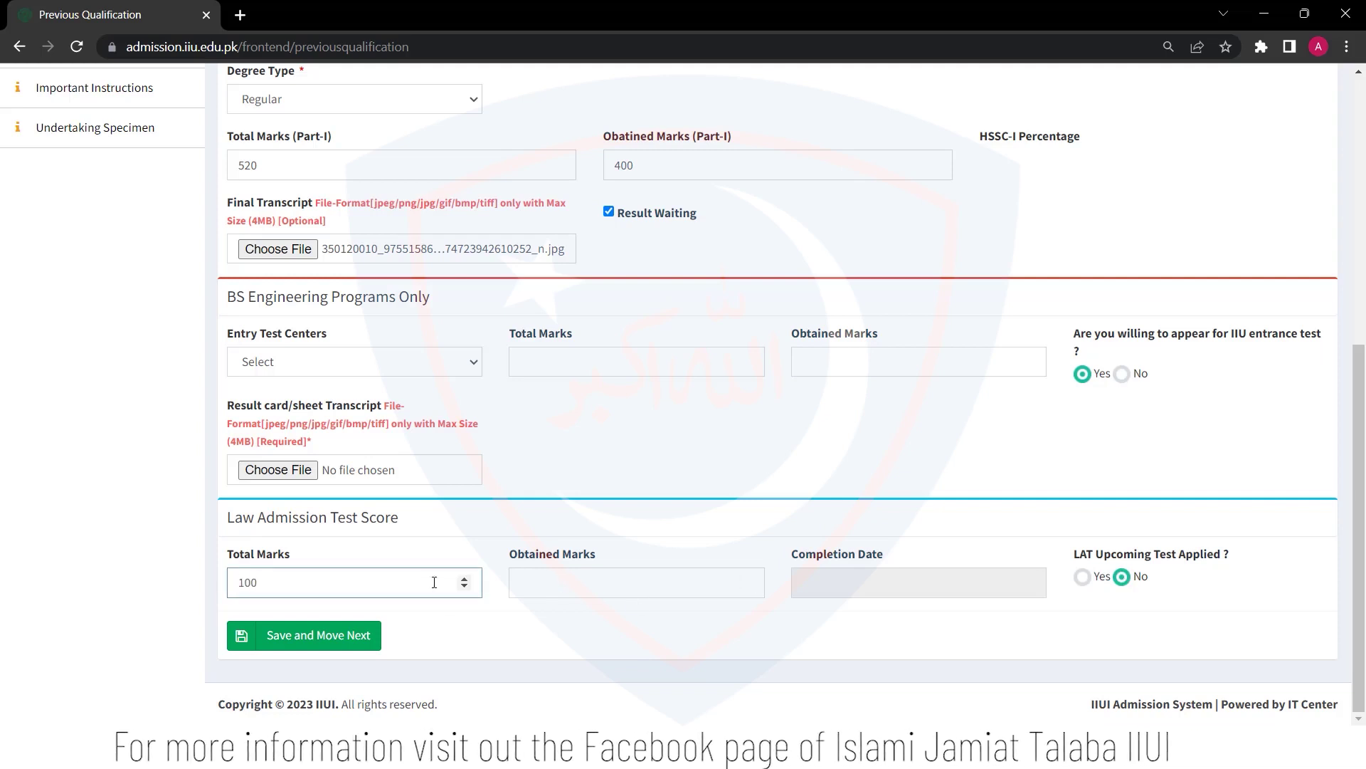
left_click(563, 582)
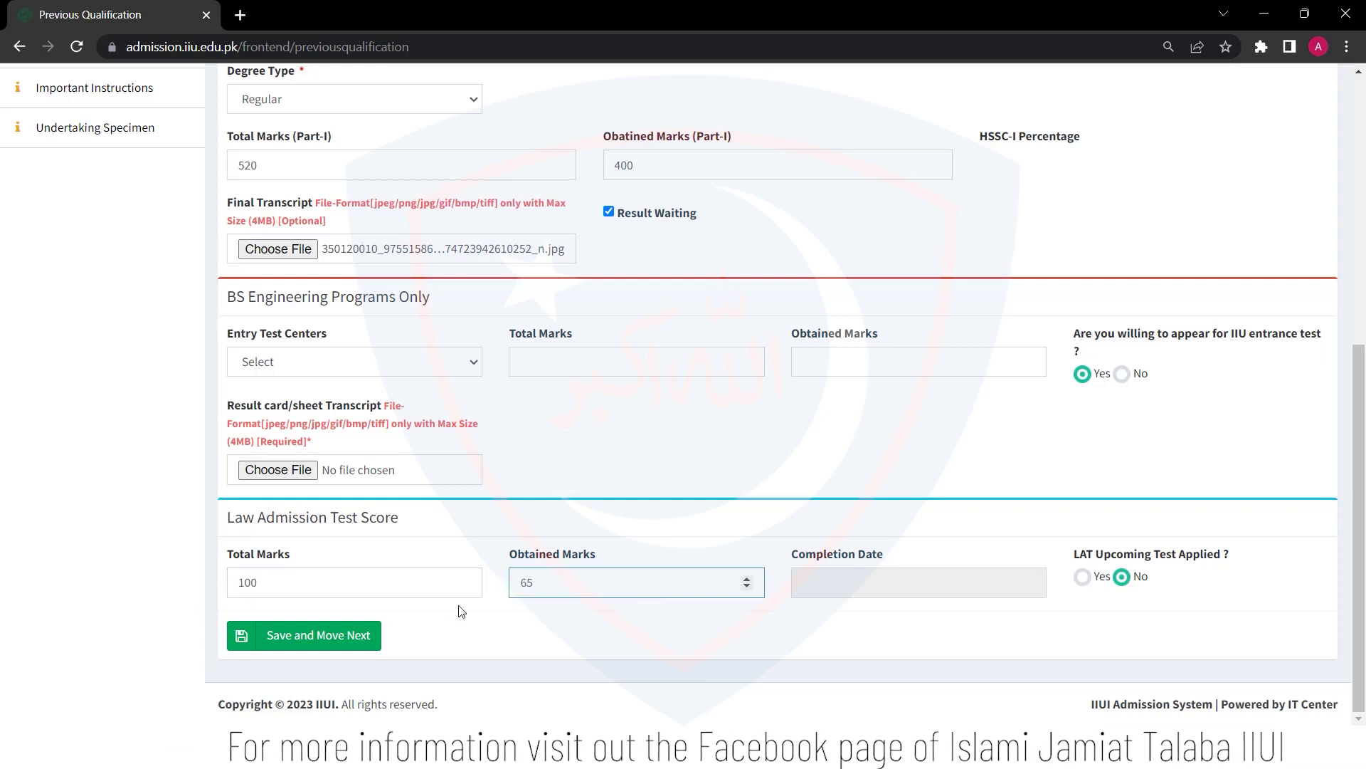
left_click(861, 595)
left_click(848, 408)
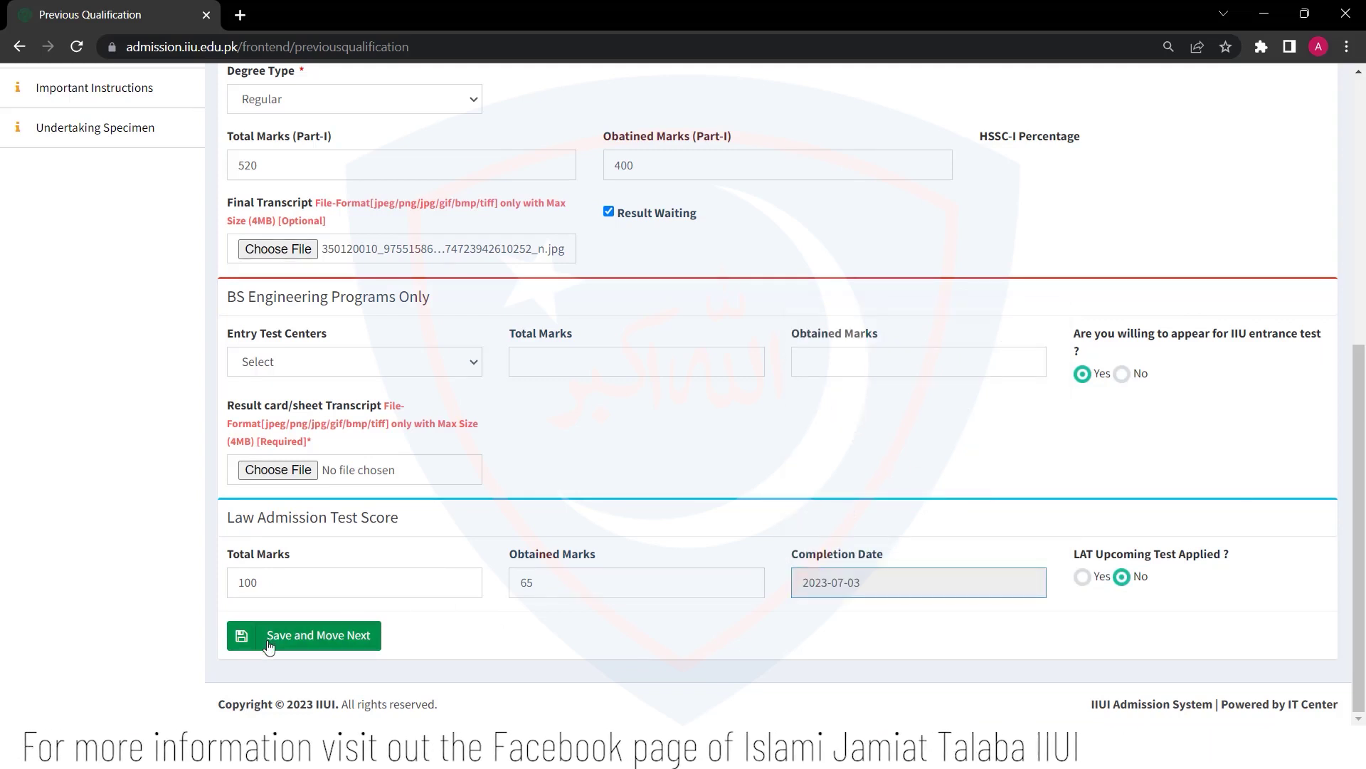
Save the SSC, HSSC and LAT qualification details to reach Select Program(s)
left_click(269, 645)
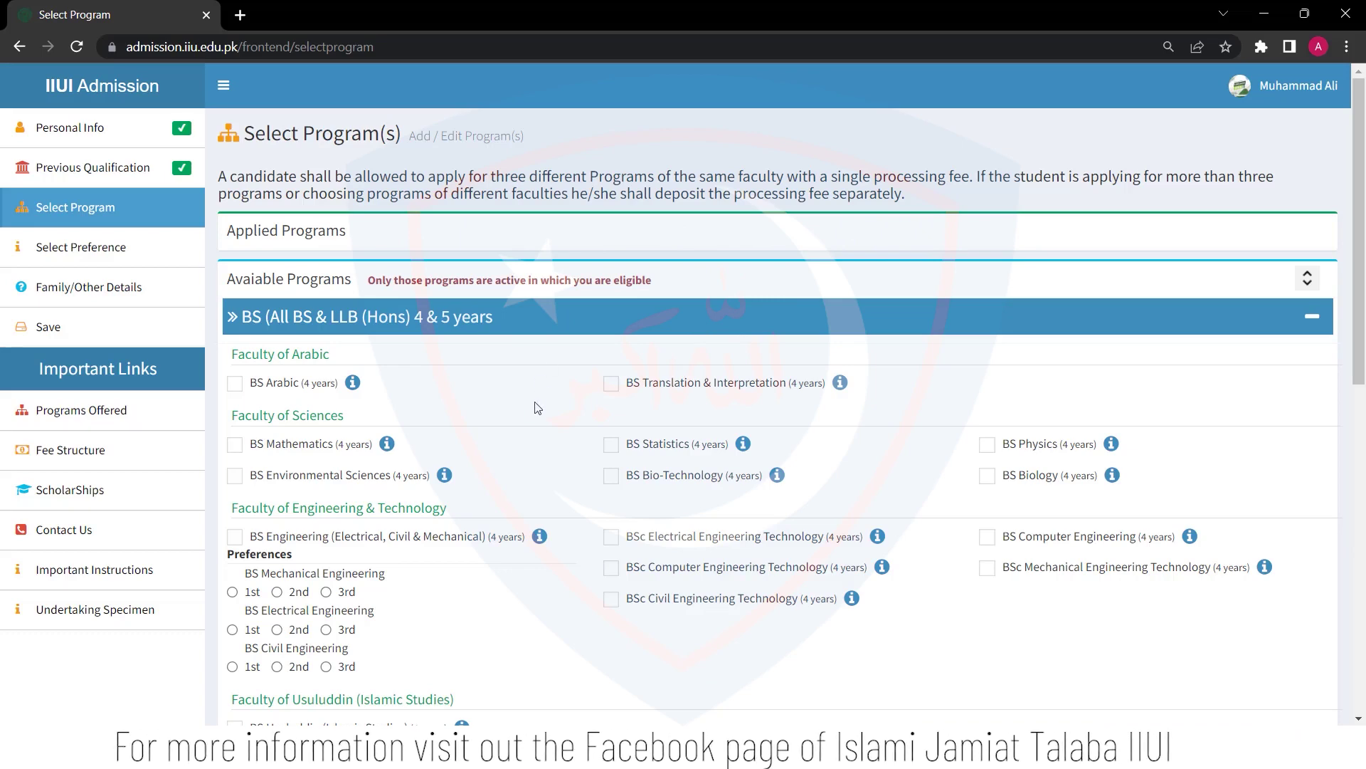
Tick BS Arabic and BS Information Technology, agree to both requirements, and save the choices
scroll(538, 407, "down", 1)
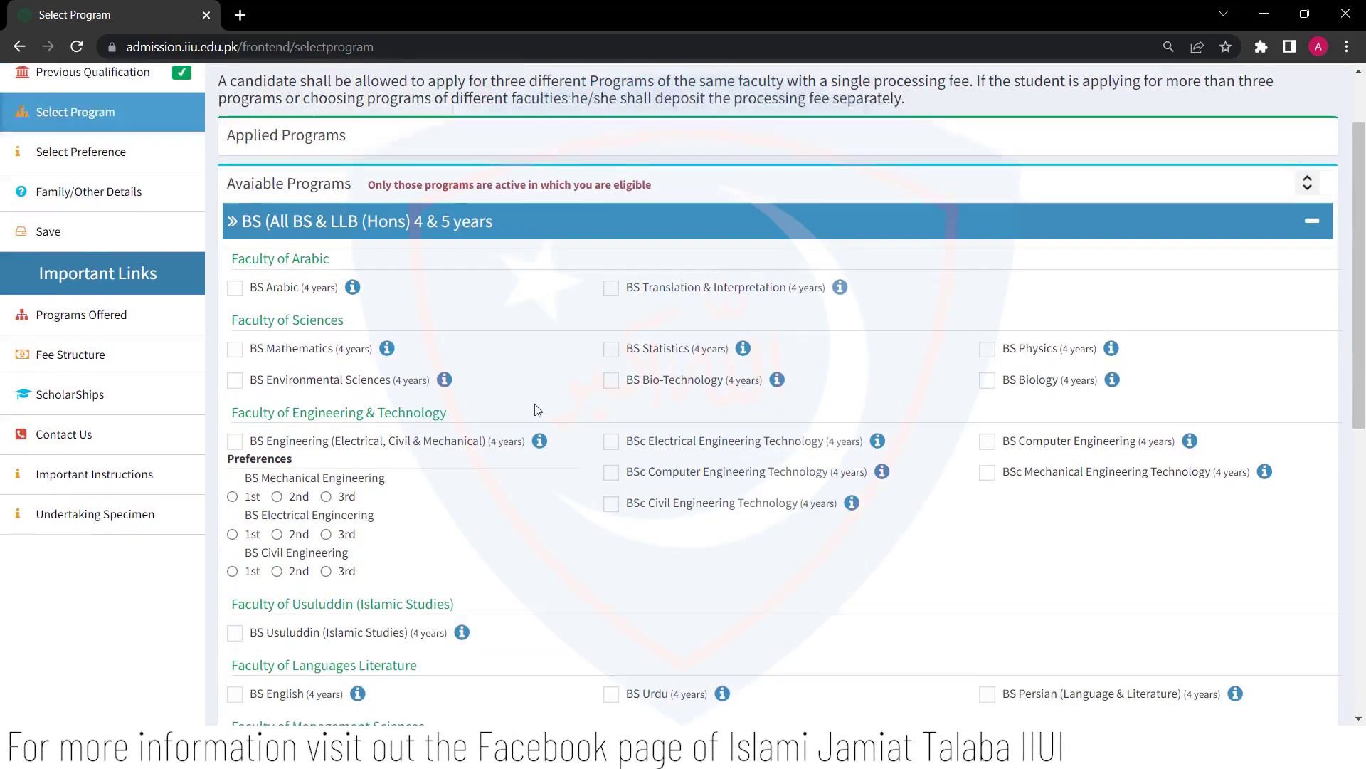
scroll(537, 410, "down", 2)
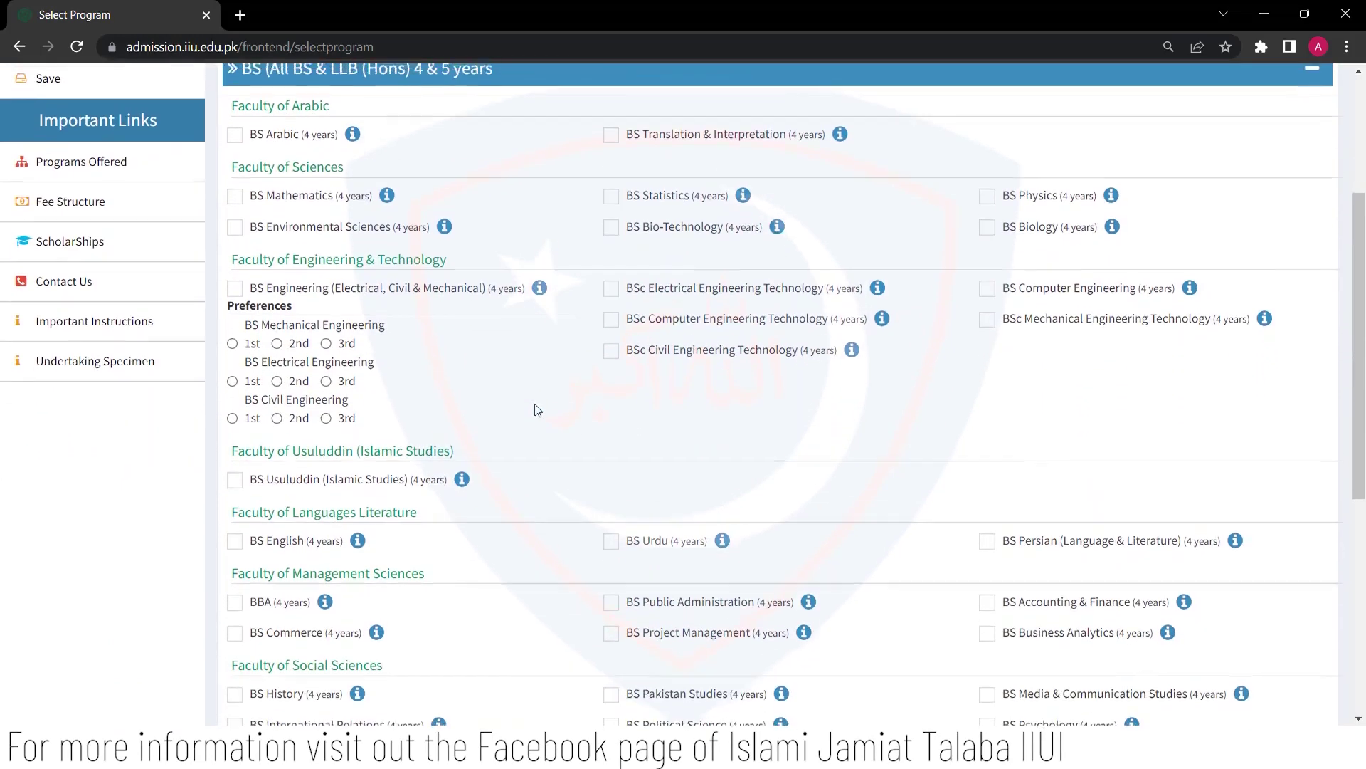
scroll(537, 410, "up", 2)
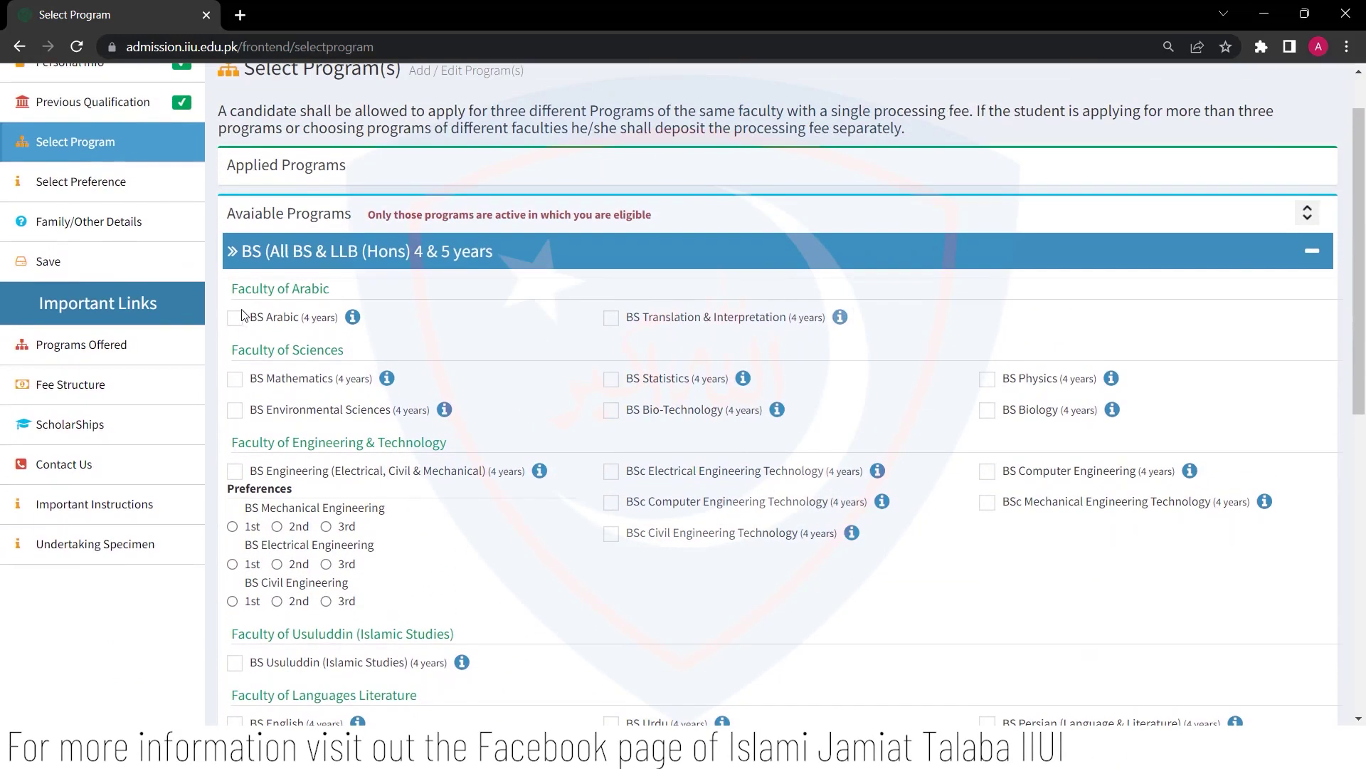
left_click(233, 321)
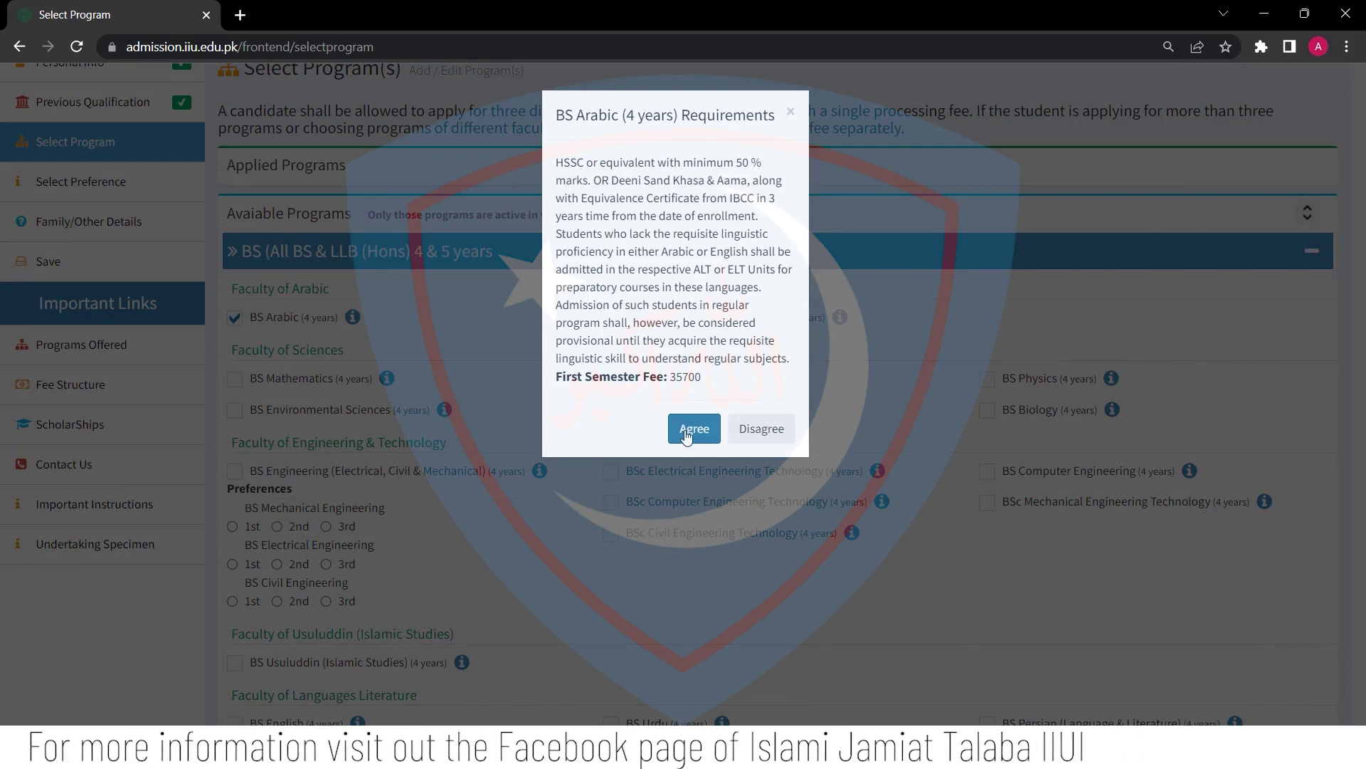
left_click(686, 432)
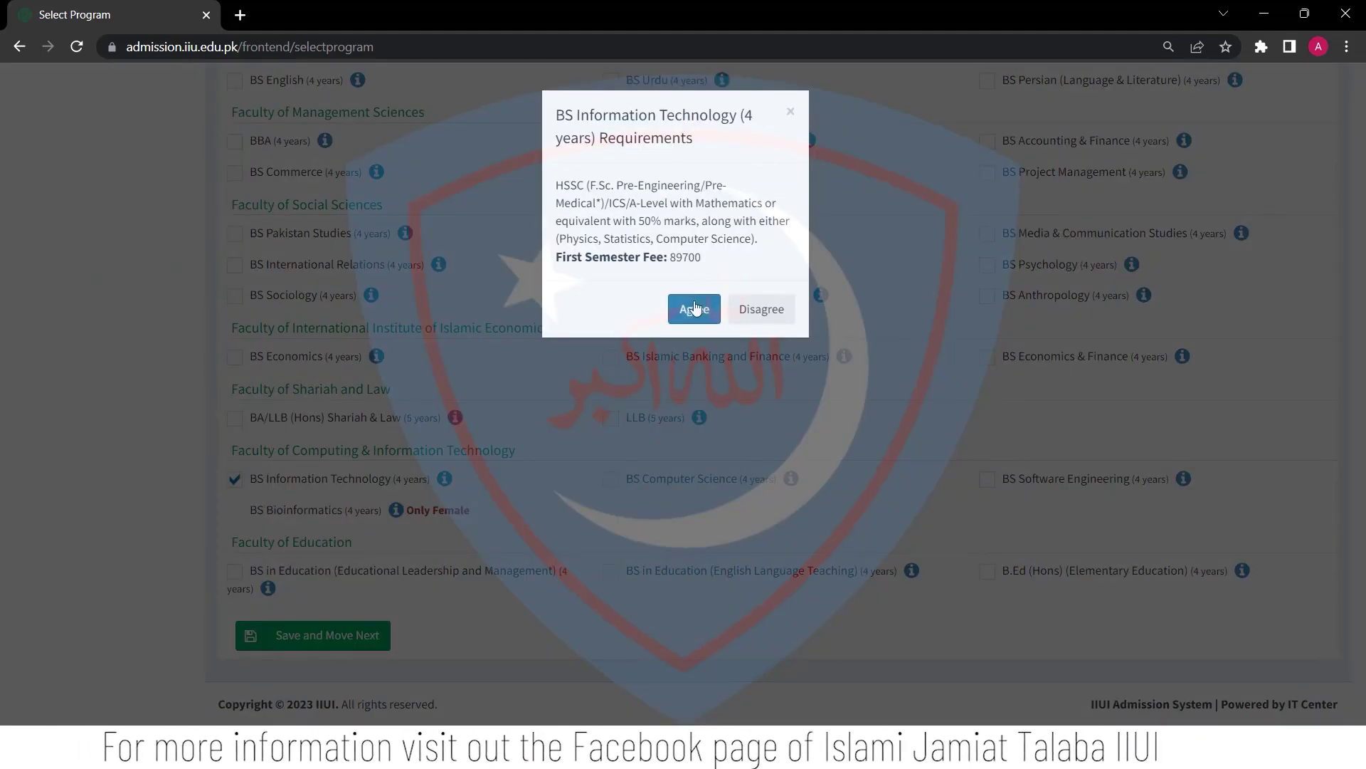
left_click(695, 309)
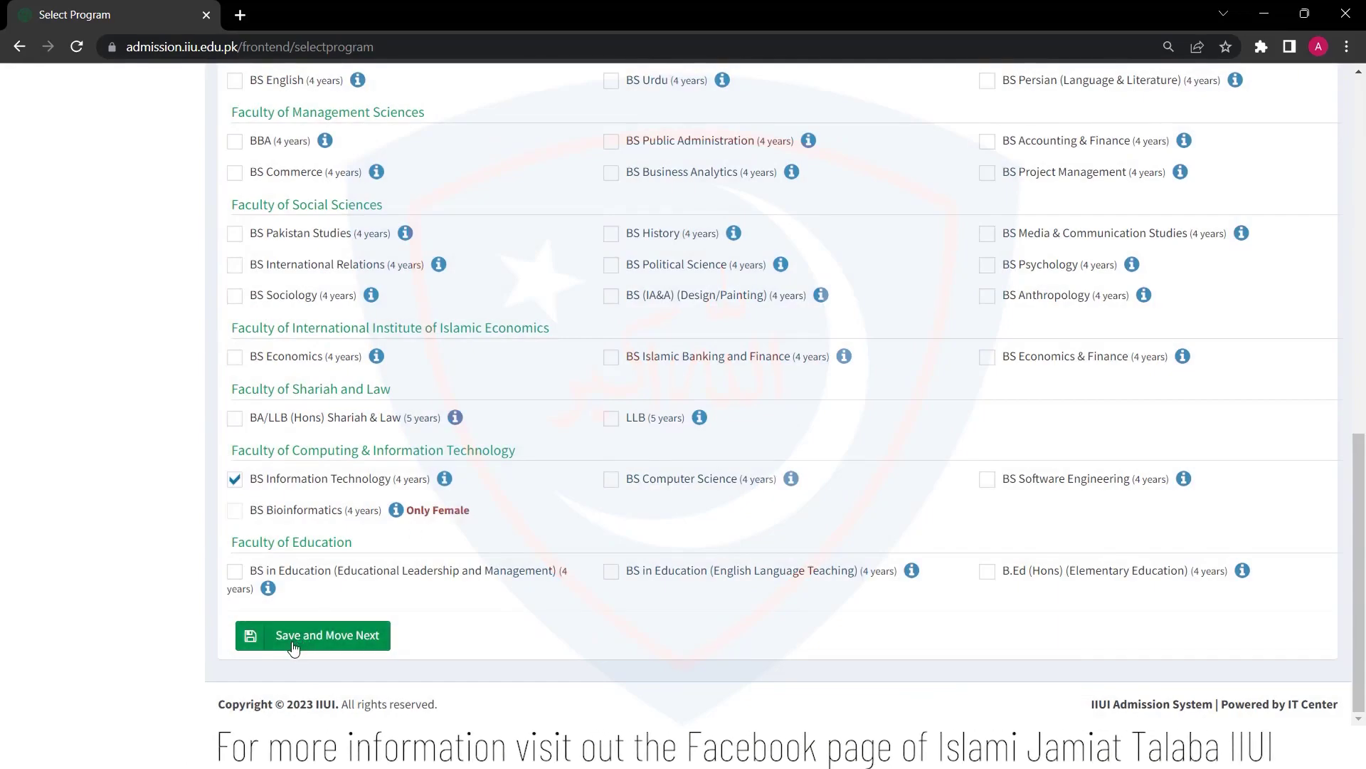
left_click(293, 646)
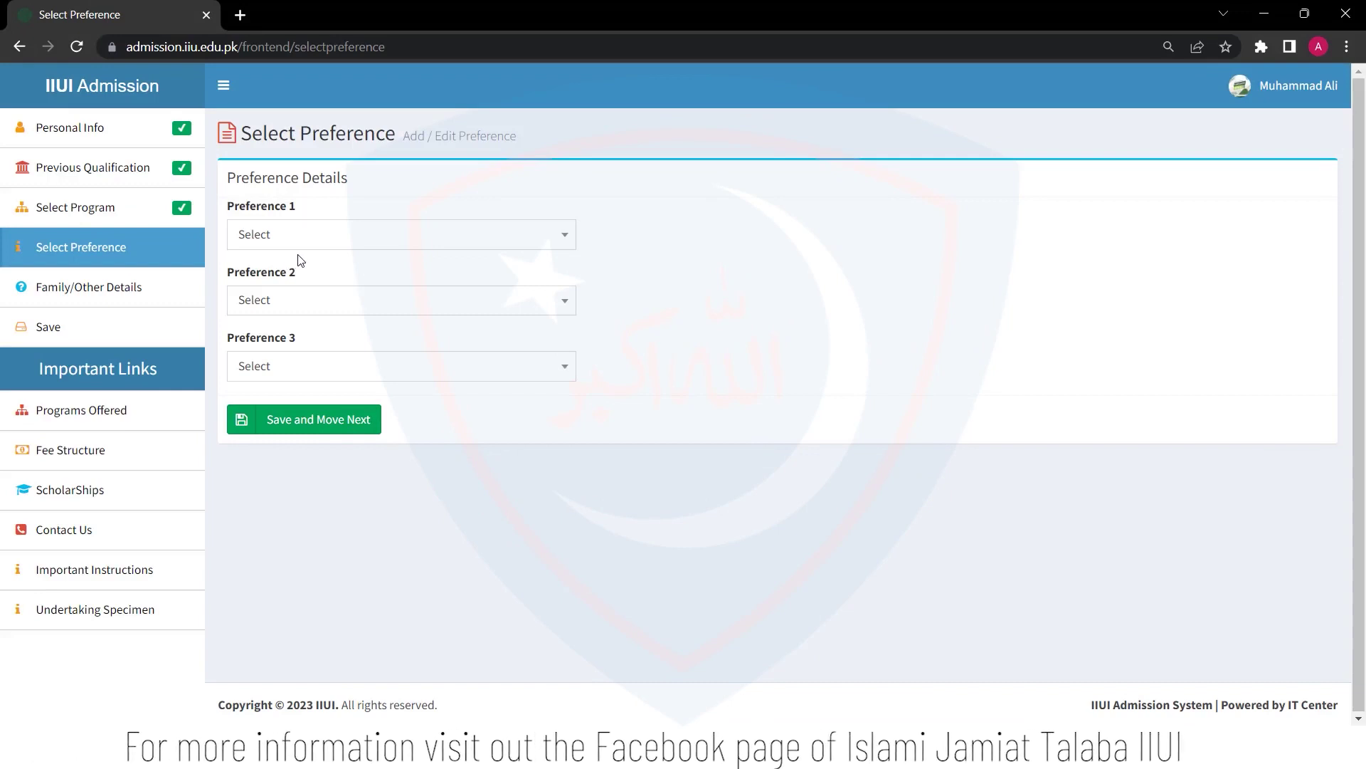
Open the Preference 1 dropdown to see the programs available as first choice
left_click(340, 240)
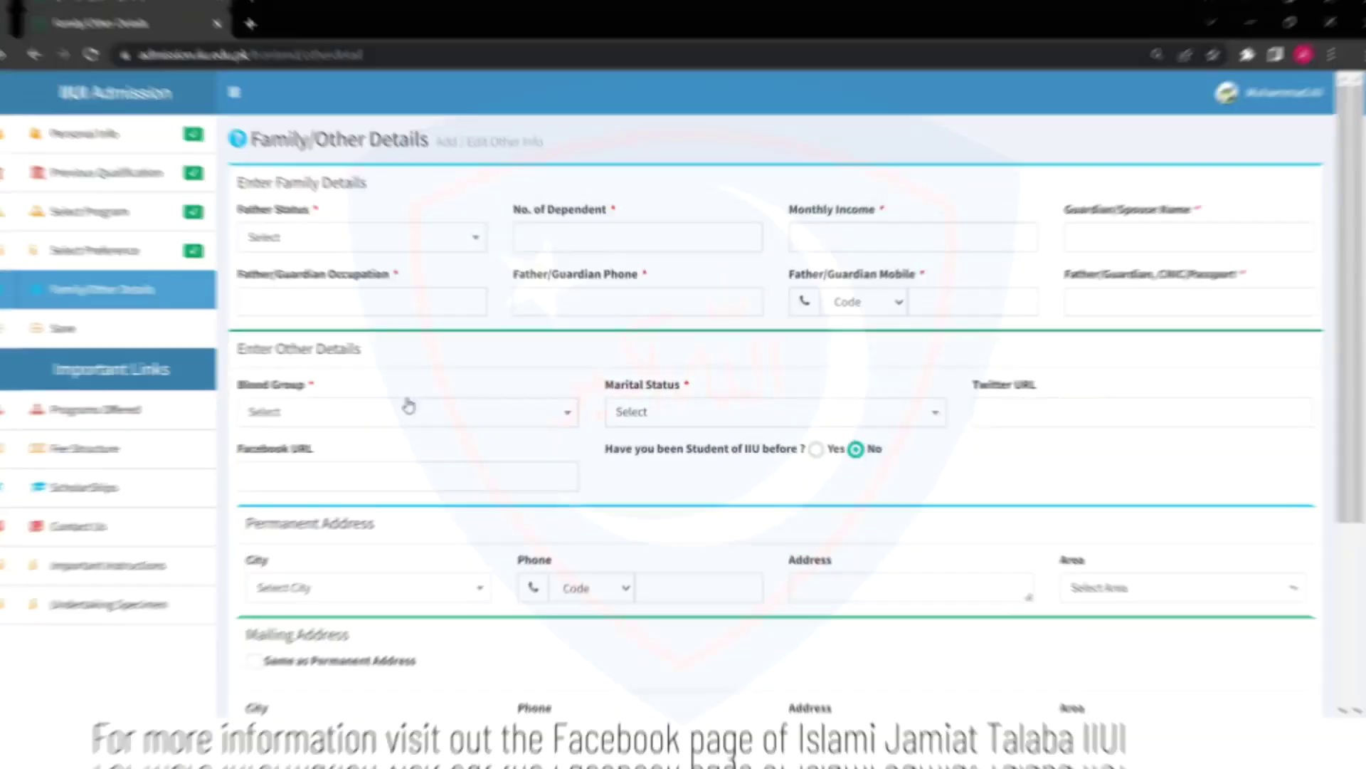
Set the father's status to Alive and dependents to 6, and enter the guardian's name
left_click(475, 249)
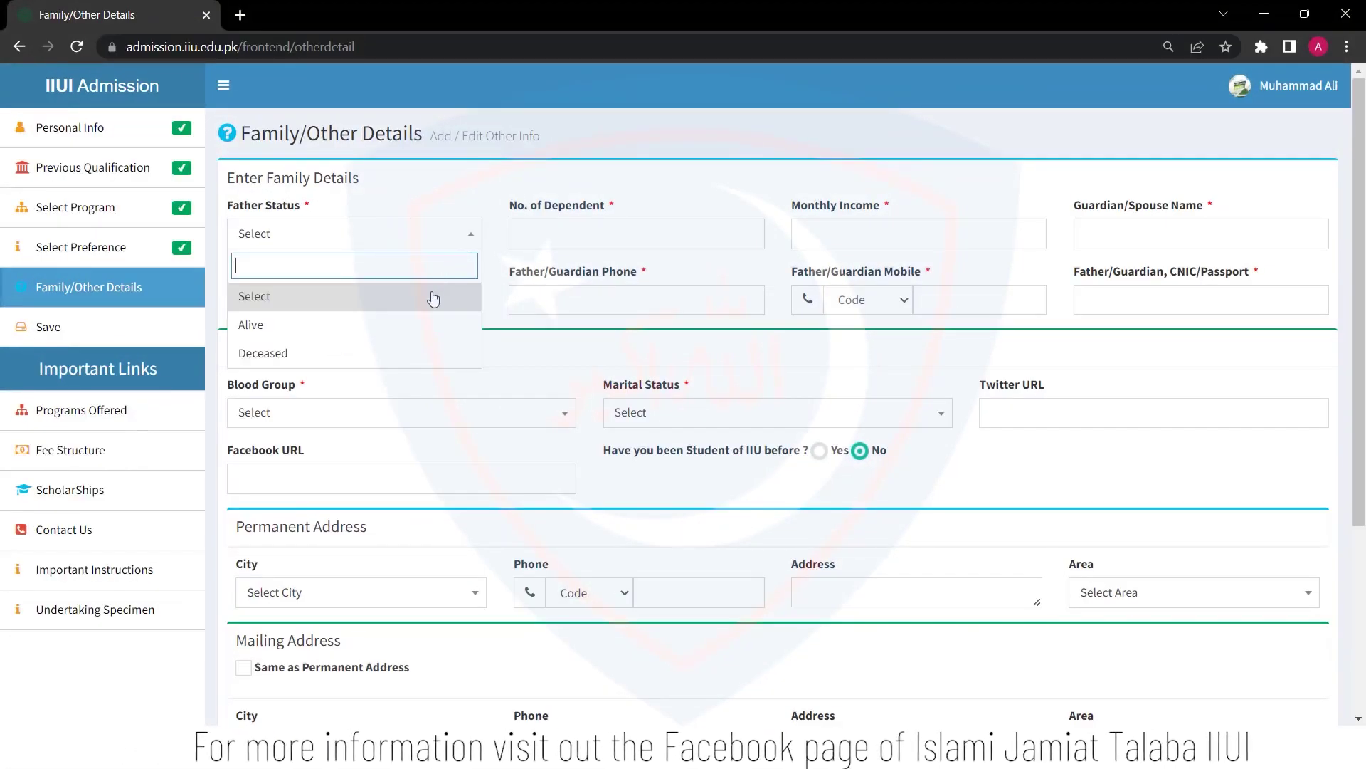
left_click(406, 325)
left_click(567, 234)
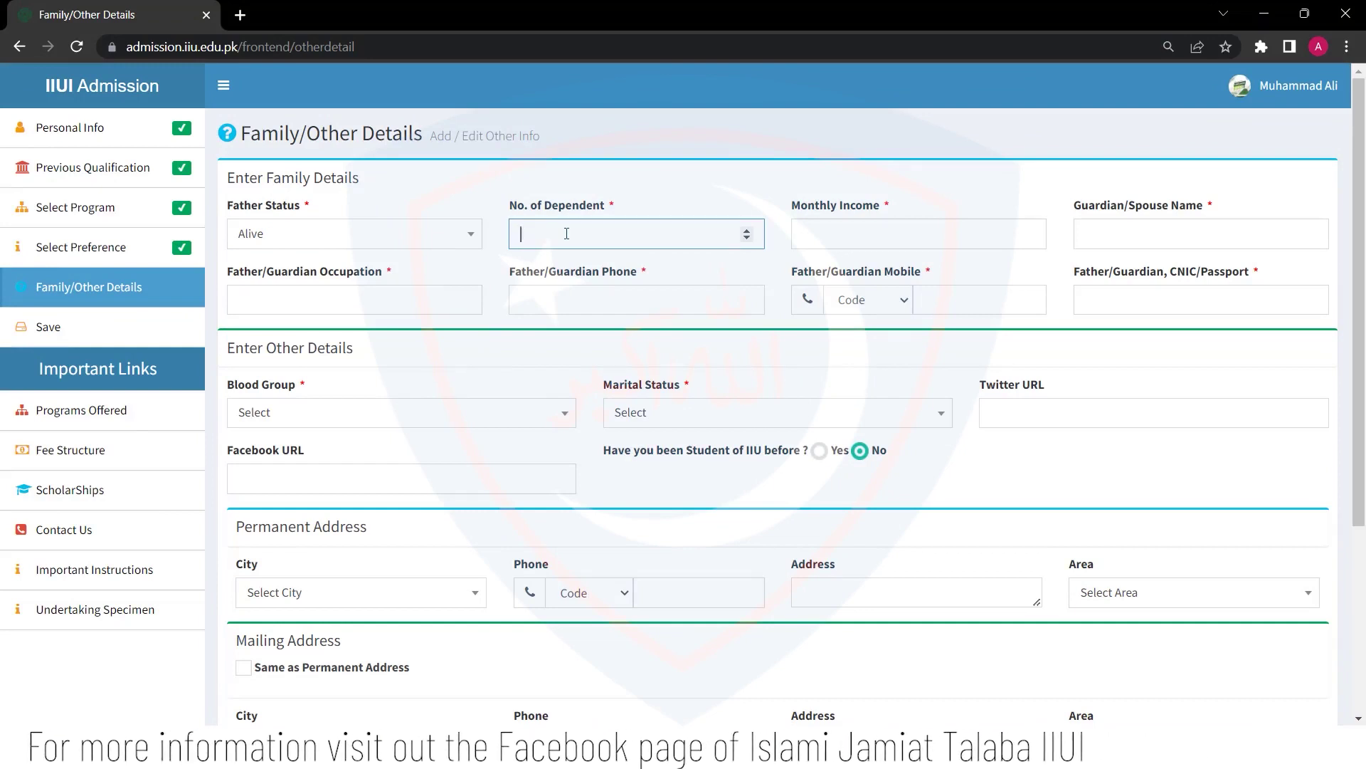
type("6")
left_click(826, 239)
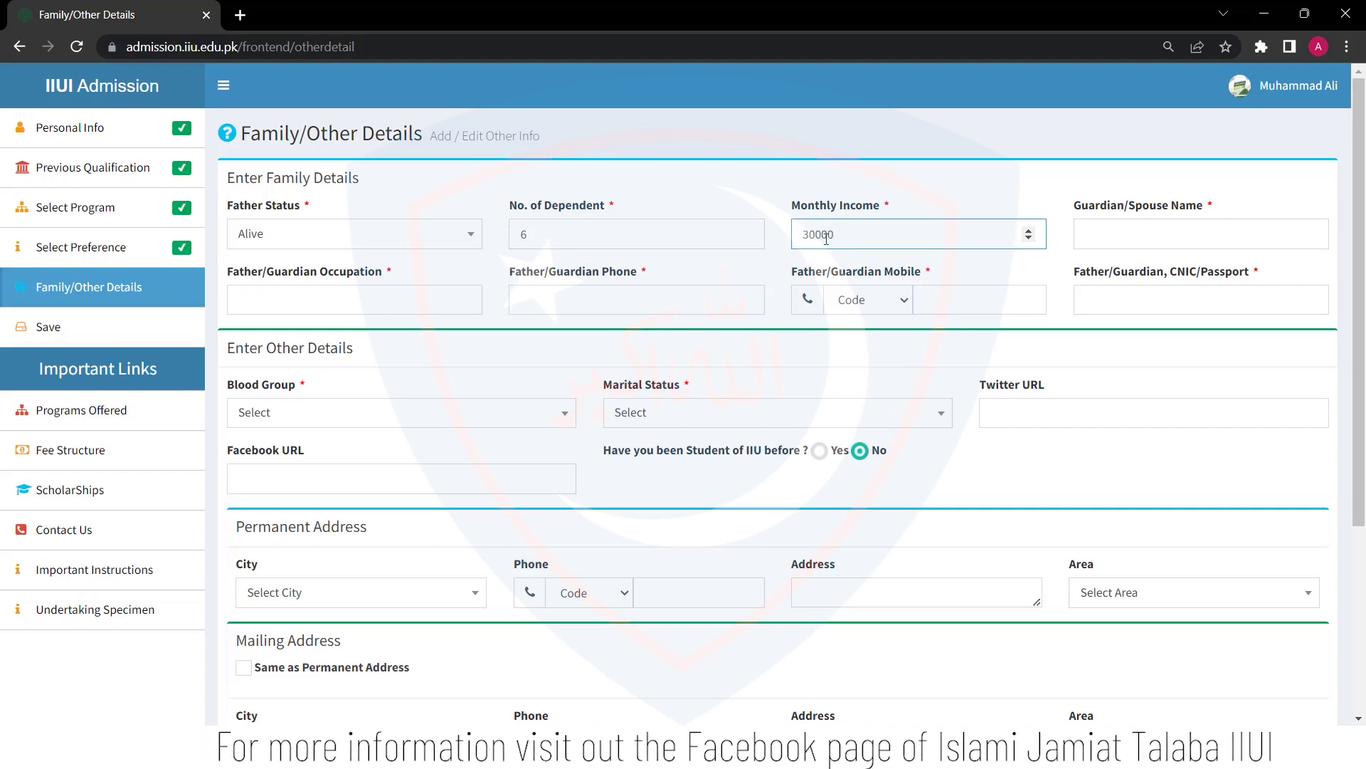
left_click(1154, 244)
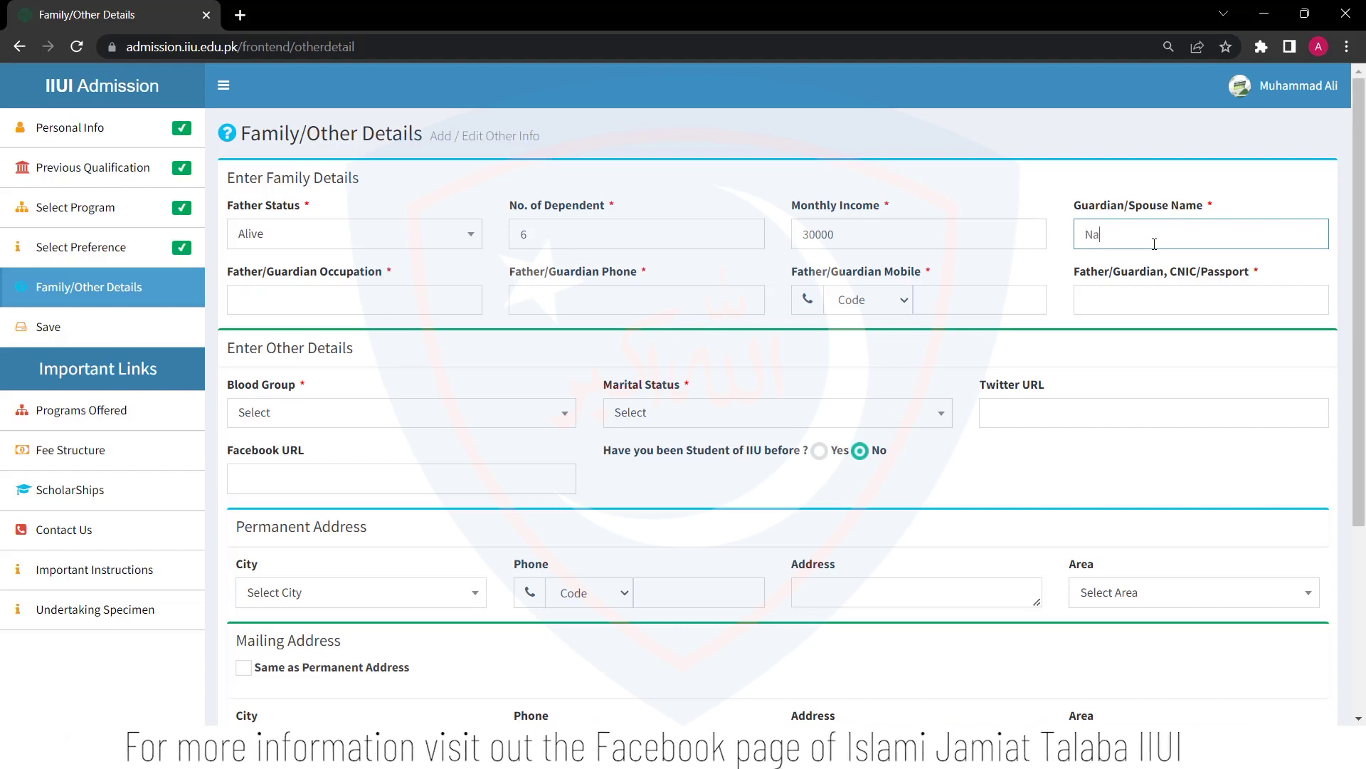
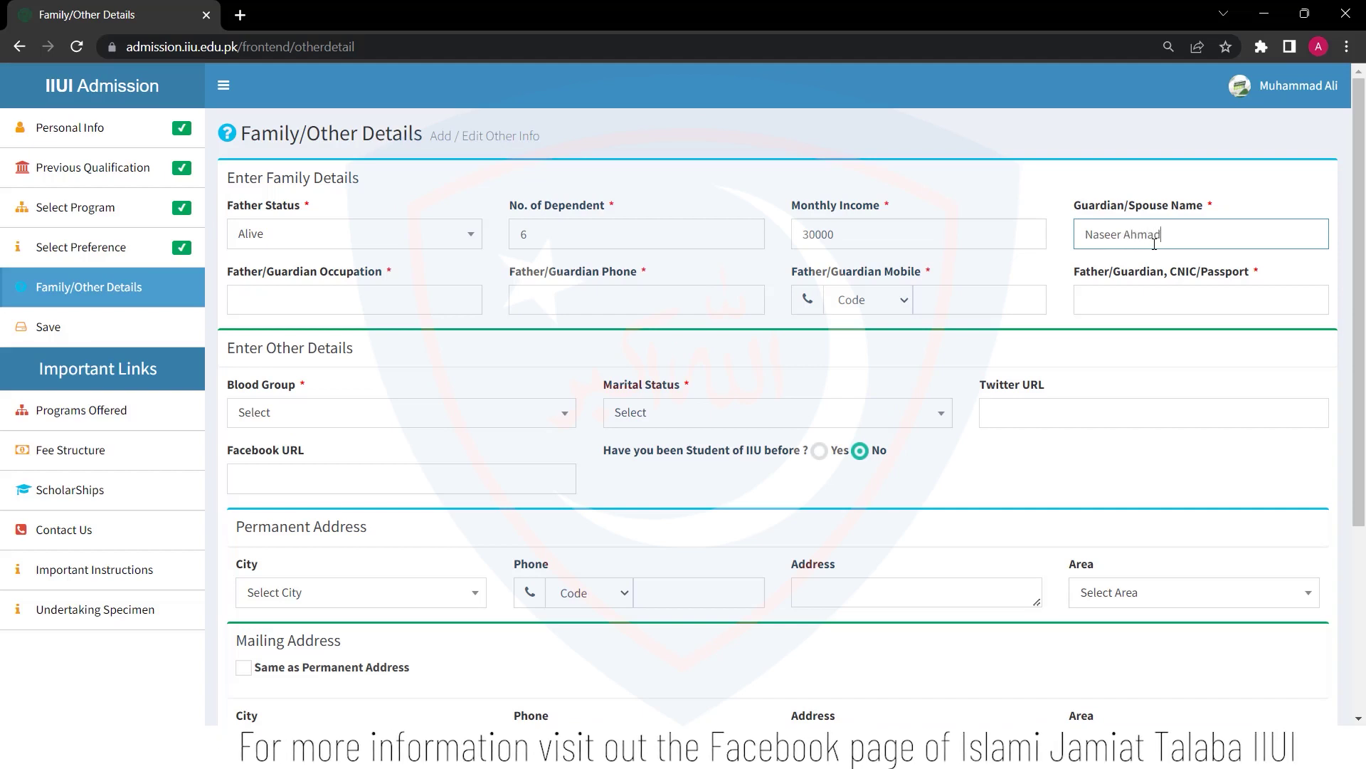
Enter the Father/Guardian phone number and correct it after a typo
left_click(417, 301)
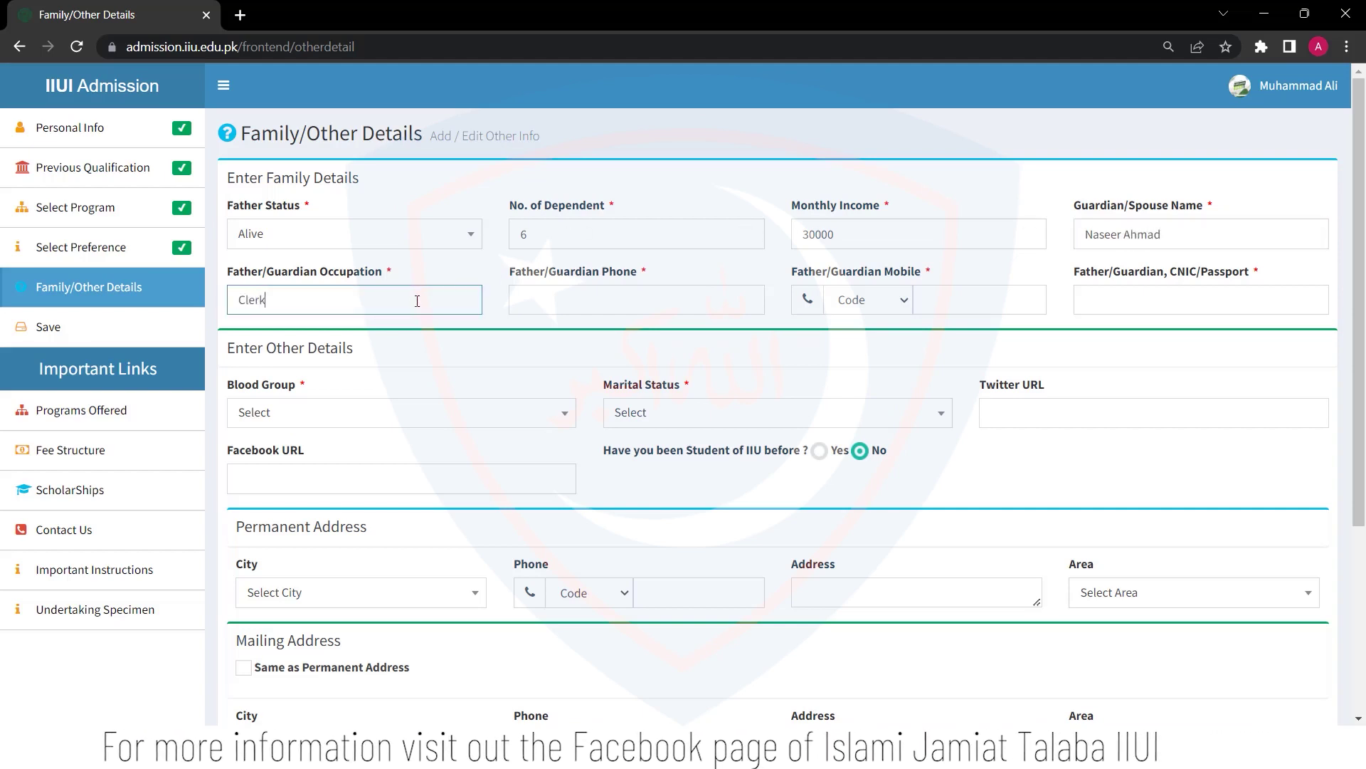
left_click(550, 298)
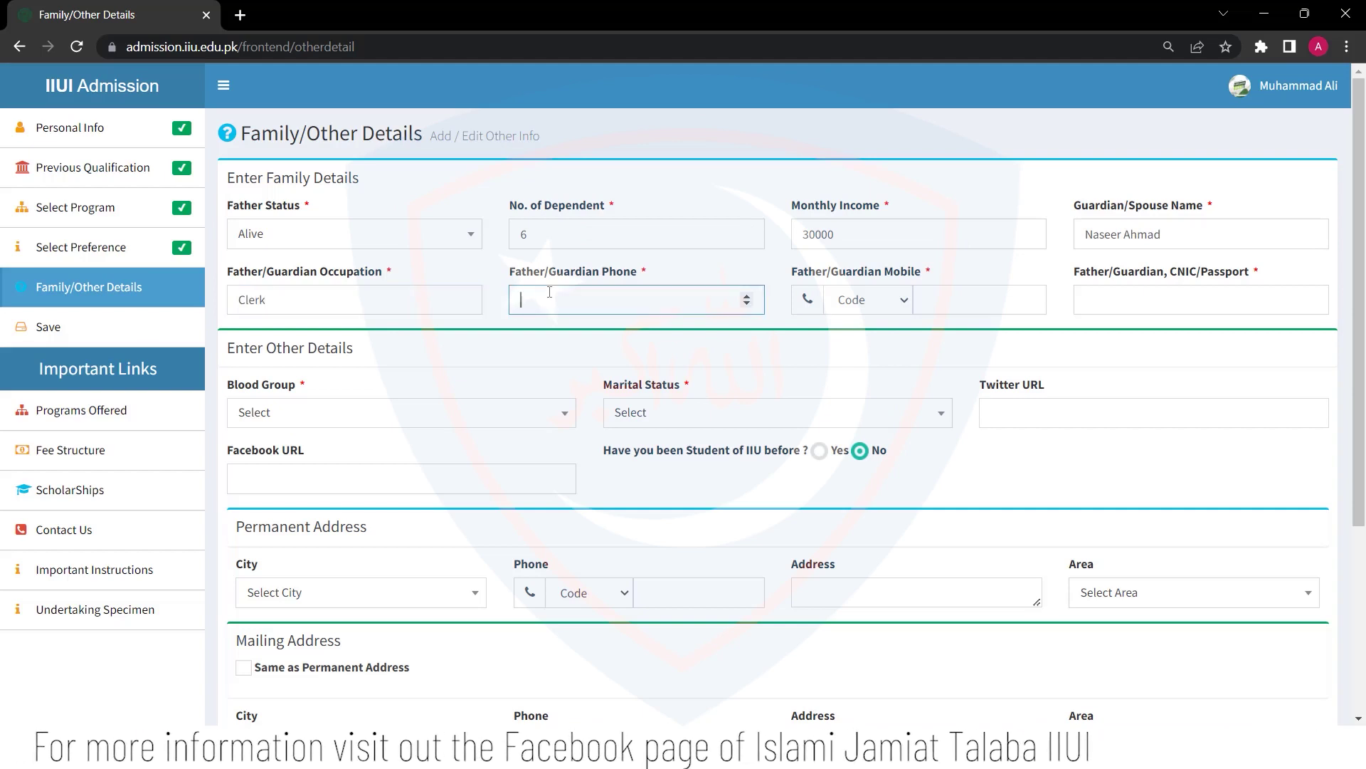
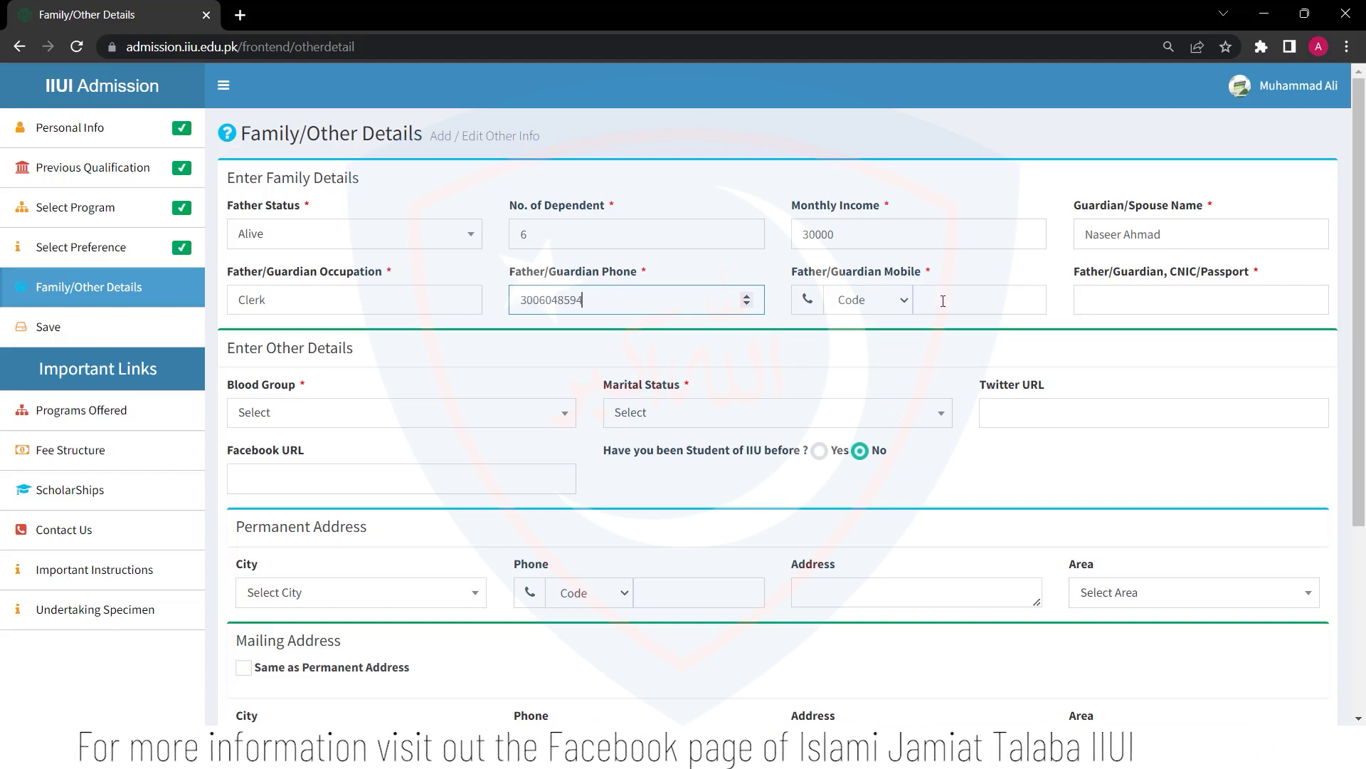
left_click(747, 304)
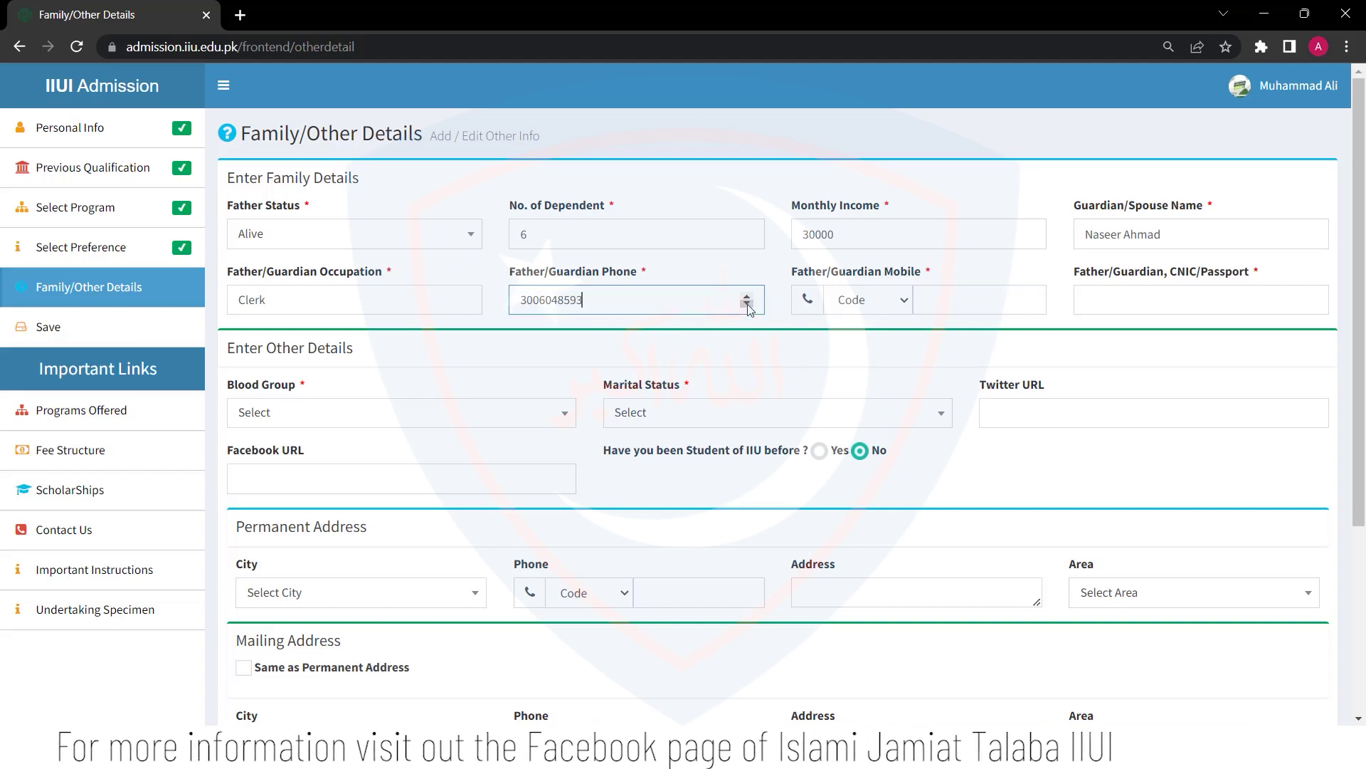
double_click(524, 299)
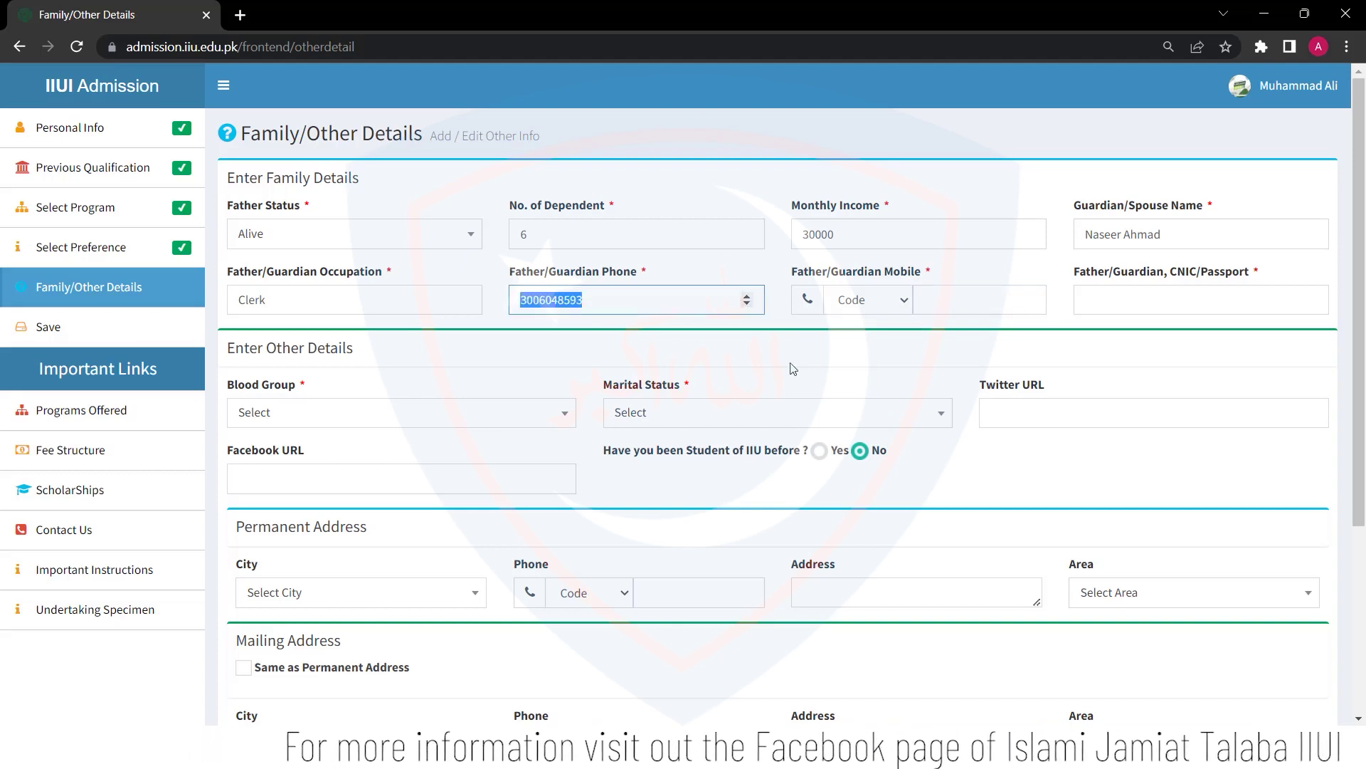
key("Down")
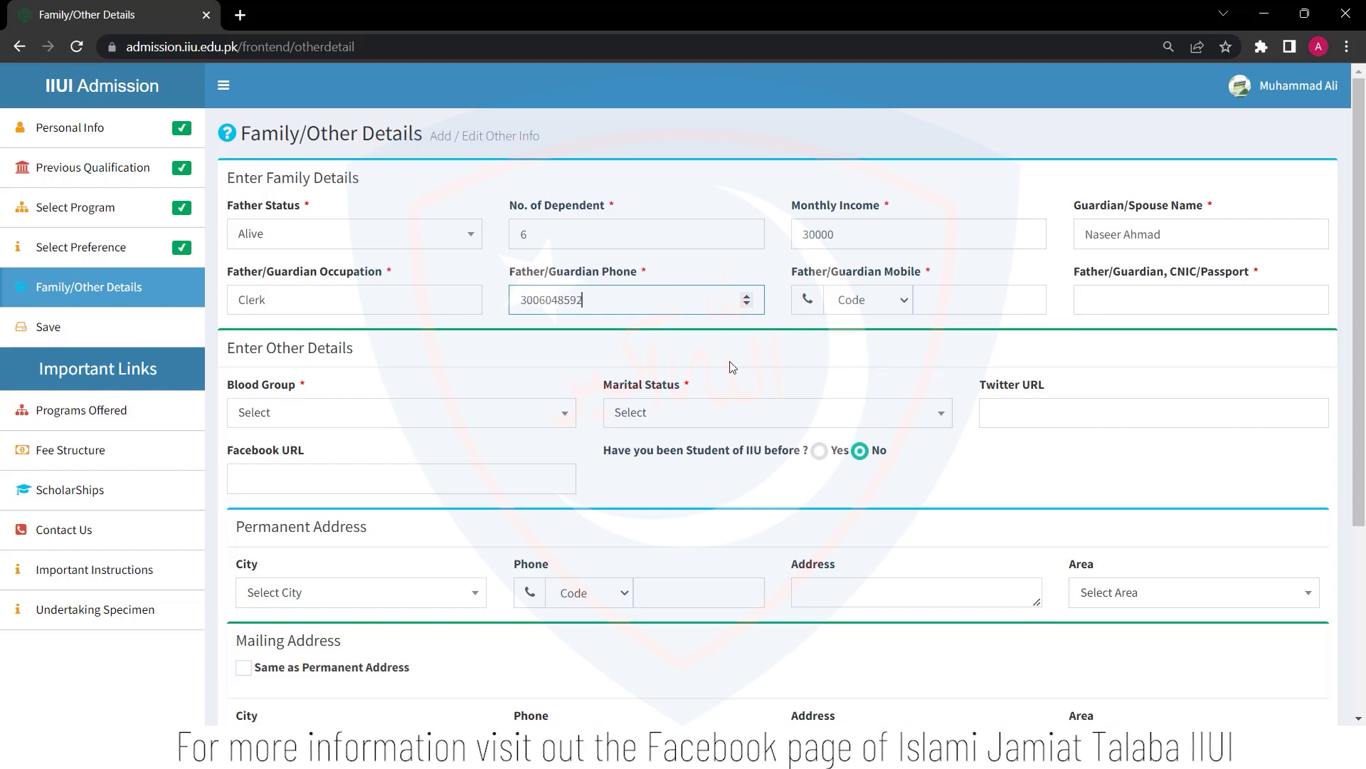
Enter the guardian's mobile number with the 0300 code and the guardian's CNIC
left_click(947, 290)
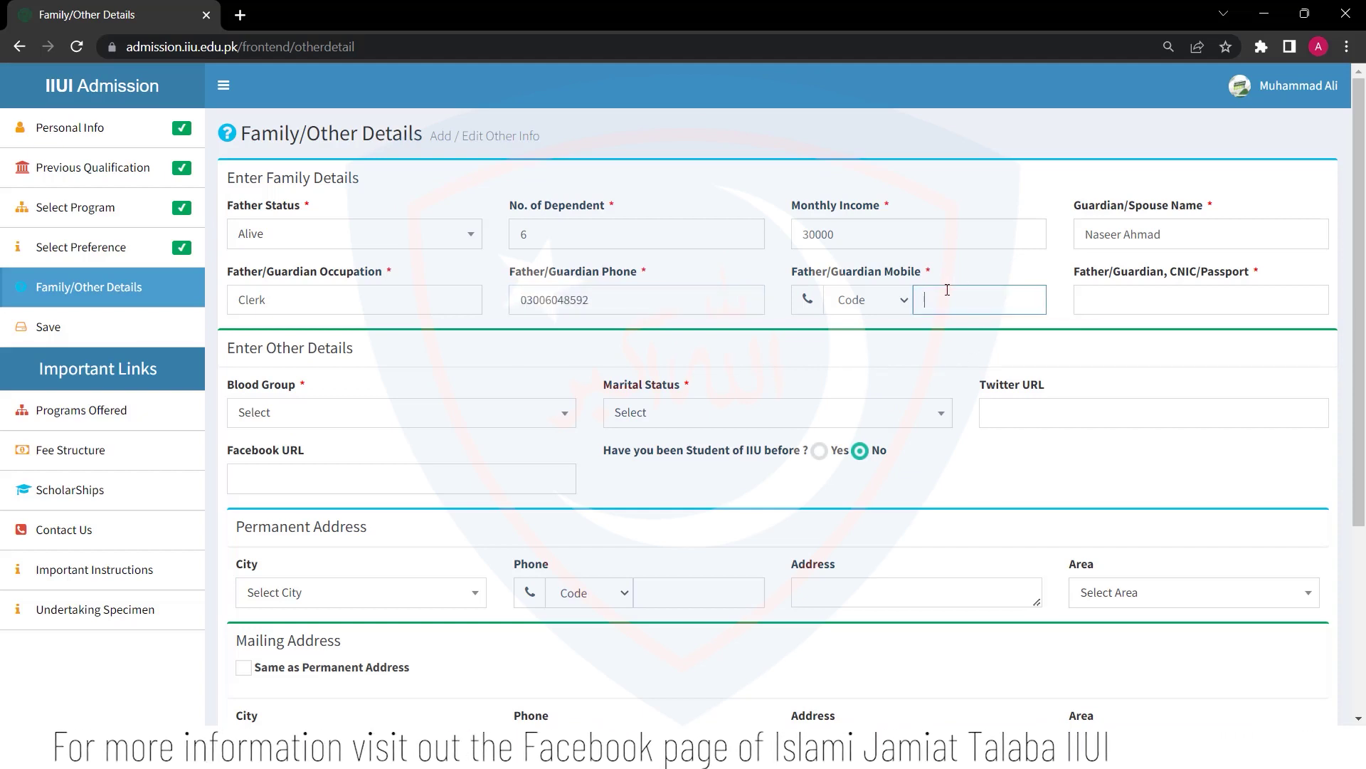
left_click(869, 300)
left_click(861, 340)
left_click(928, 300)
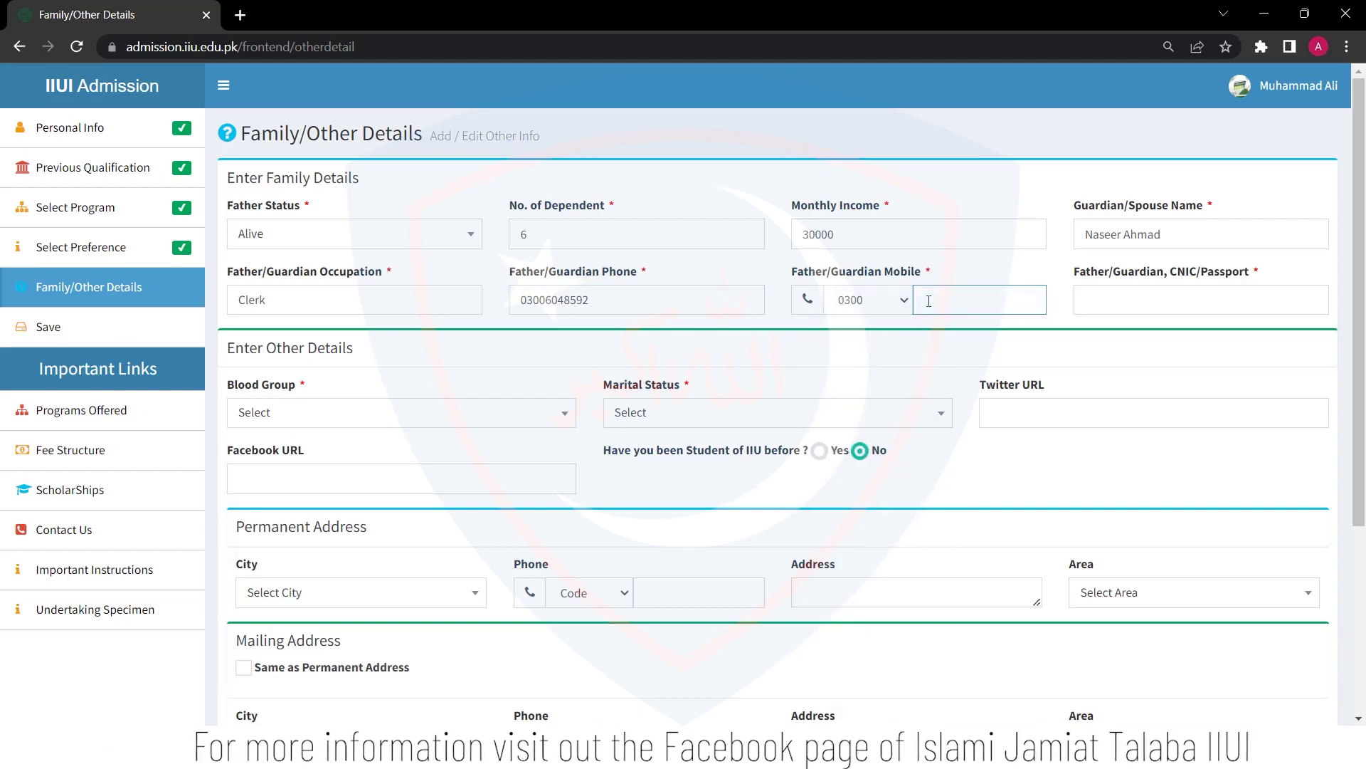
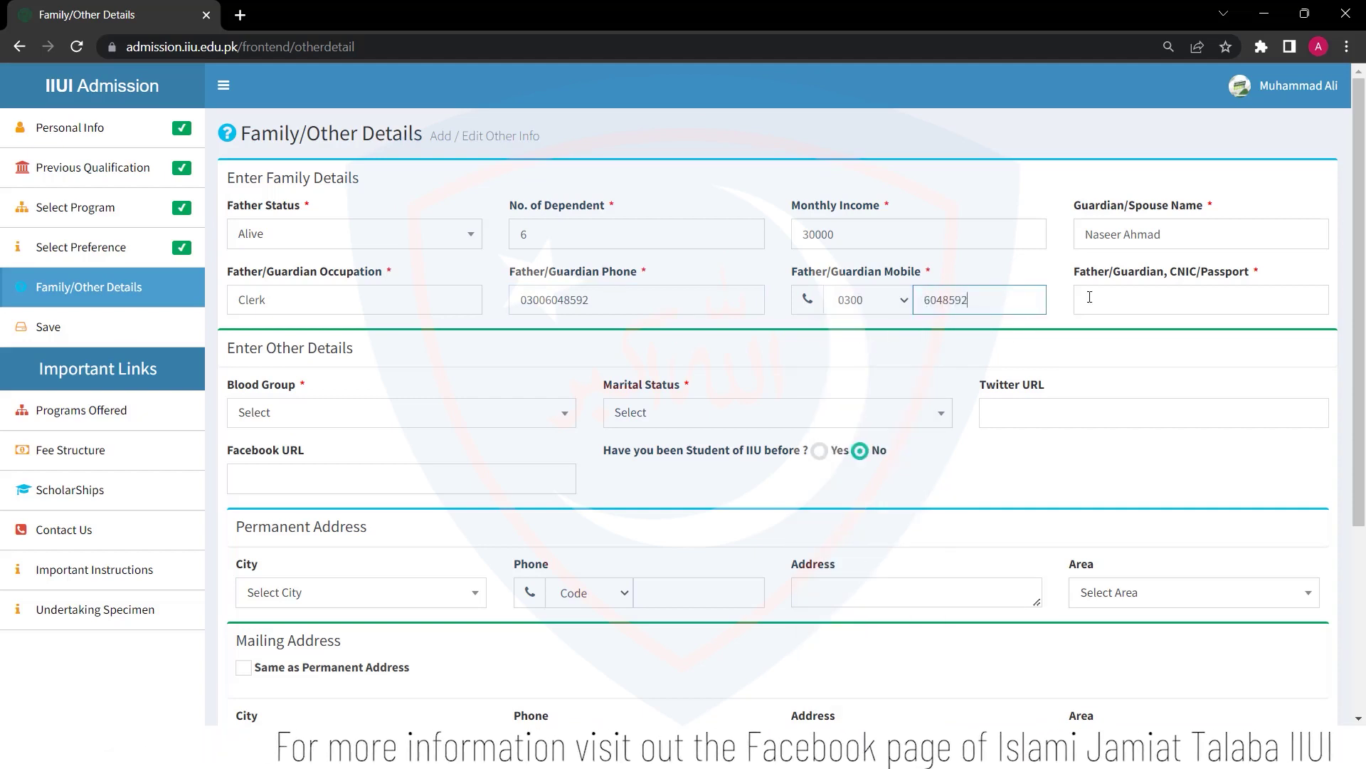
left_click(1107, 298)
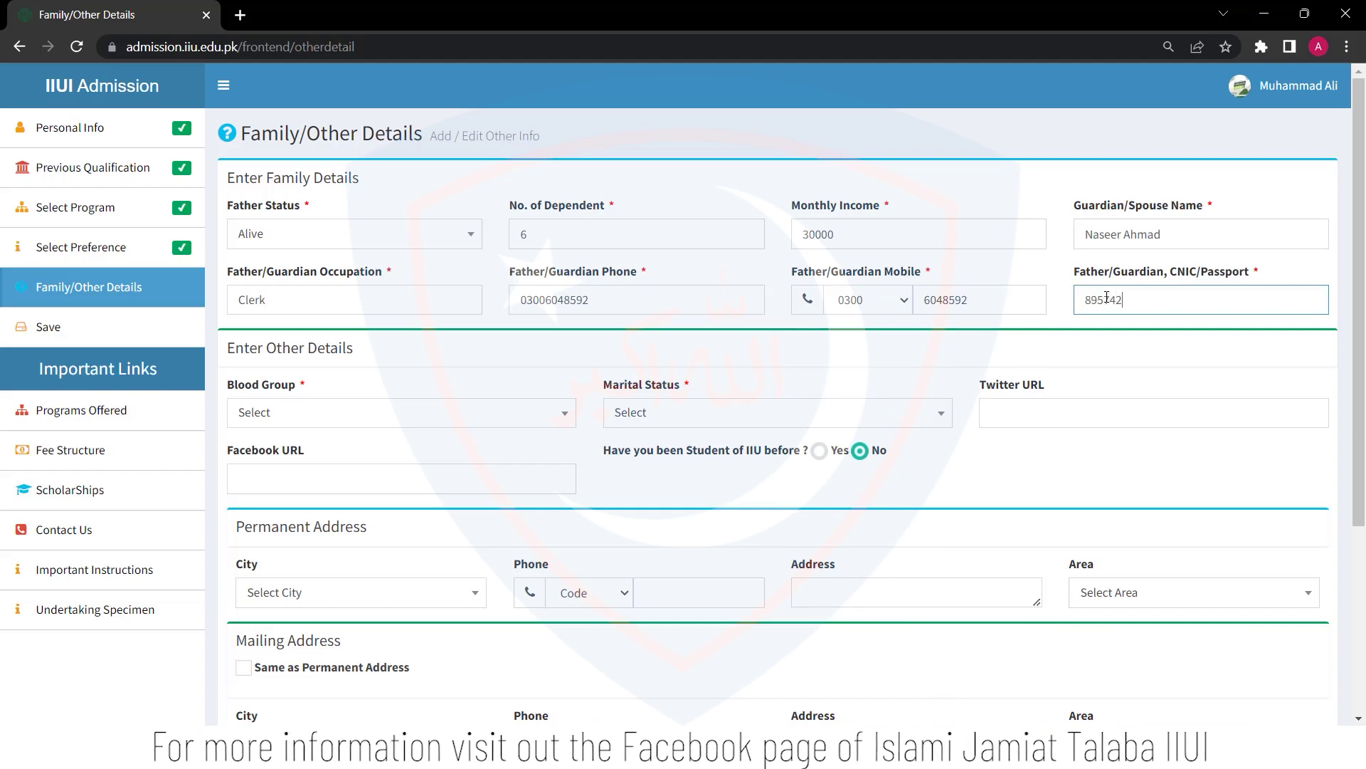
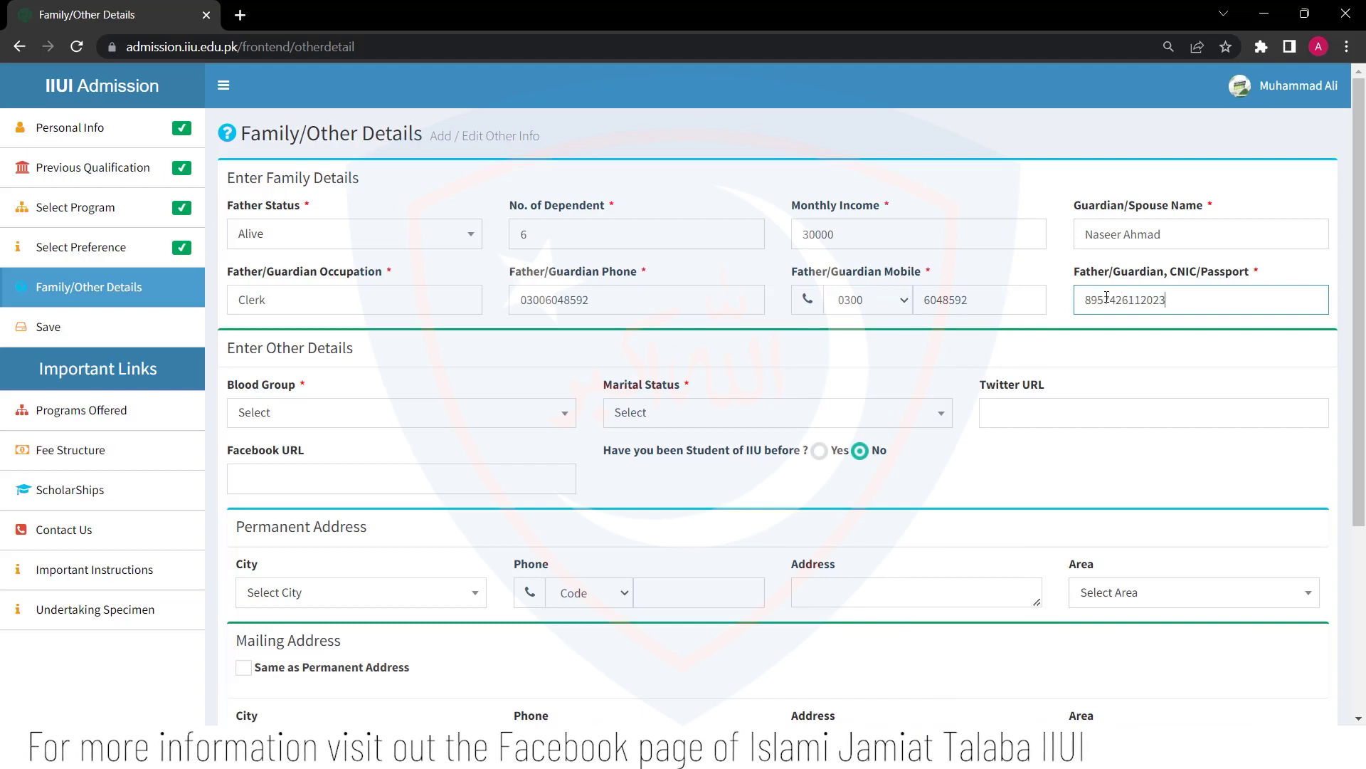
Set Blood Group to B+ and Marital Status to Single
left_click(464, 411)
left_click(396, 562)
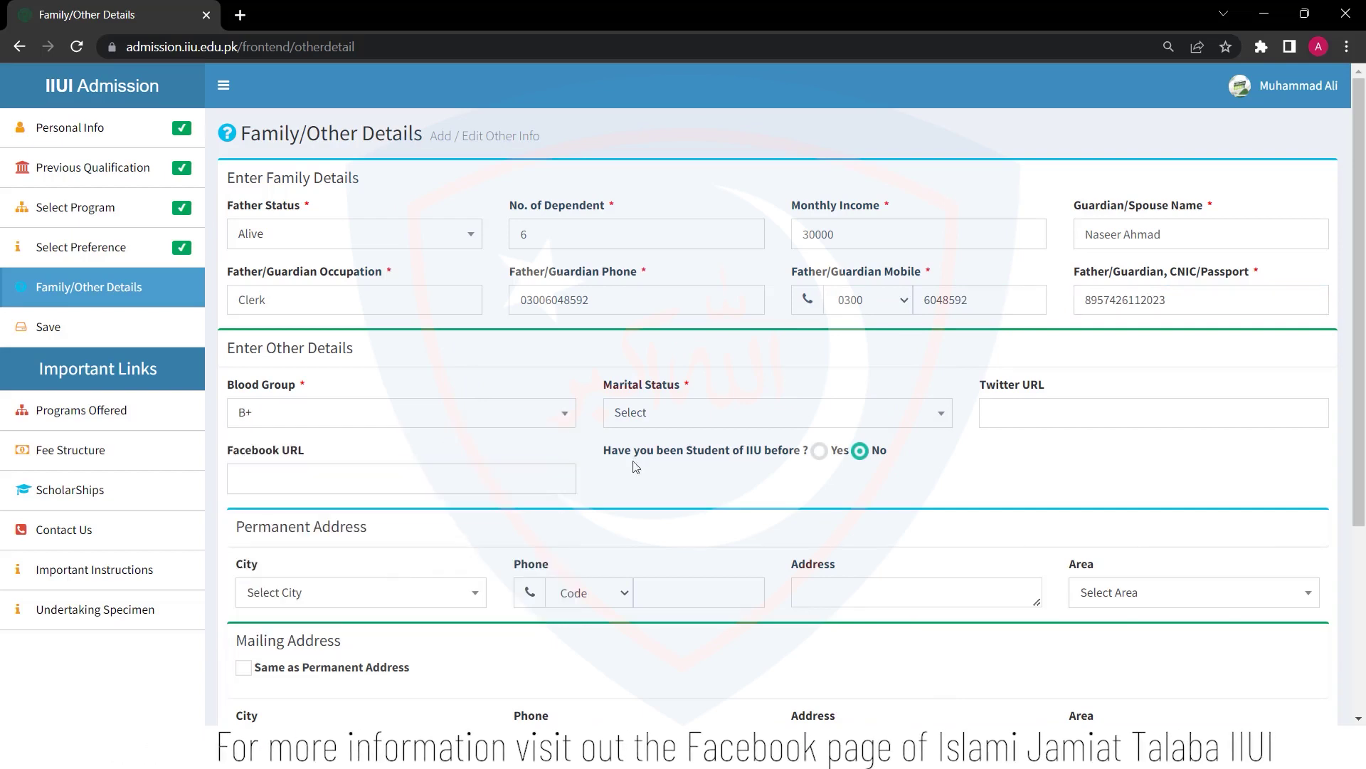
left_click(695, 420)
left_click(650, 514)
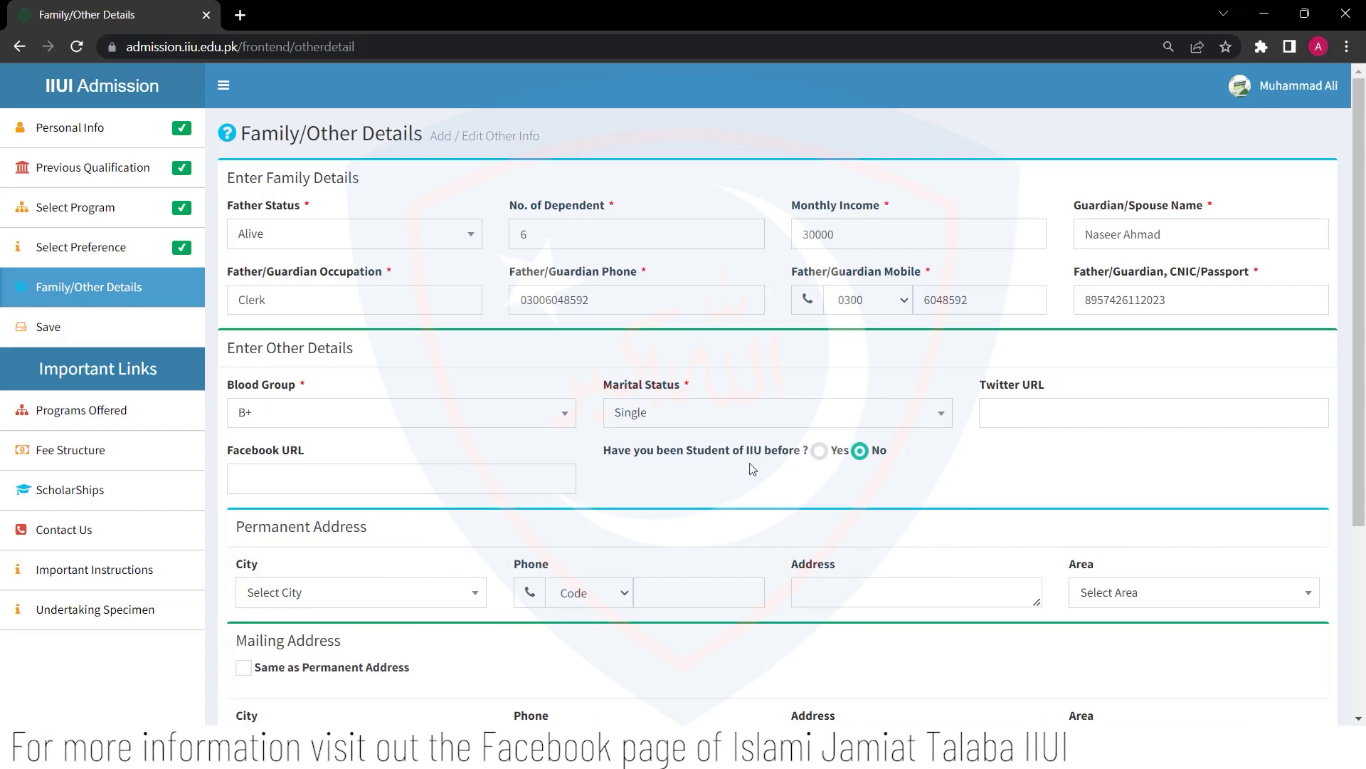
Set the permanent address city to Sargodha and enter the phone number with the 0300 code
scroll(752, 519, "down", 1)
scroll(752, 519, "down", 3)
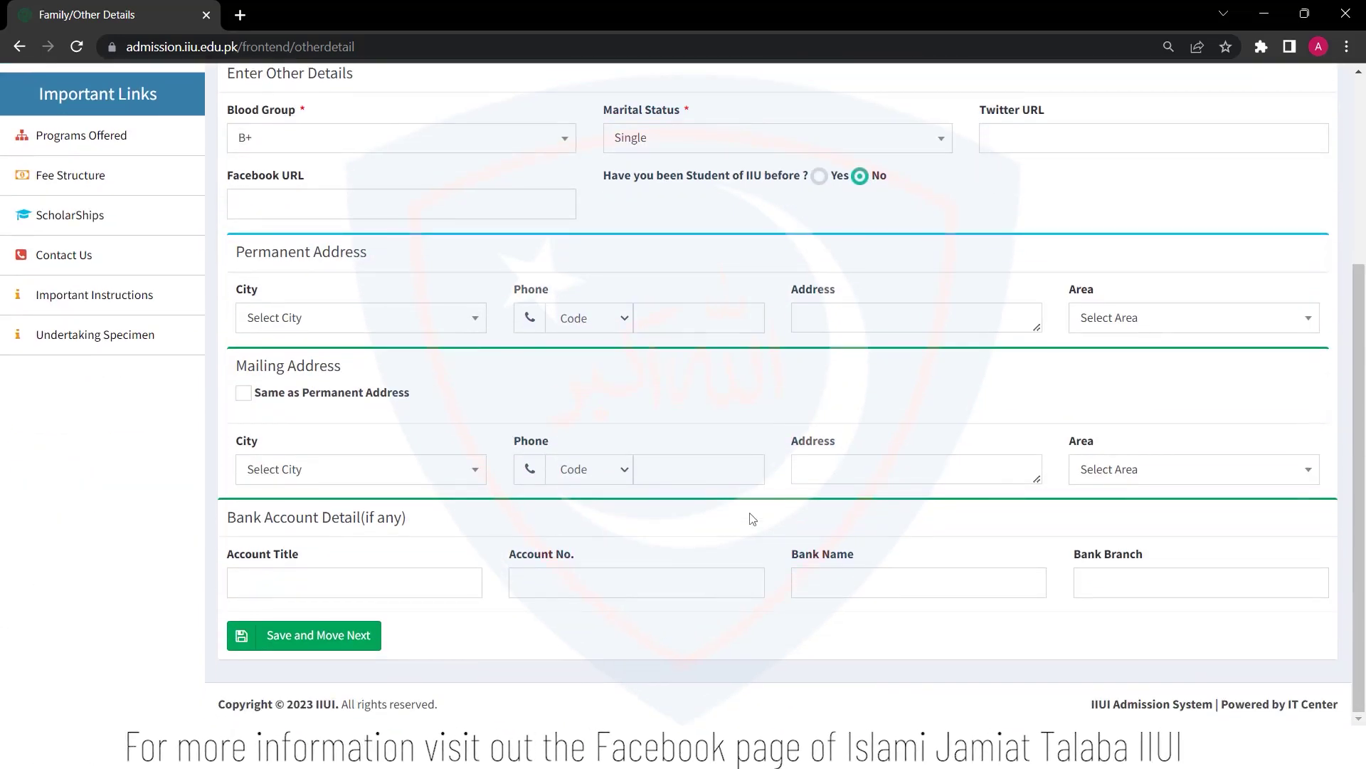
left_click(466, 317)
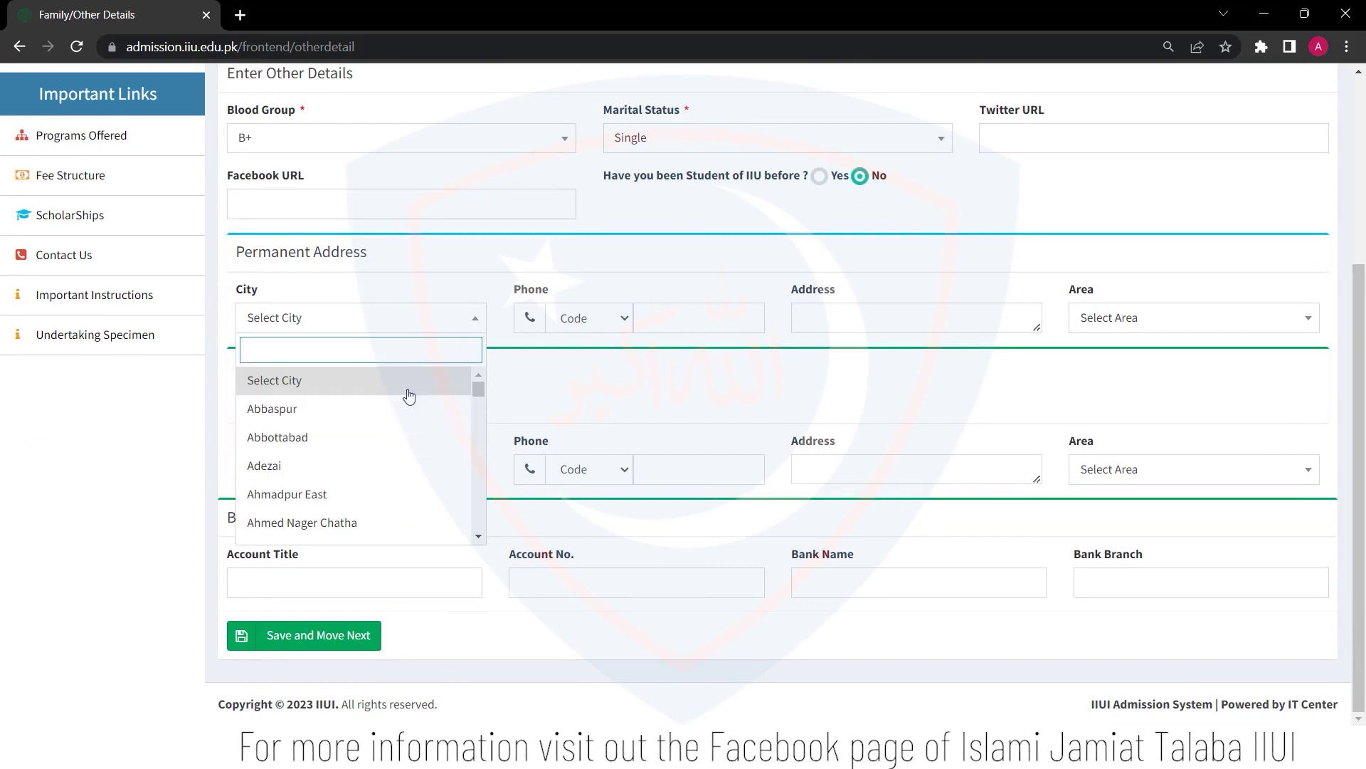
type("sar")
left_click(354, 465)
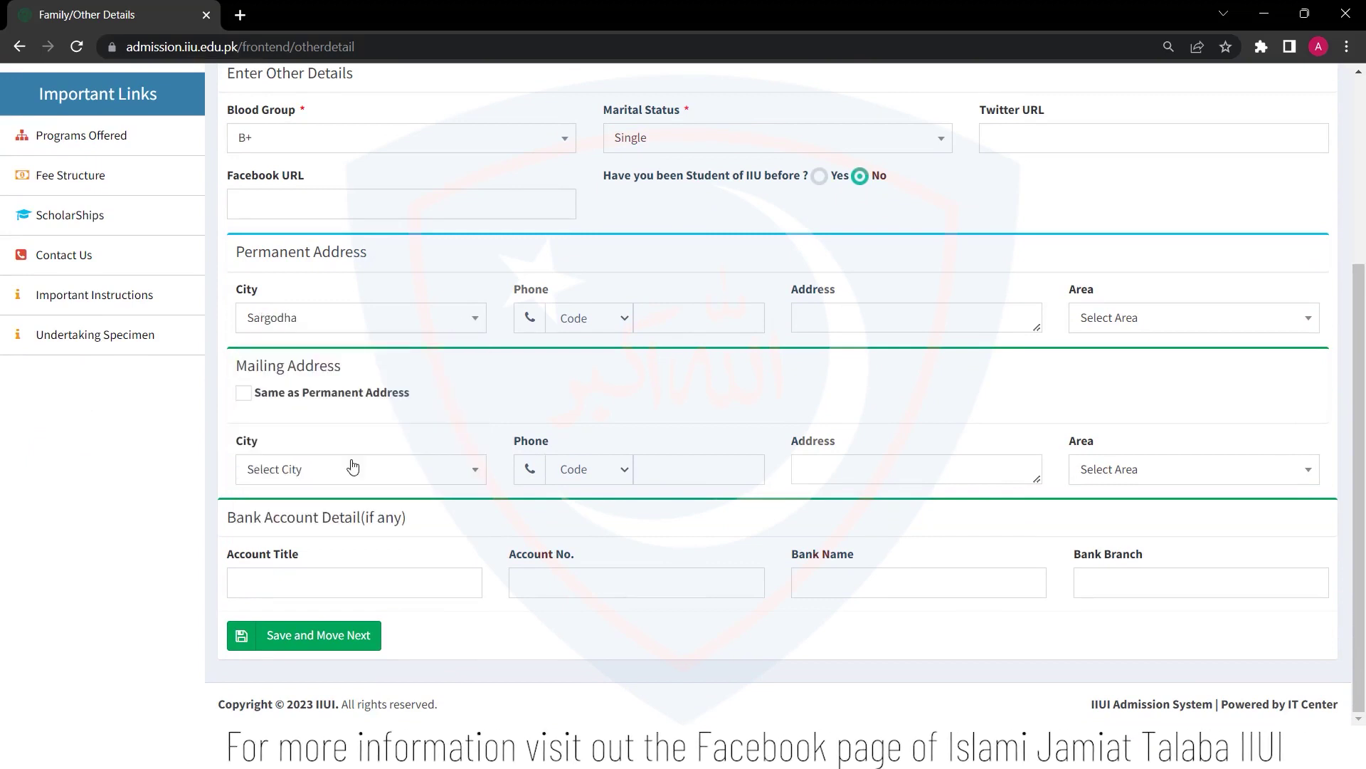
left_click(620, 330)
left_click(629, 356)
left_click(669, 326)
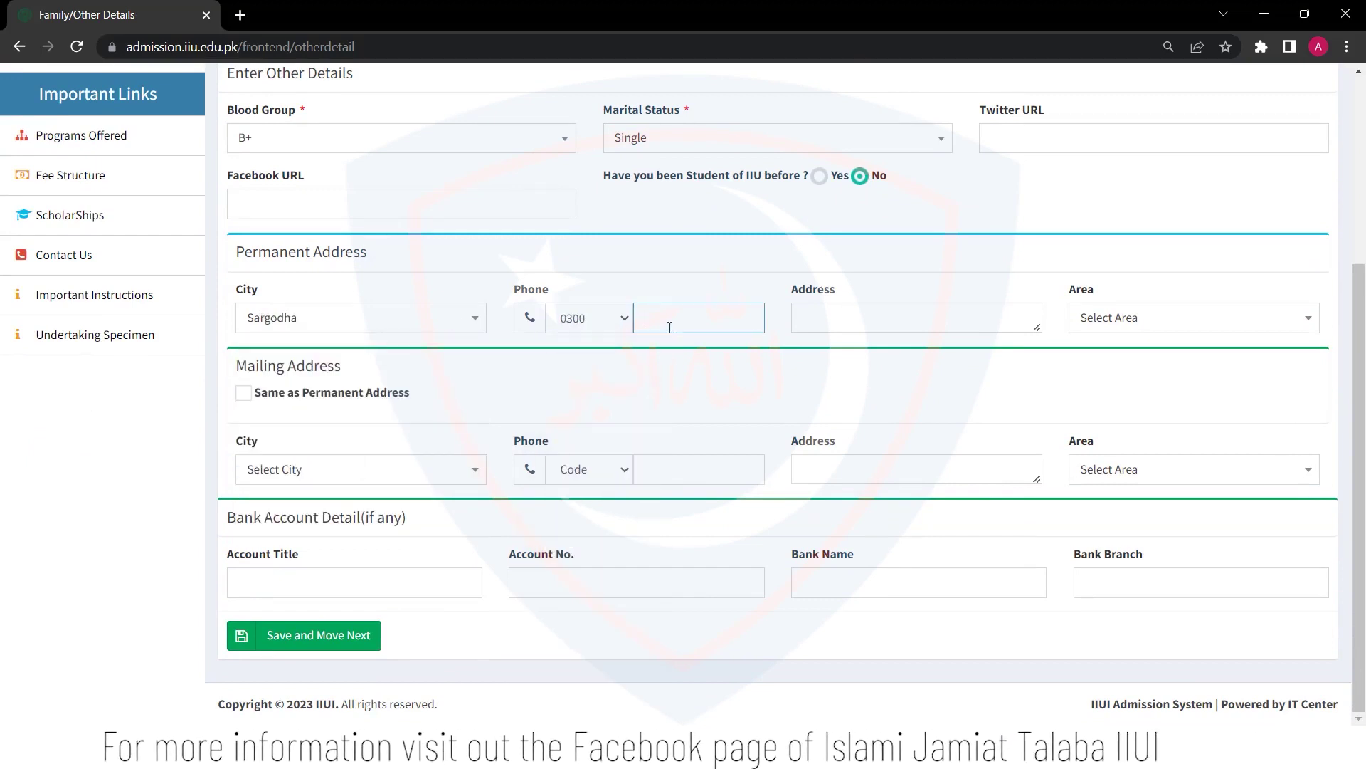
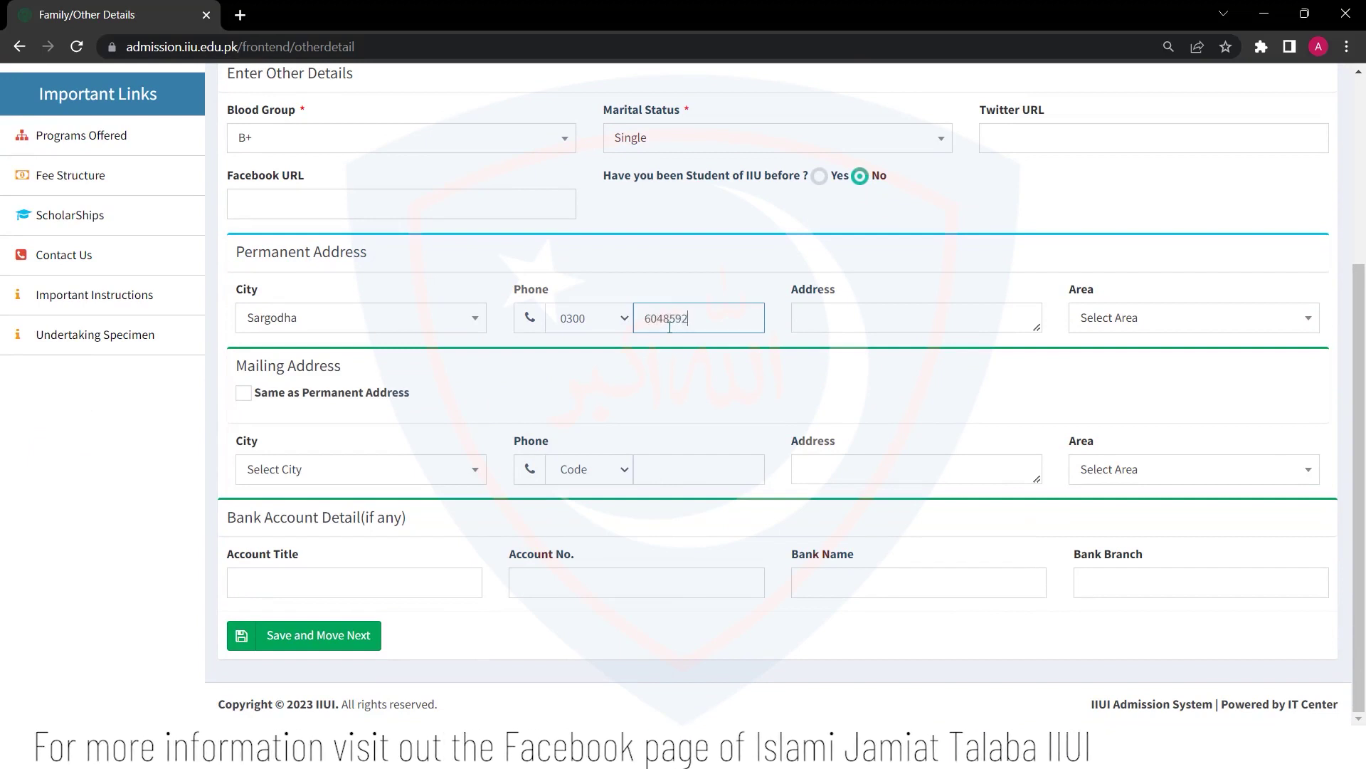
Enter the street address with Urban area, copy it to the mailing address, and save
key("Tab")
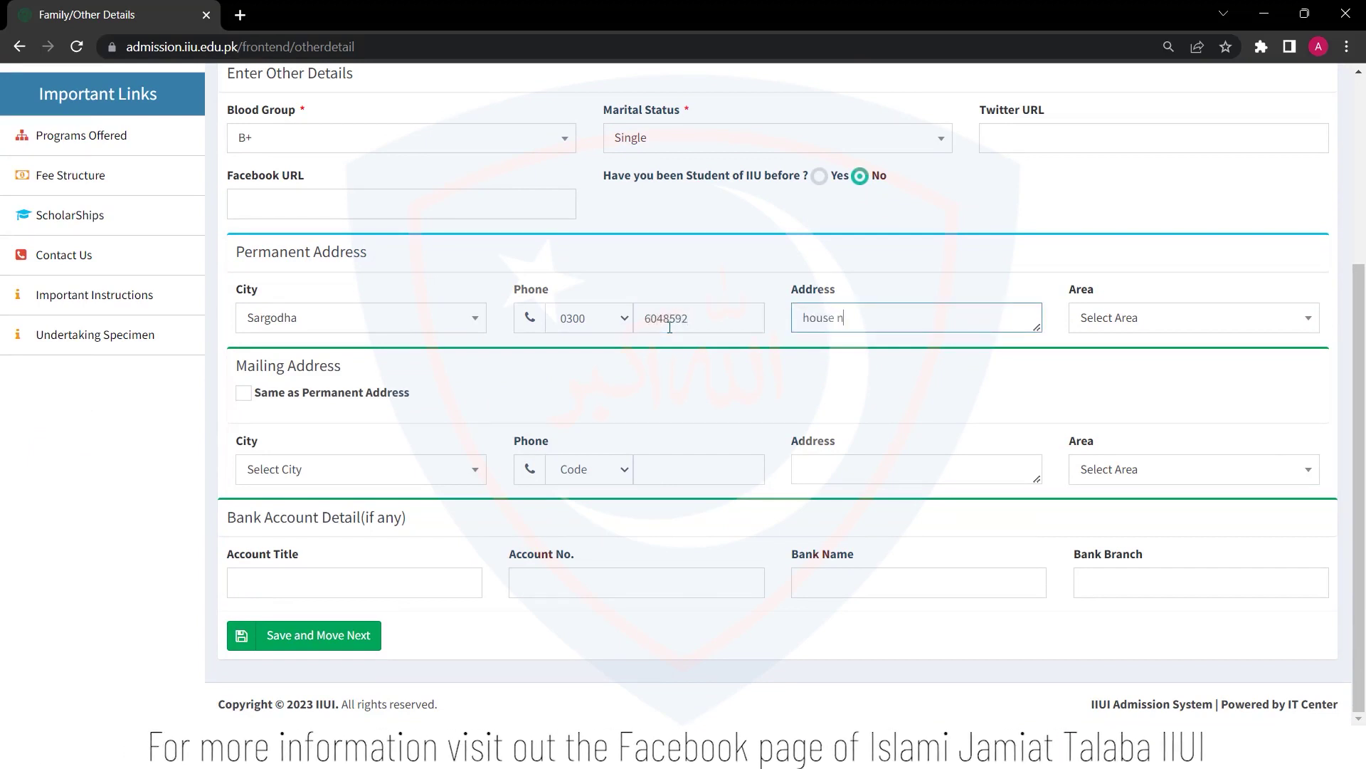
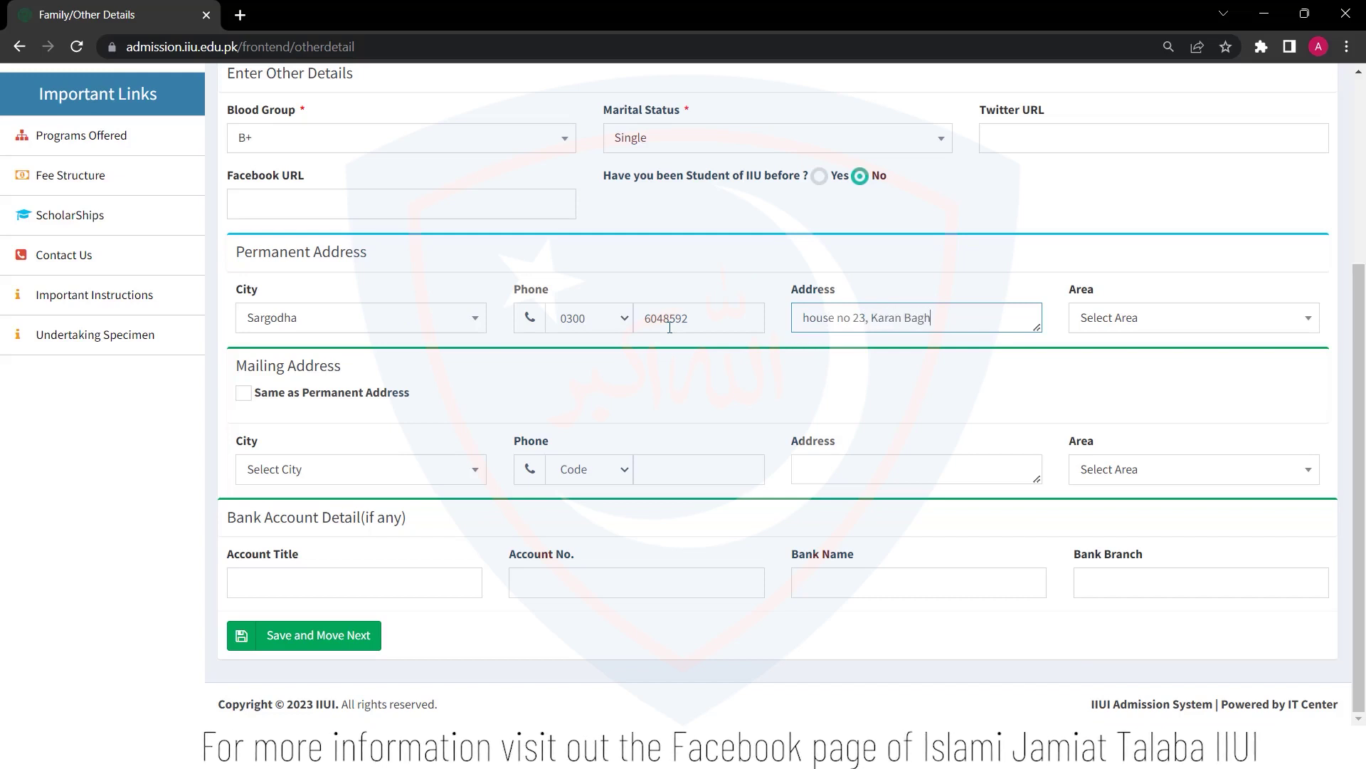
key("Tab")
left_click(1171, 320)
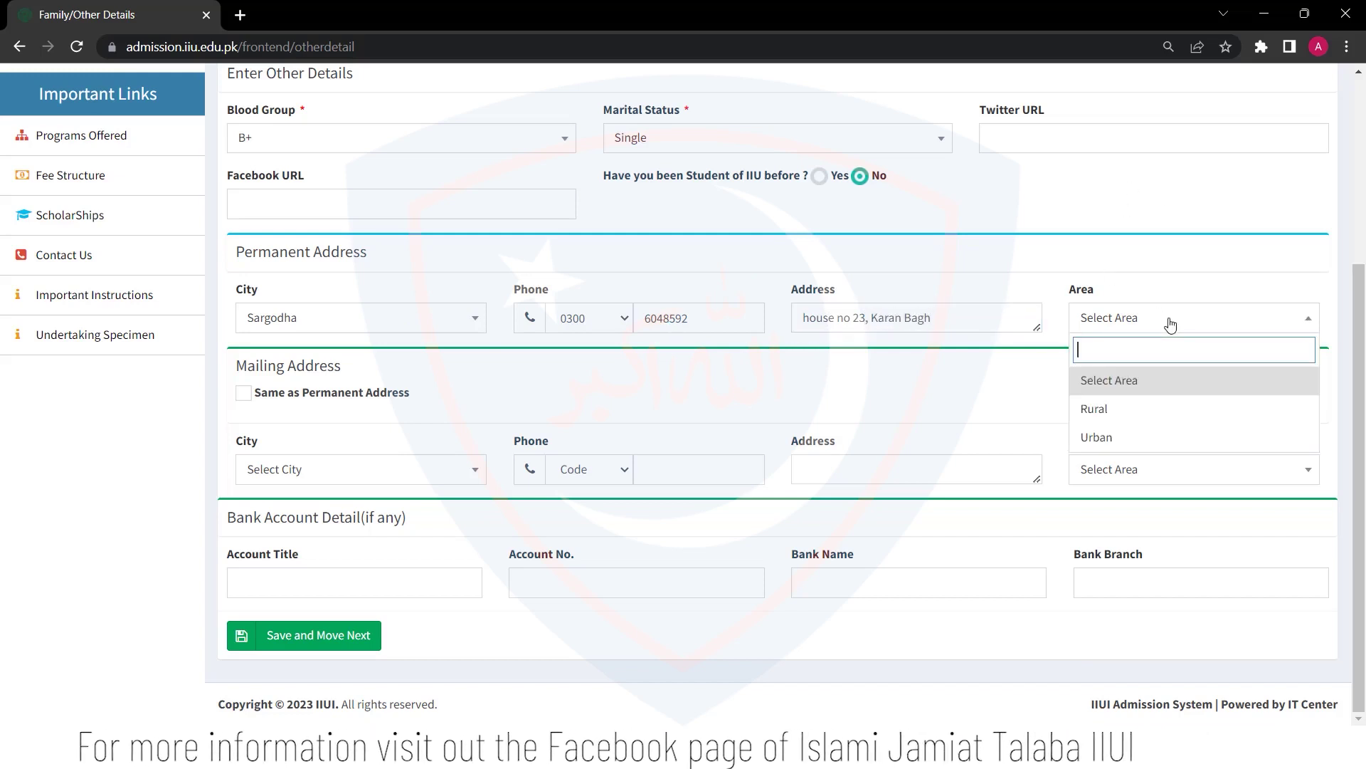
left_click(1116, 438)
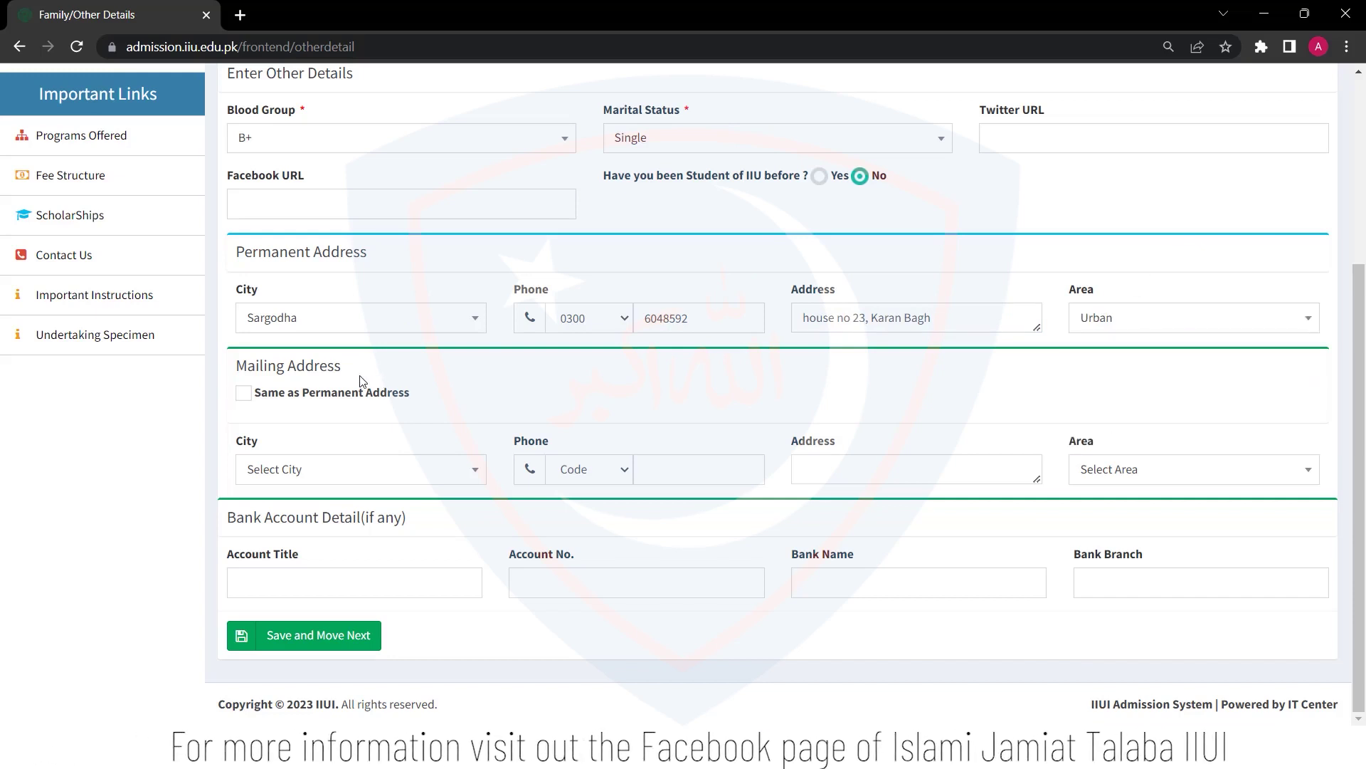
left_click(244, 392)
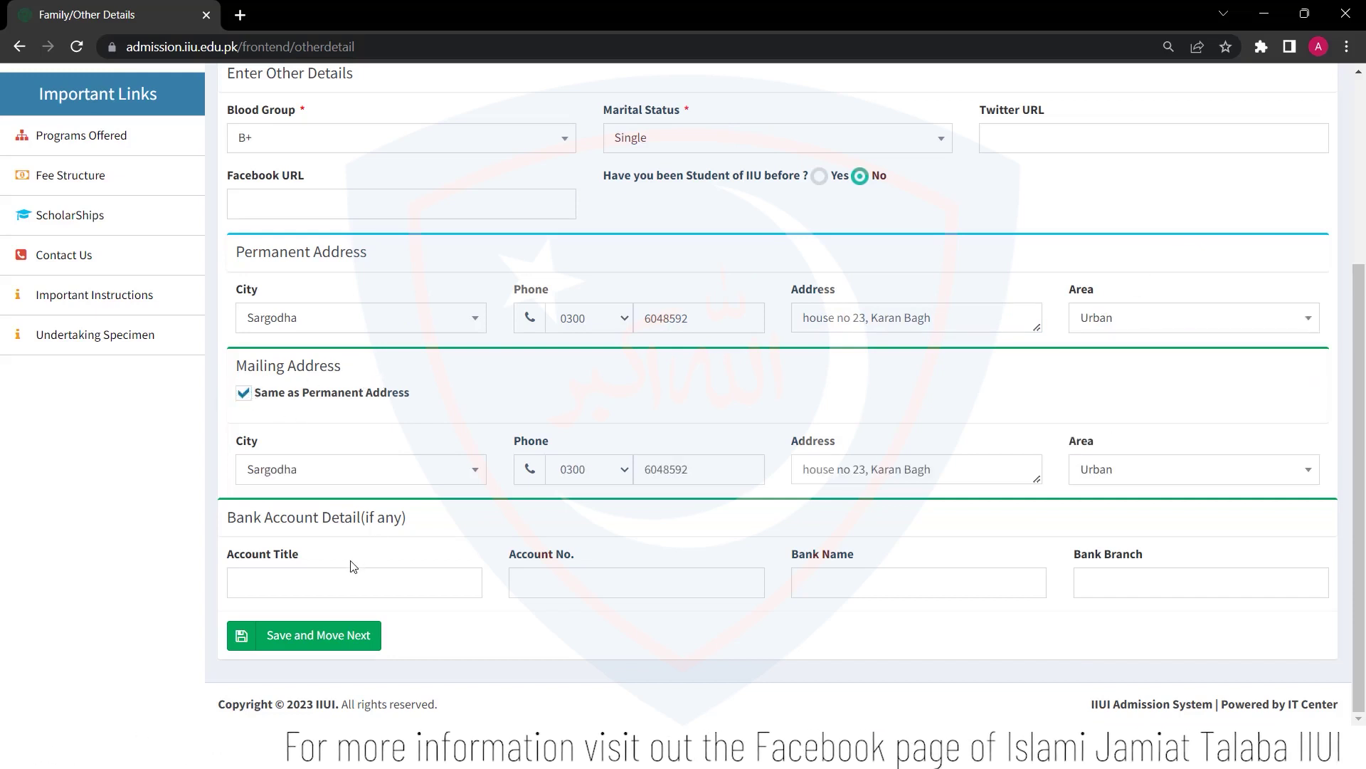
left_click(314, 635)
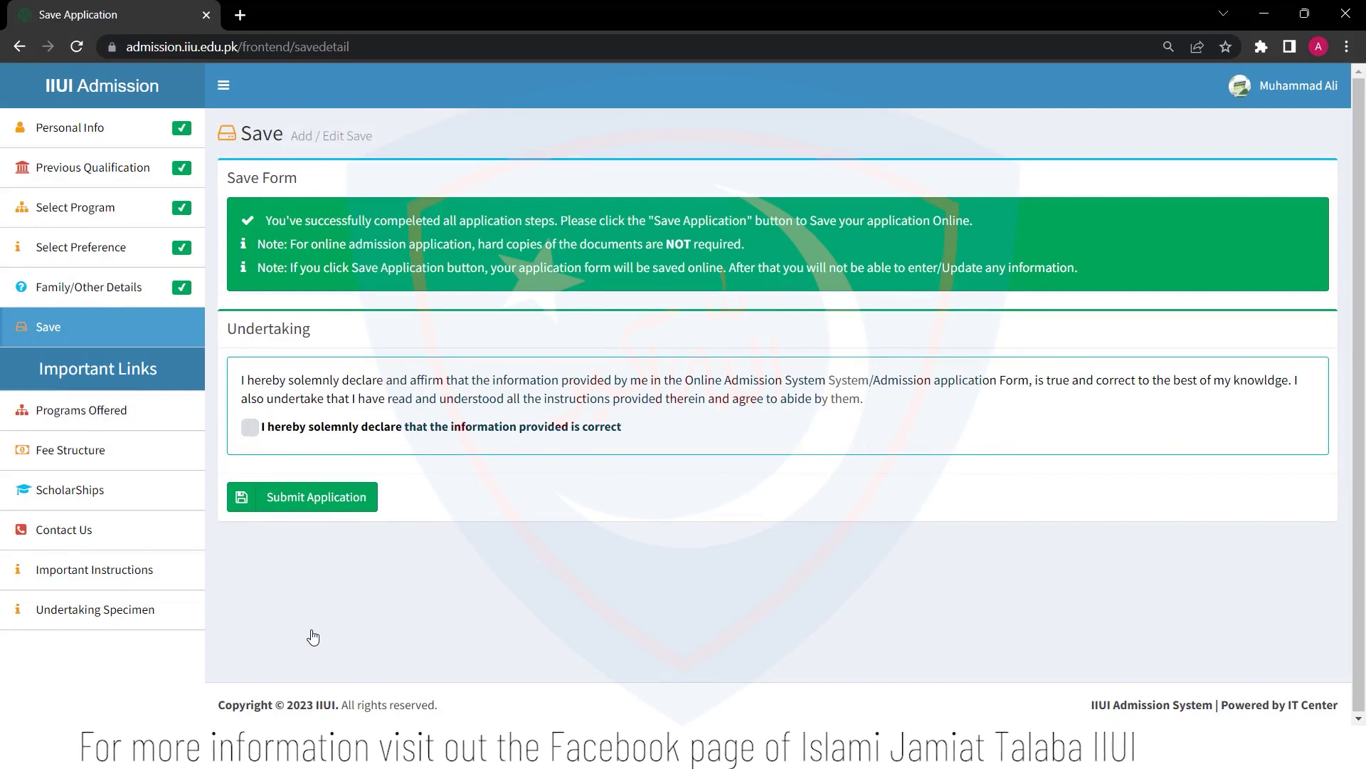
Submit the completed application for BS Arabic, BS Statistics and BS Information Technology
left_click(277, 502)
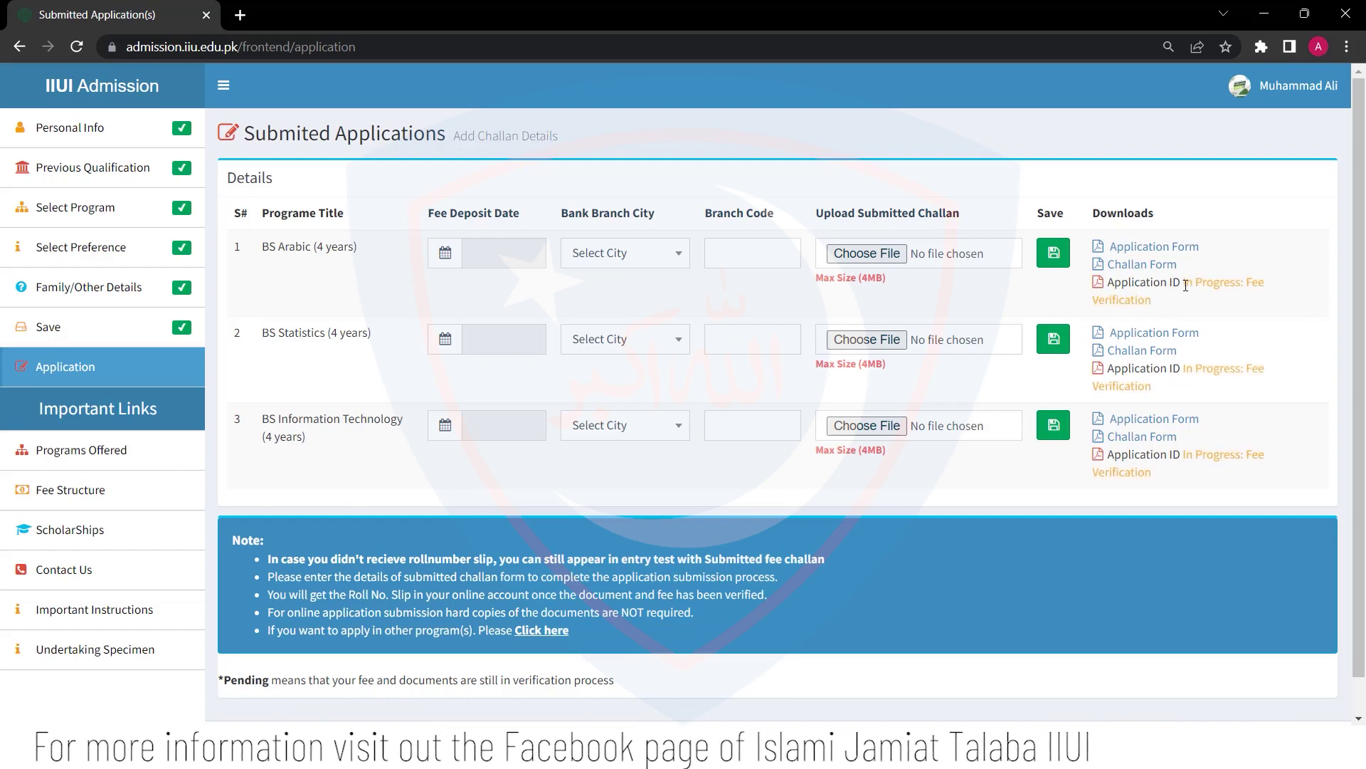
Open the BS Arabic fee challan PDF, then go back to the Submitted Application(s) tab
left_click_drag(1182, 285, 1272, 310)
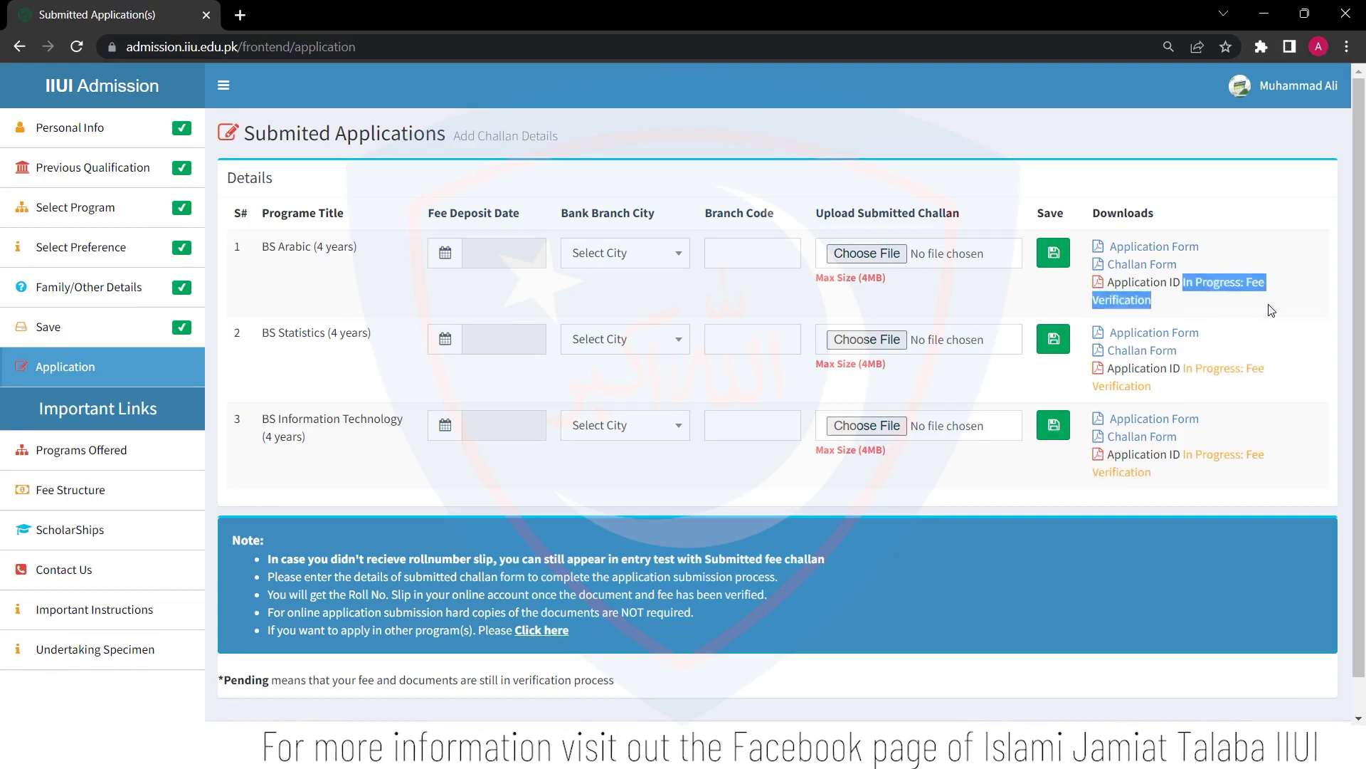
left_click(1271, 309)
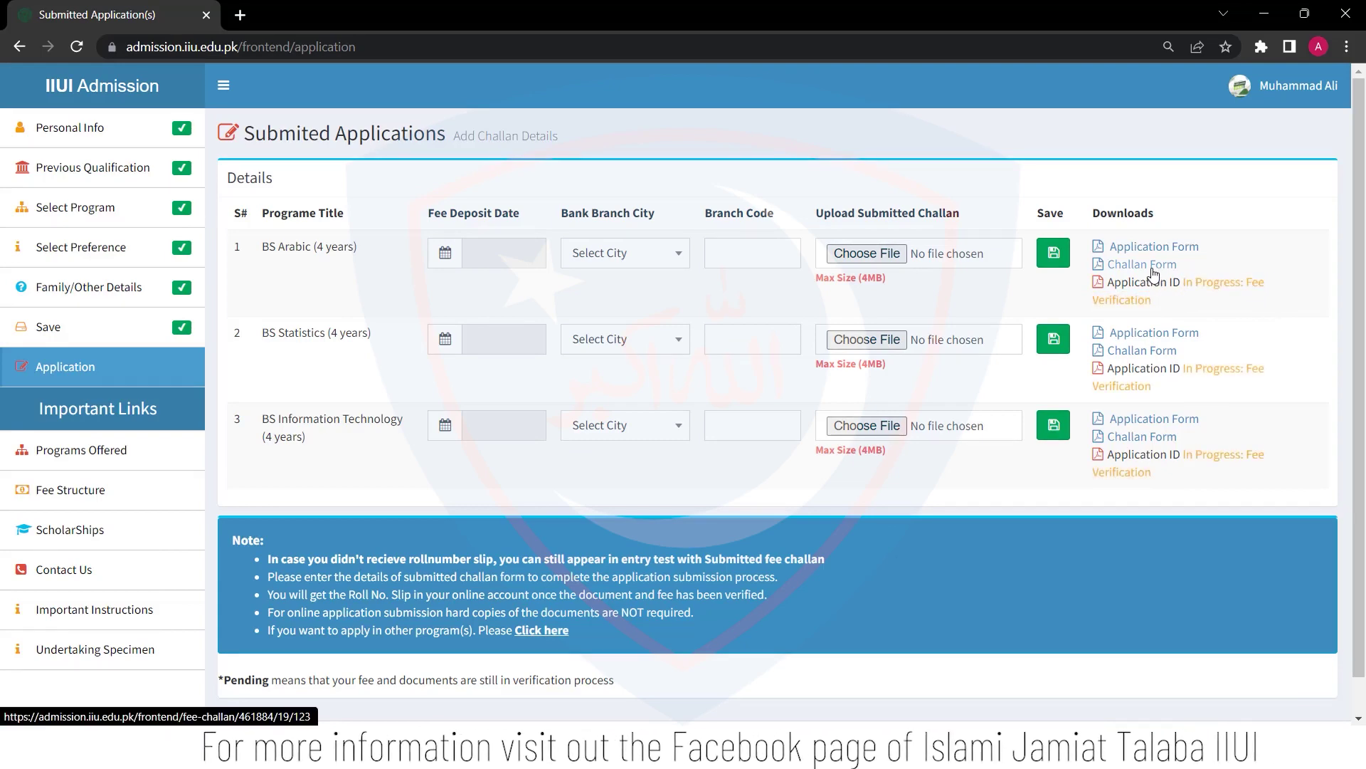
left_click(1148, 266)
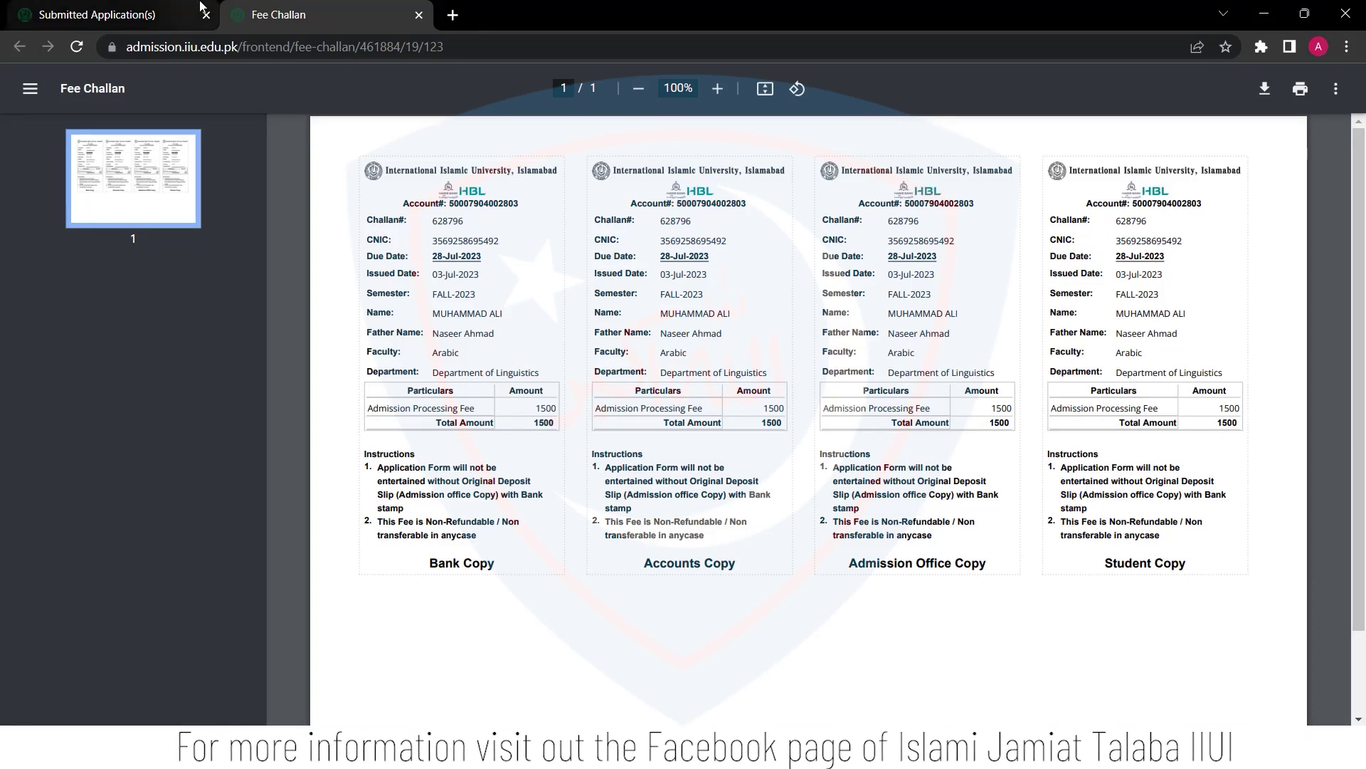
left_click(152, 15)
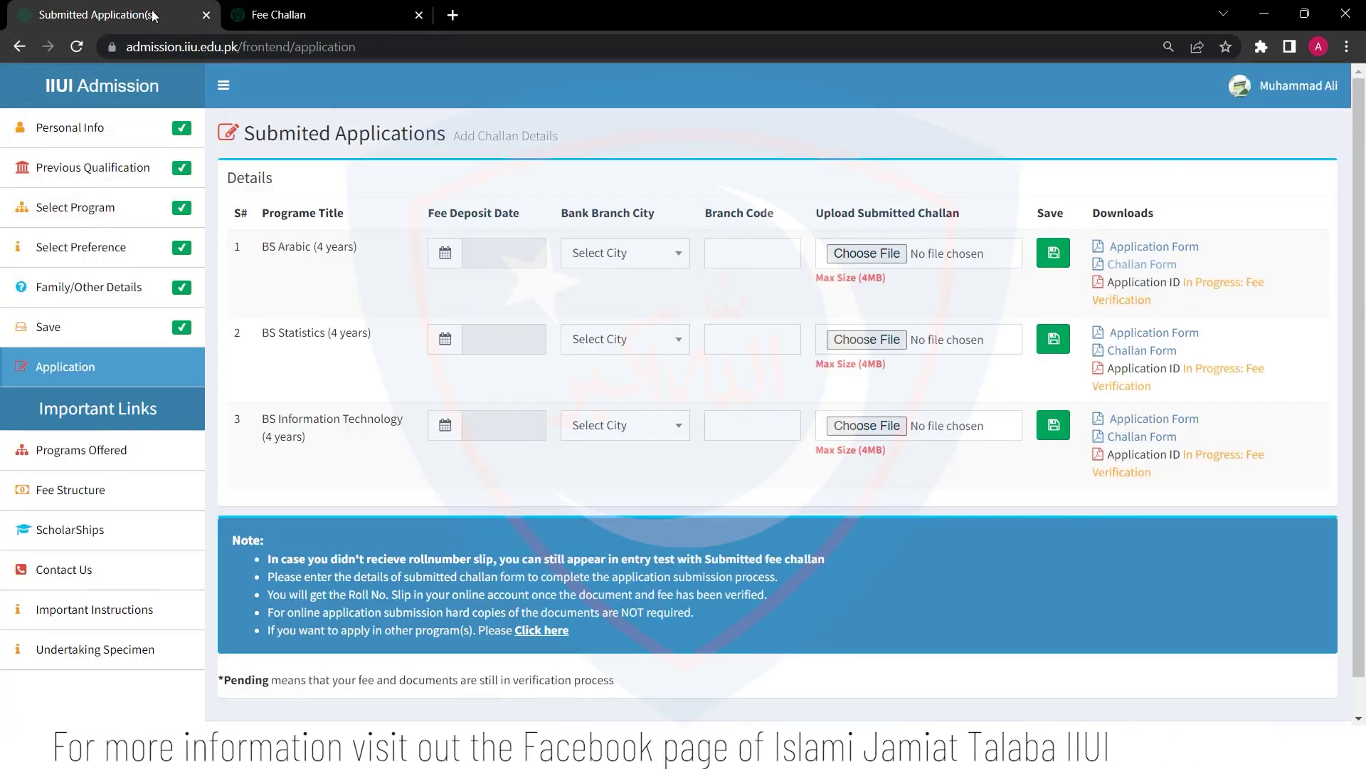